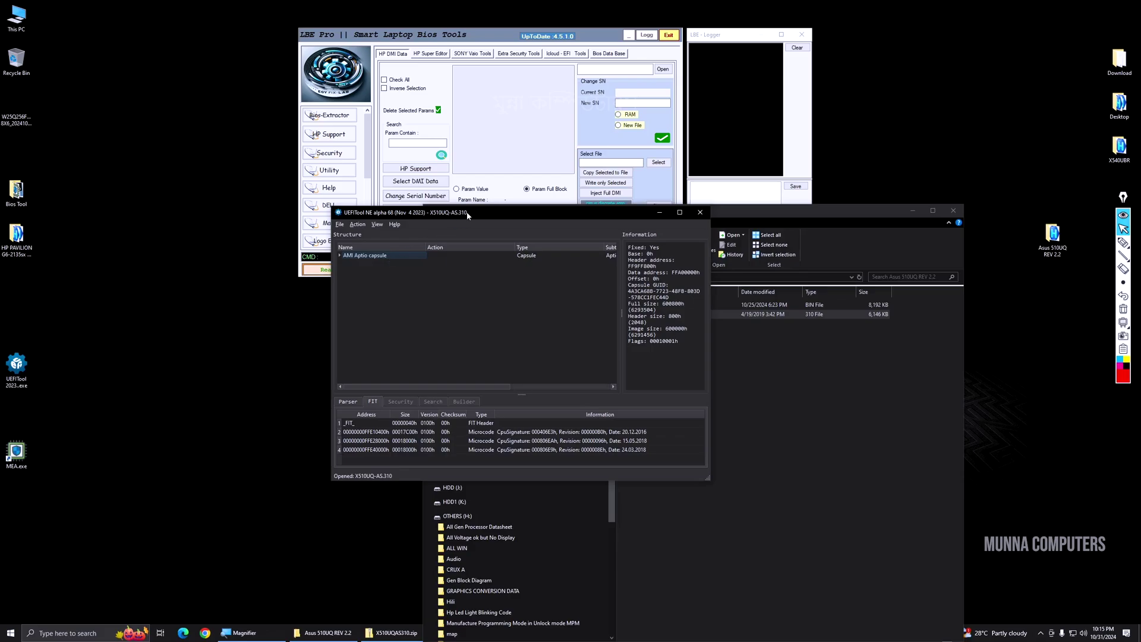
Move the UEFITool window aside and expand the AMI Aptio capsule of X510UQ-AS.310 in the structure tree
drag(466, 214, 346, 225)
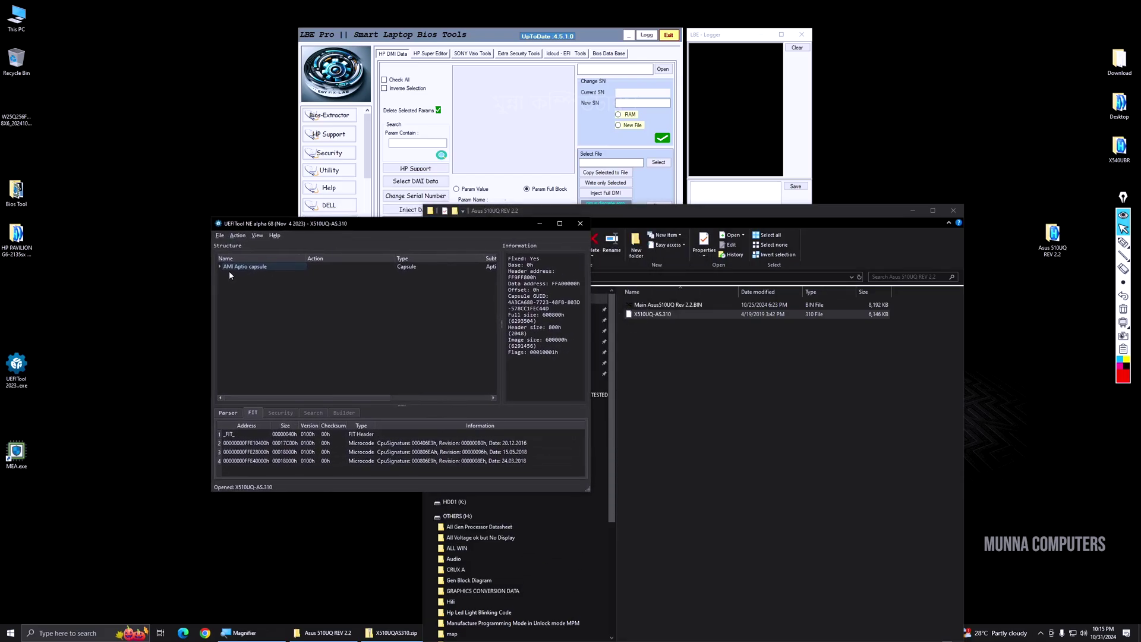
double_click(260, 268)
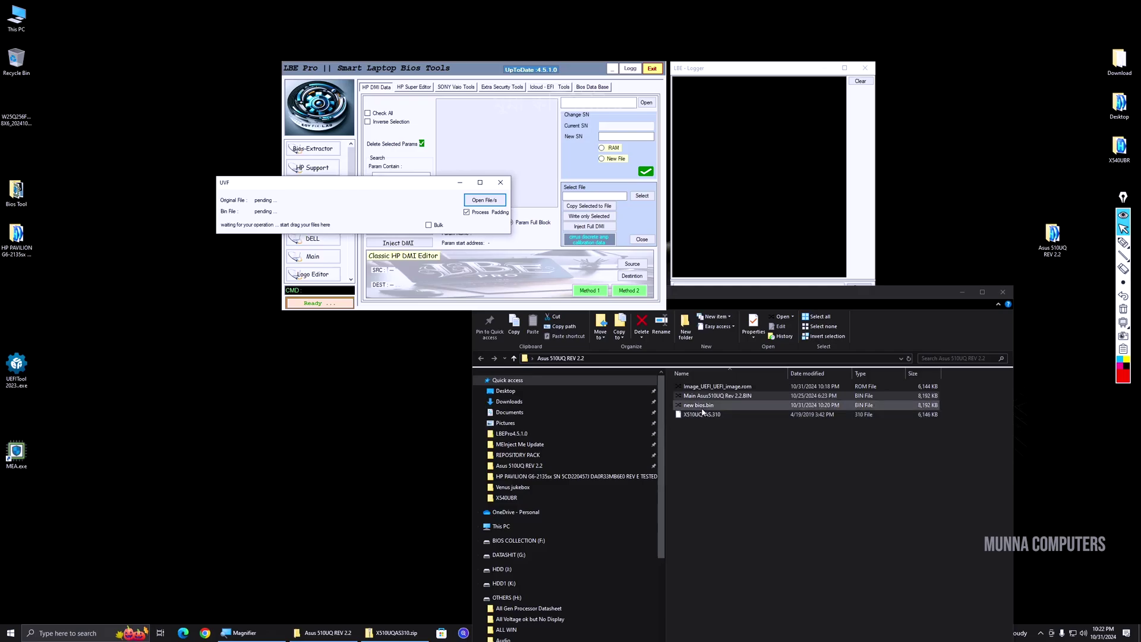
Select Image_UEFI_UEFI_image.rom and Main Asus510UQ Rev 2.2.BIN together in the Asus 510UQ REV 2.2 folder
click(746, 390)
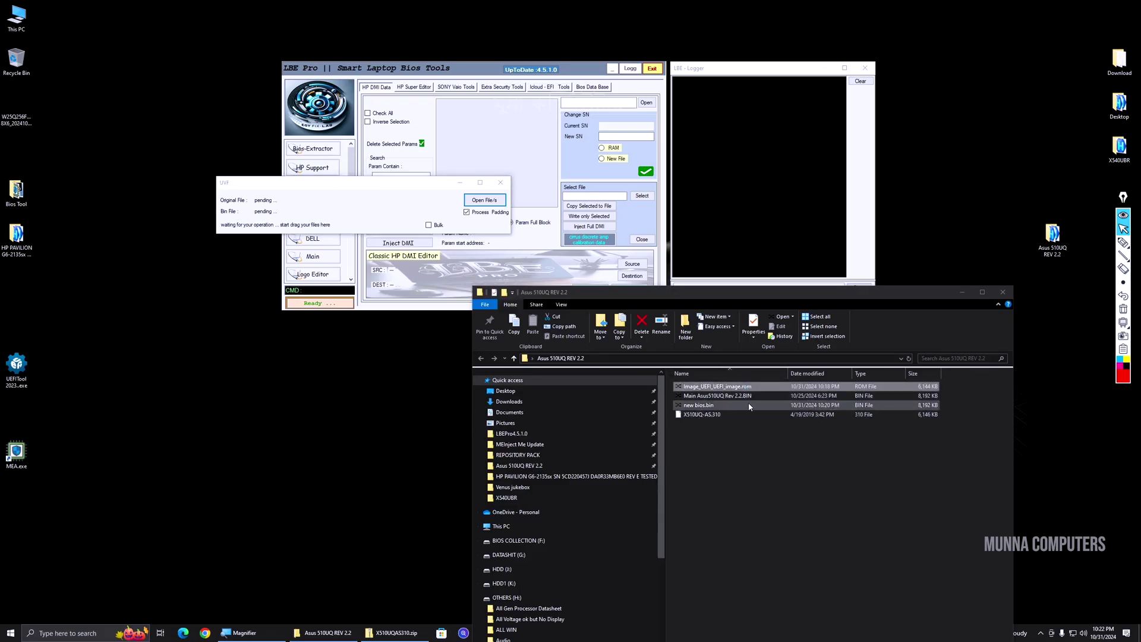
ctrl+click(746, 397)
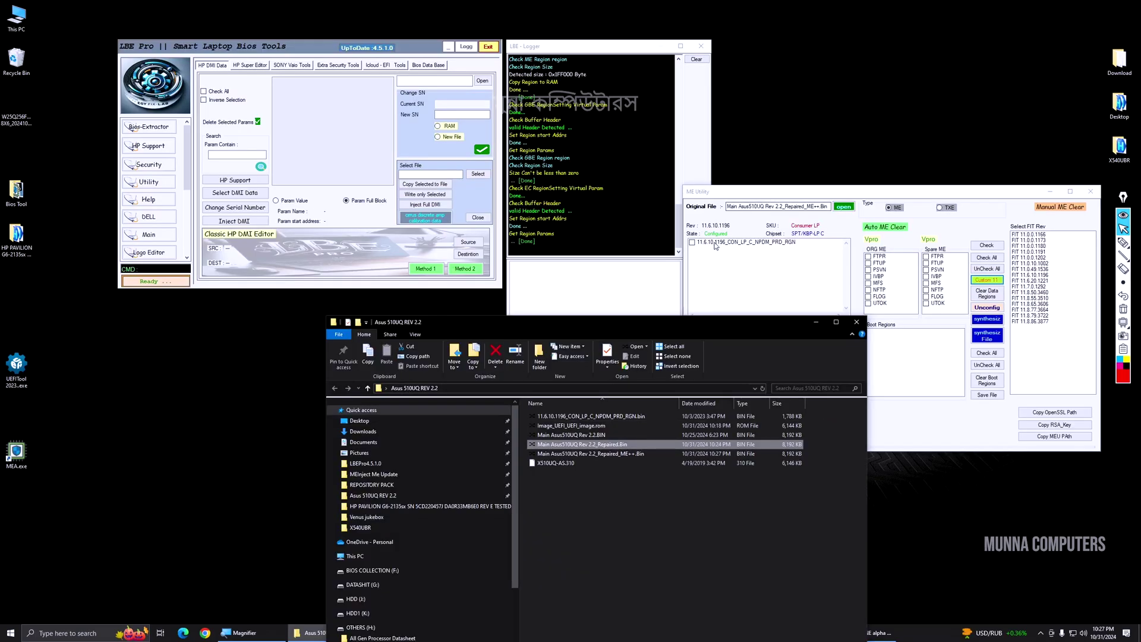
Mark the ME revision and state of the repaired BIOS in ME Utility with the red annotation pen
click(1123, 243)
mouse_move(699, 261)
mouse_down()
mouse_move(791, 248)
mouse_move(691, 249)
mouse_up()
key(super+plus)
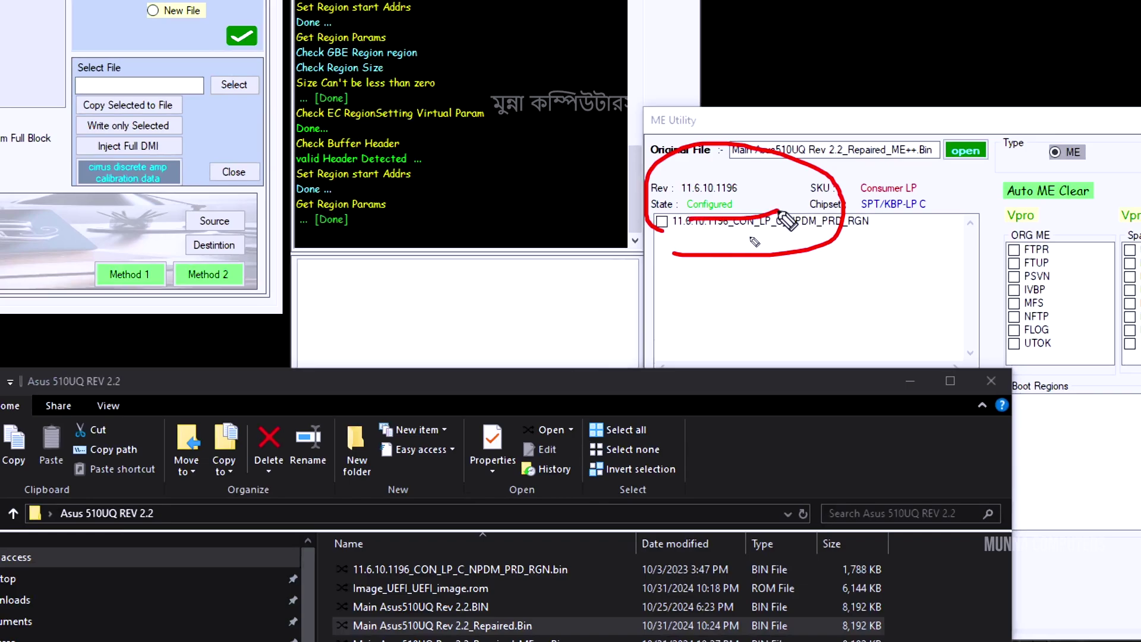
mouse_move(771, 213)
mouse_down()
mouse_move(661, 191)
mouse_move(717, 235)
mouse_move(841, 231)
mouse_up()
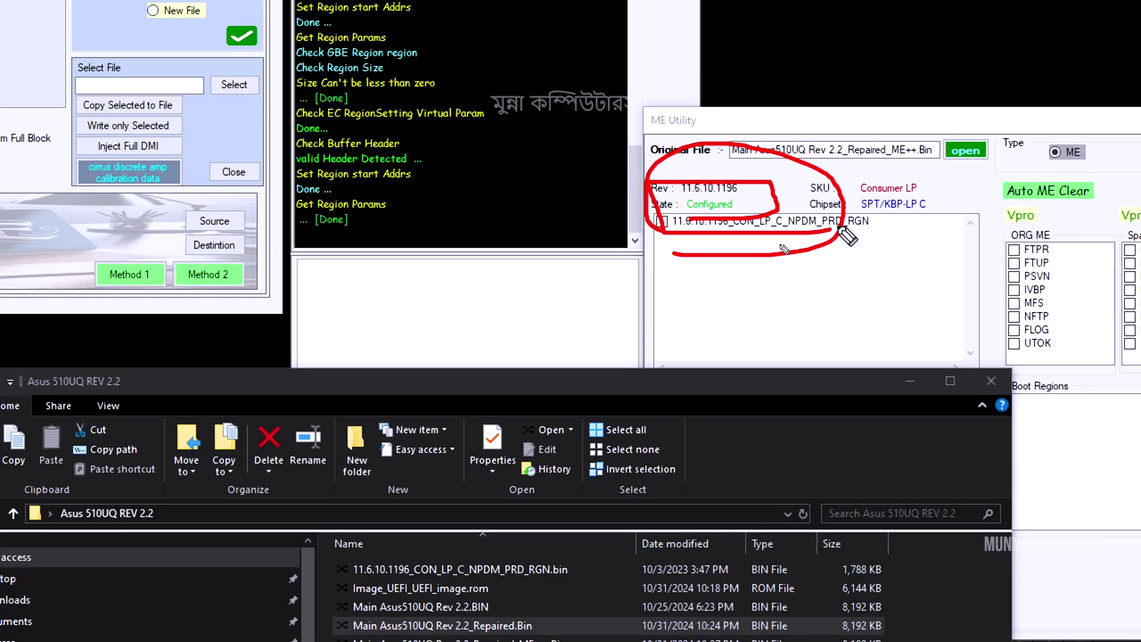
key(super+minus)
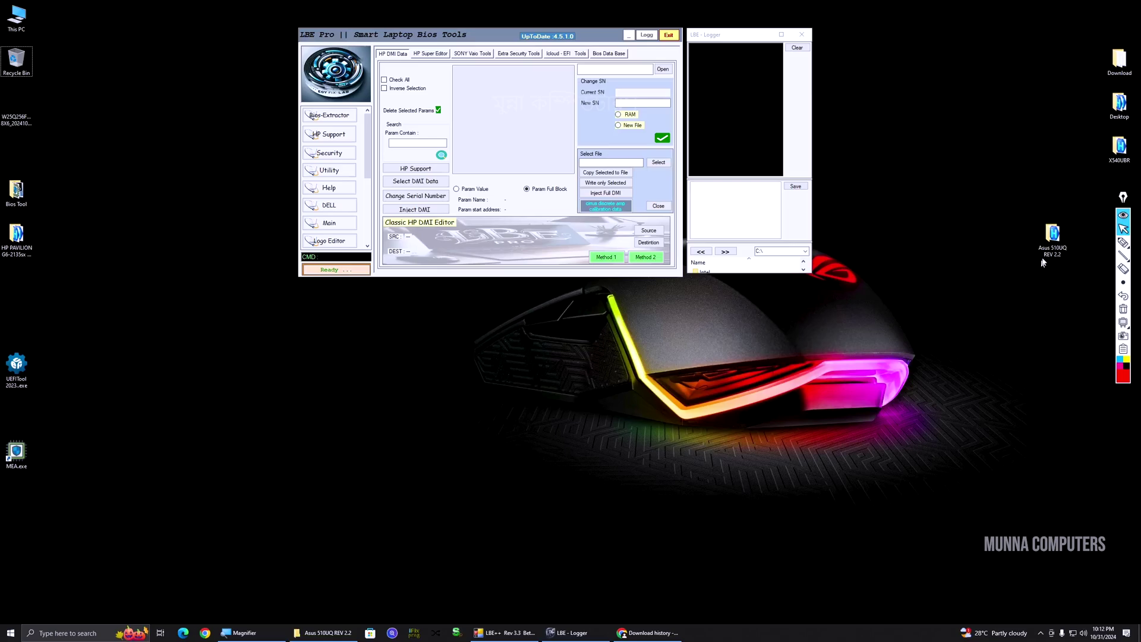
Open the desktop folder Asus 510UQ REV 2.2 and move its window down to uncover the LBE Pro window
double_click(1053, 237)
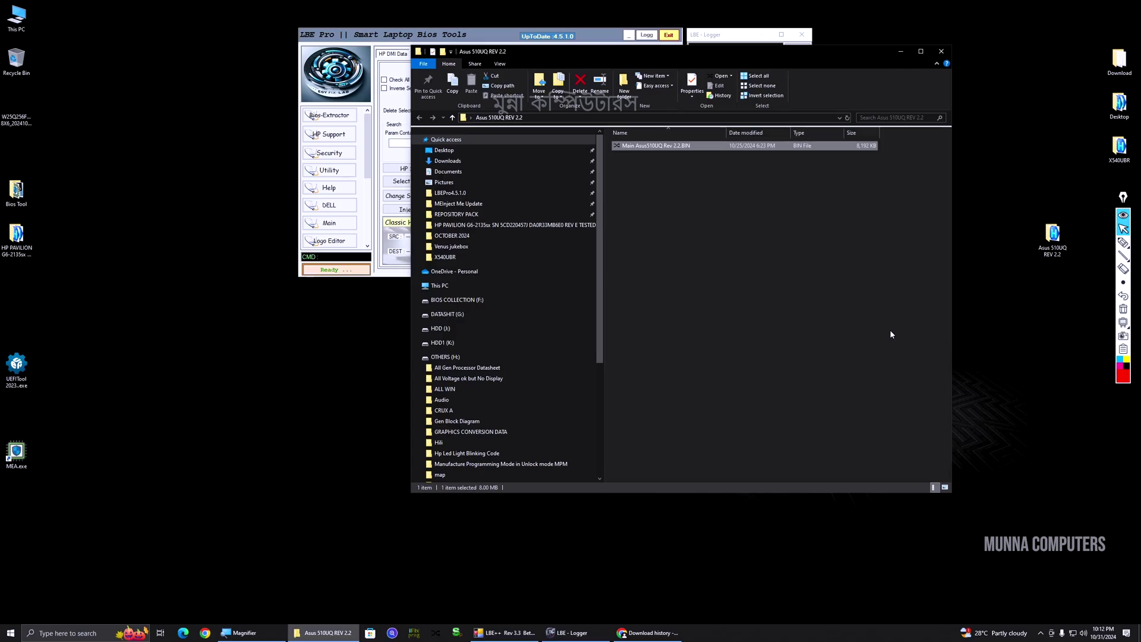
drag(831, 54, 844, 218)
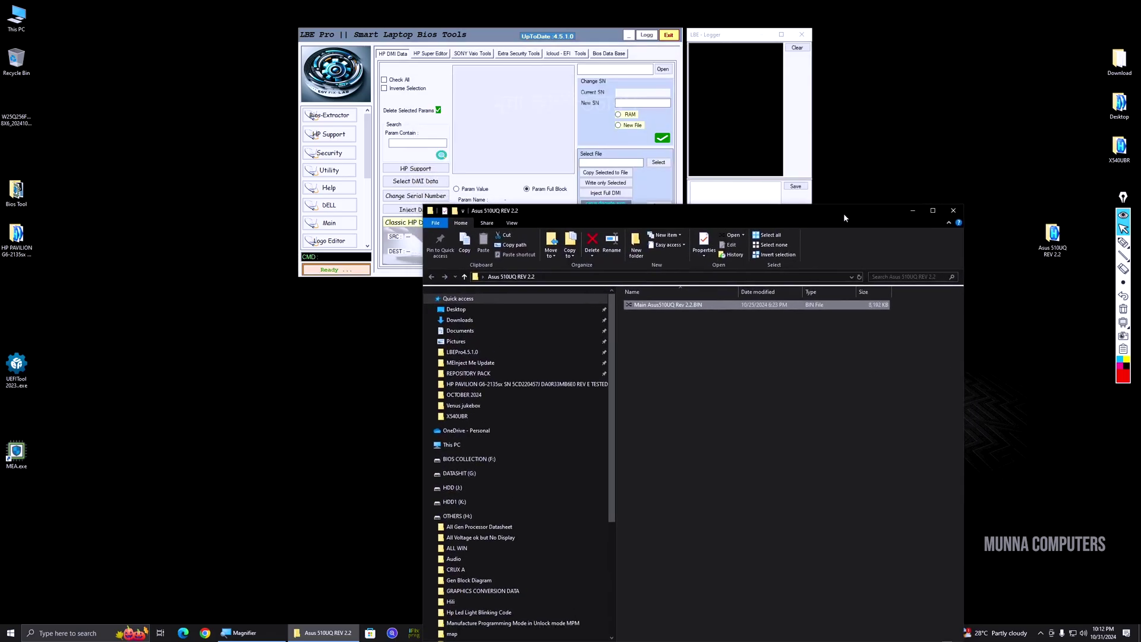
right_click(672, 311)
click(666, 323)
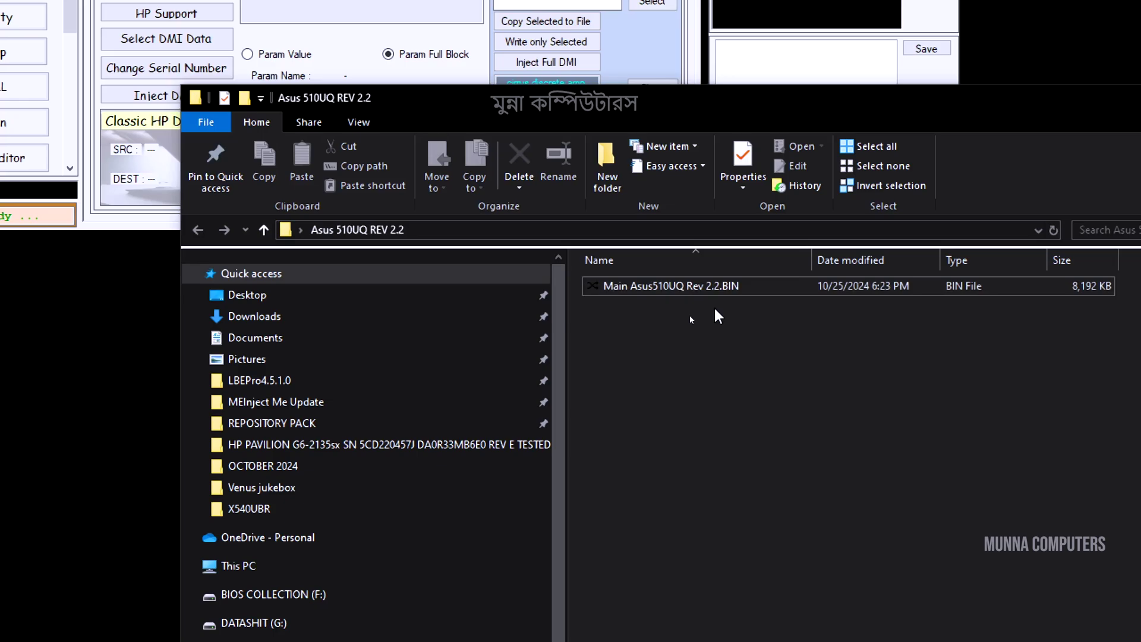
key(super+minus)
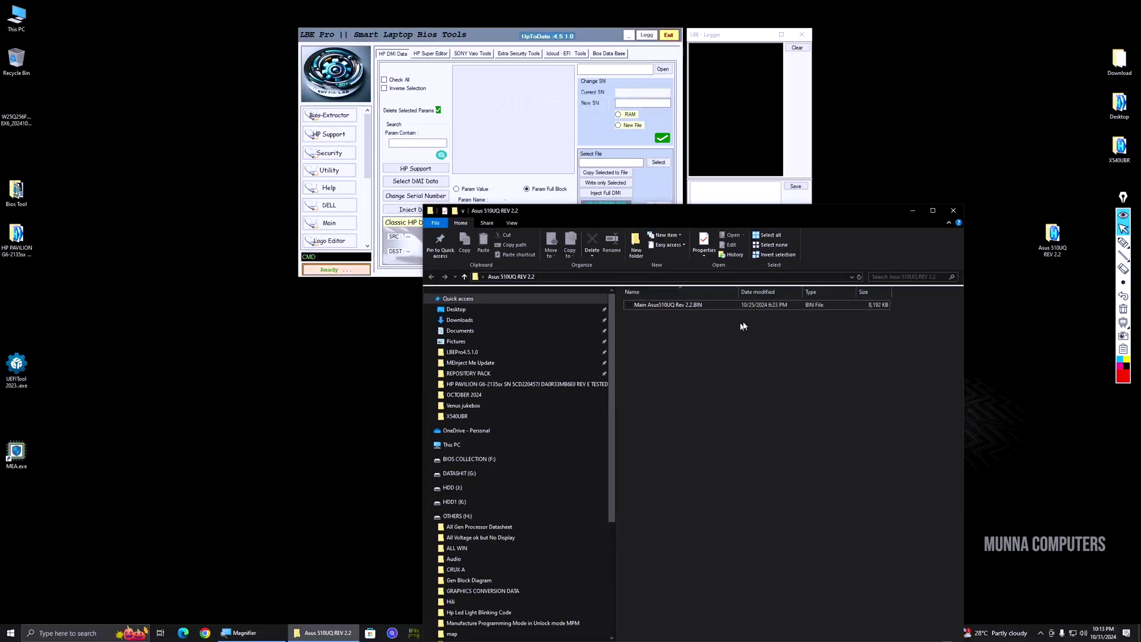
Copy the text "Asus510UQ Rev 2.2" from the name of the Main Asus510UQ Rev 2.2.BIN file
click(708, 307)
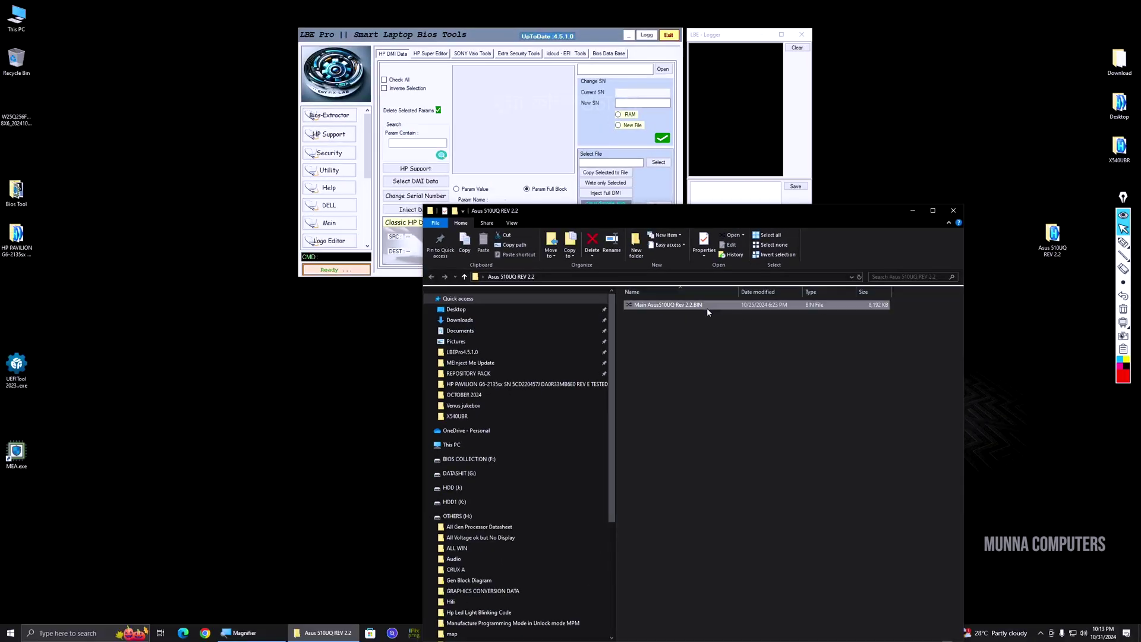
key(F2)
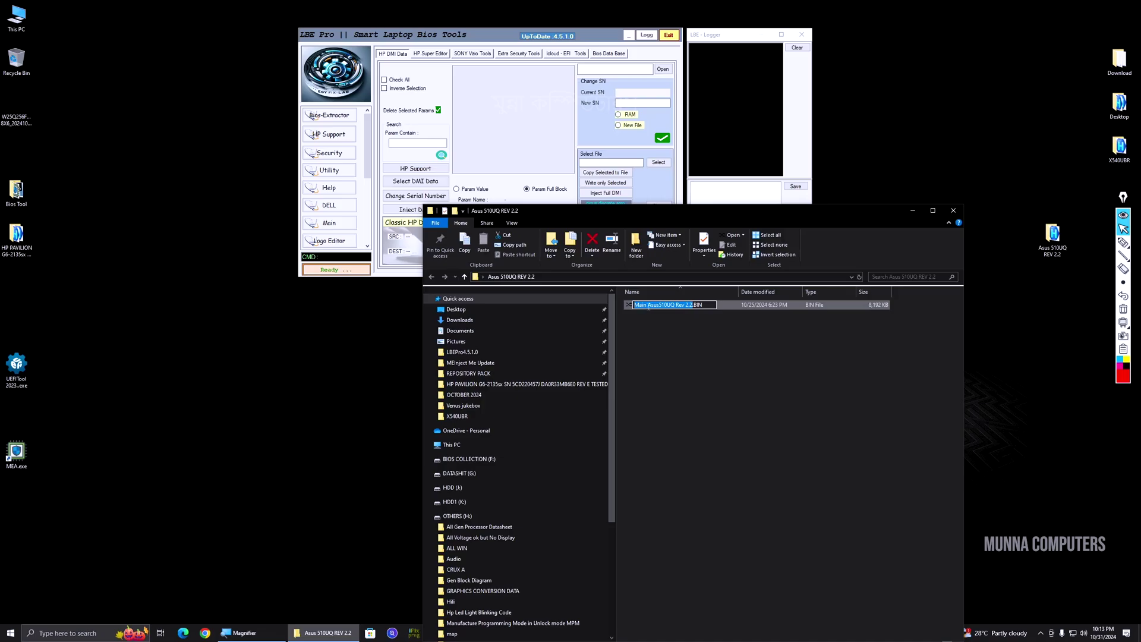
drag(648, 307, 690, 309)
key(ctrl+c)
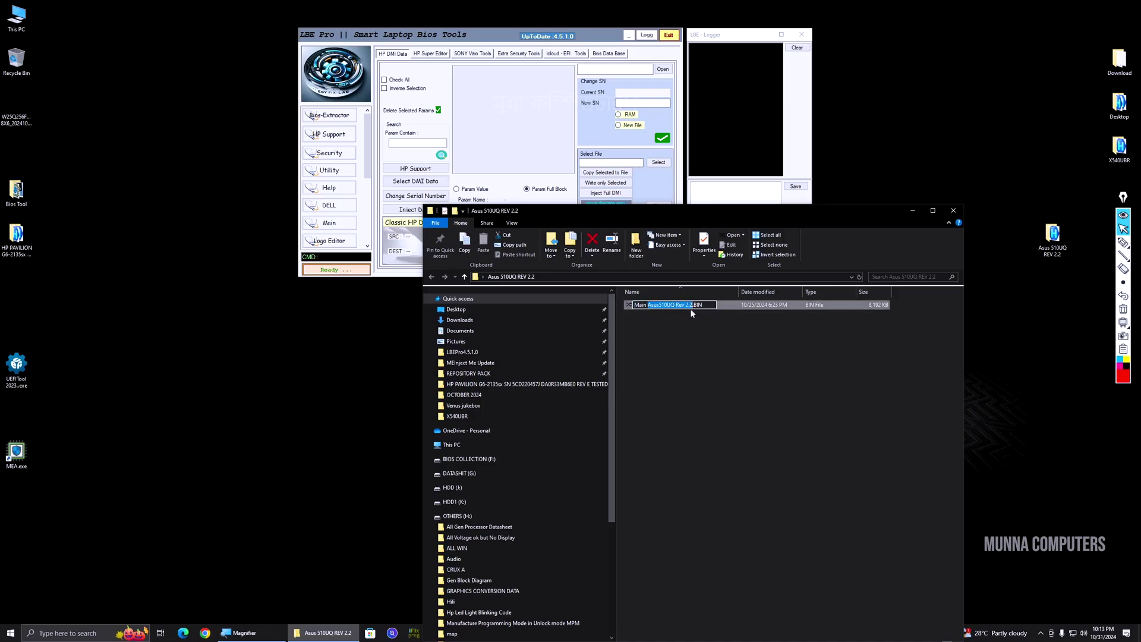
Switch to Chrome and search in a new tab for "asus510uq rev 2.2 driver download" using the copied model text
click(914, 210)
mouse_move(612, 640)
click(648, 633)
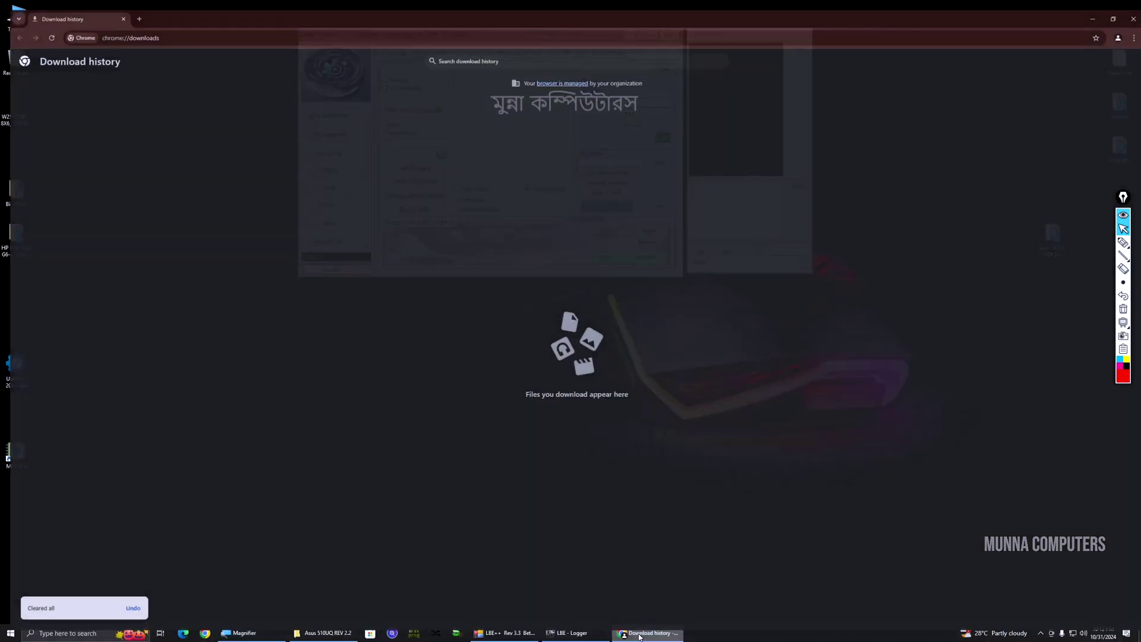
key(ctrl+t)
click(99, 27)
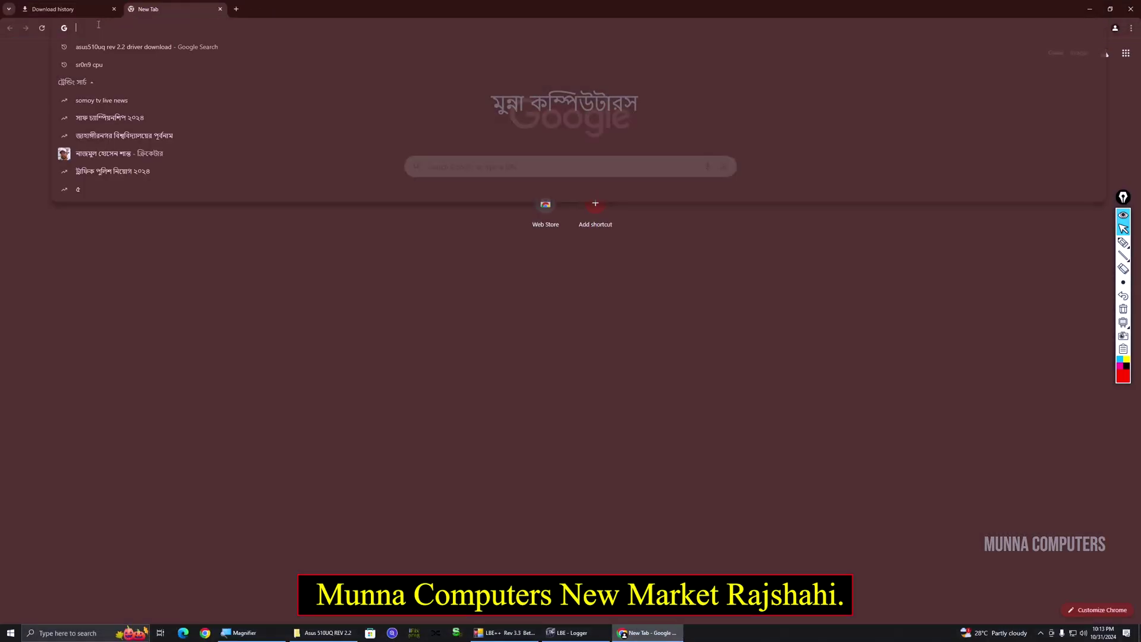
key(ctrl+v)
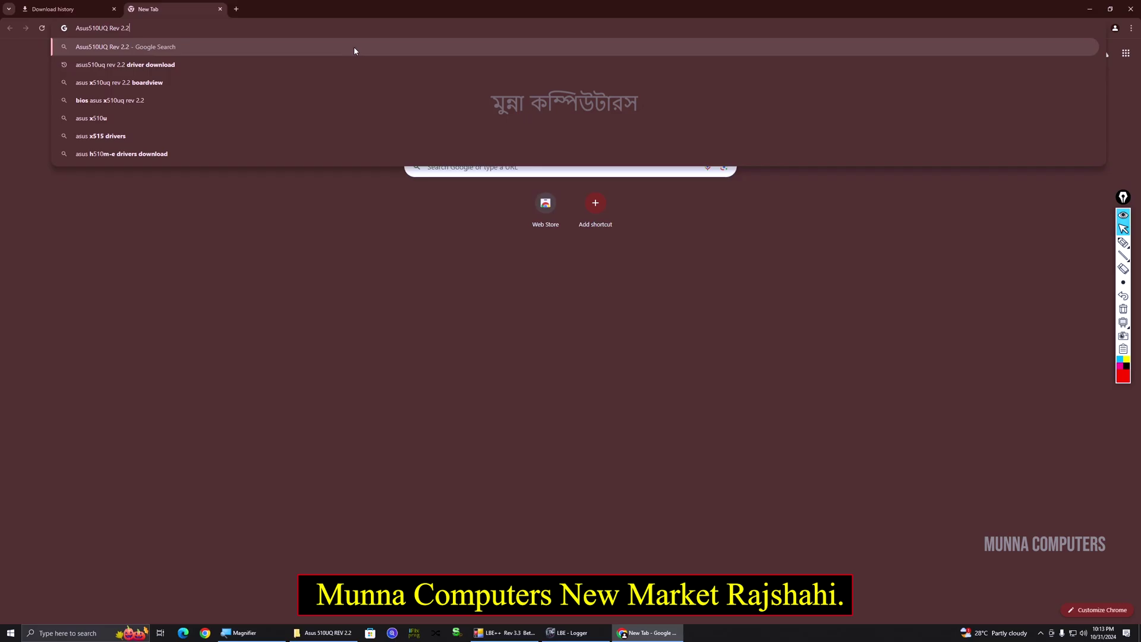
key(Down)
key(Return)
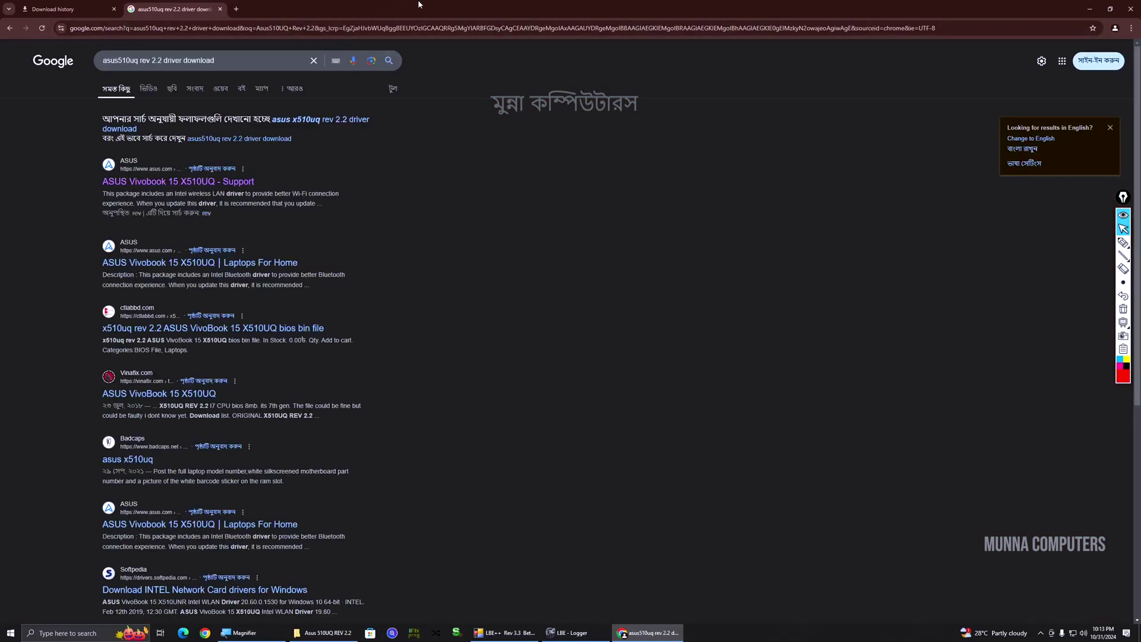
Open the ASUS Vivobook 15 X510UQ support page and show all downloads in its BIOS & Firmware section
click(151, 183)
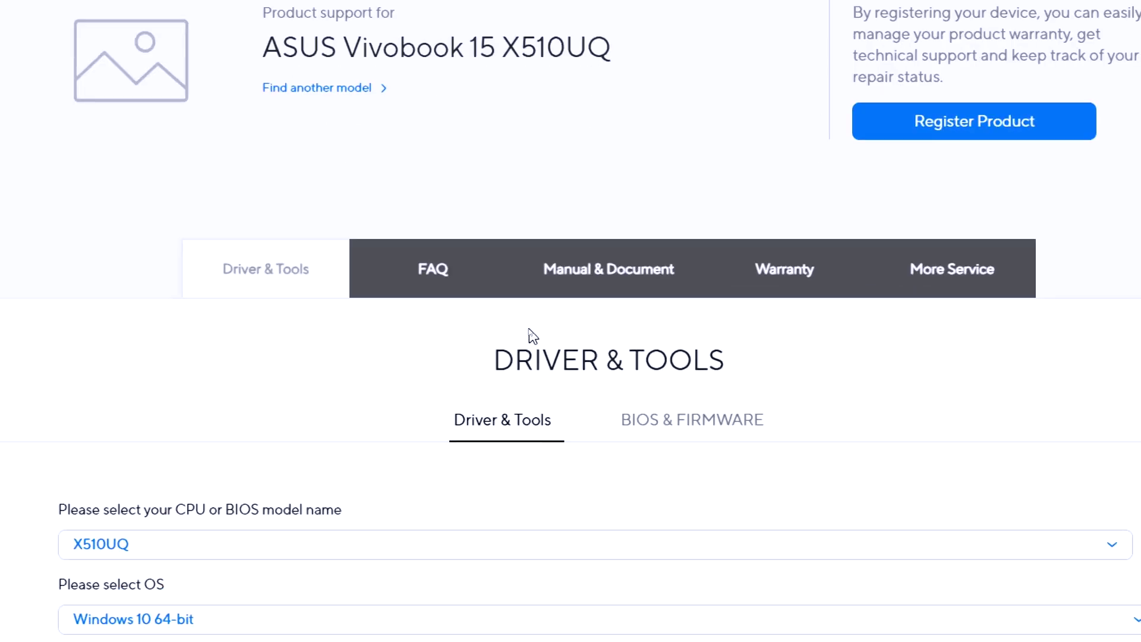
click(684, 432)
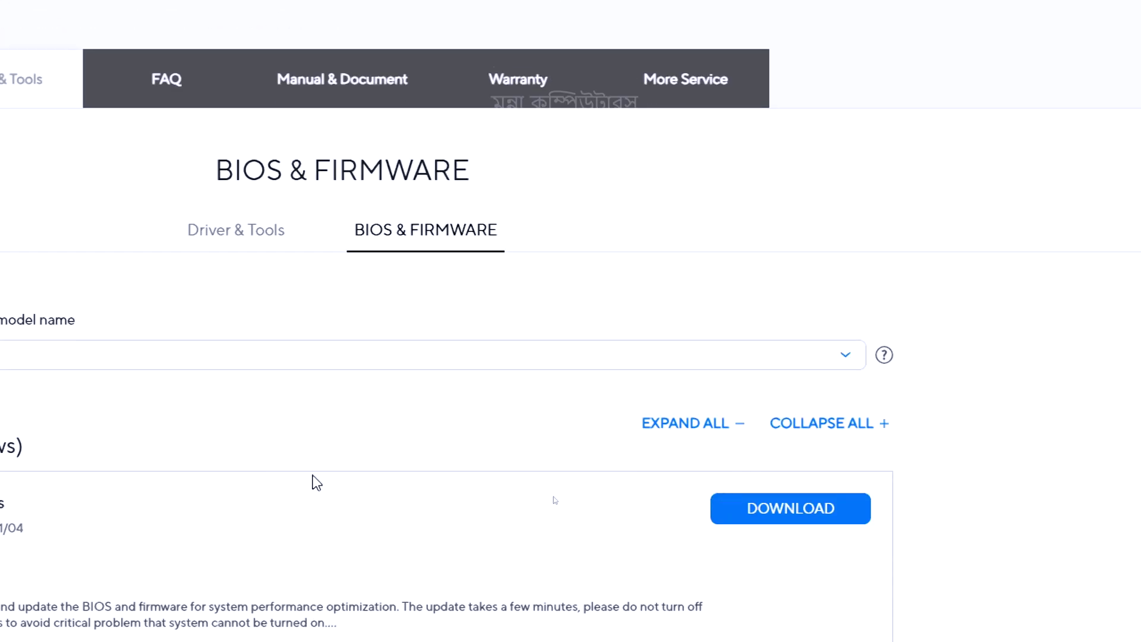
scroll(554, 497, down, 7)
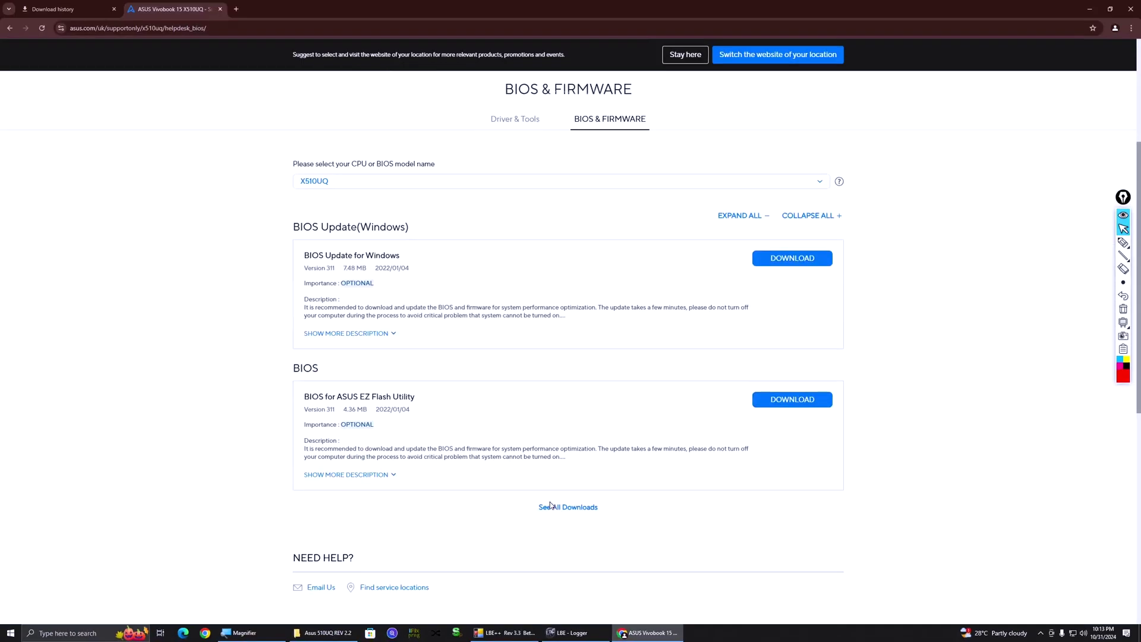
click(577, 331)
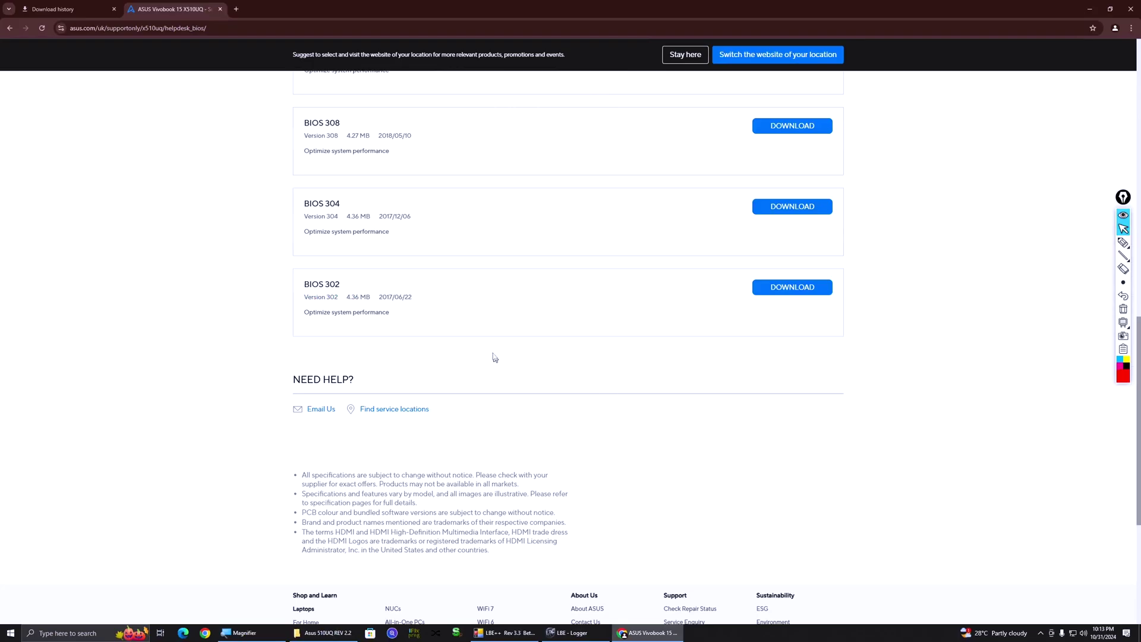
Download BIOS 310 for the X510UQ and bring the Downloads folder window into clear view on the desktop
scroll(528, 377, up, 3)
scroll(319, 371, up, 4)
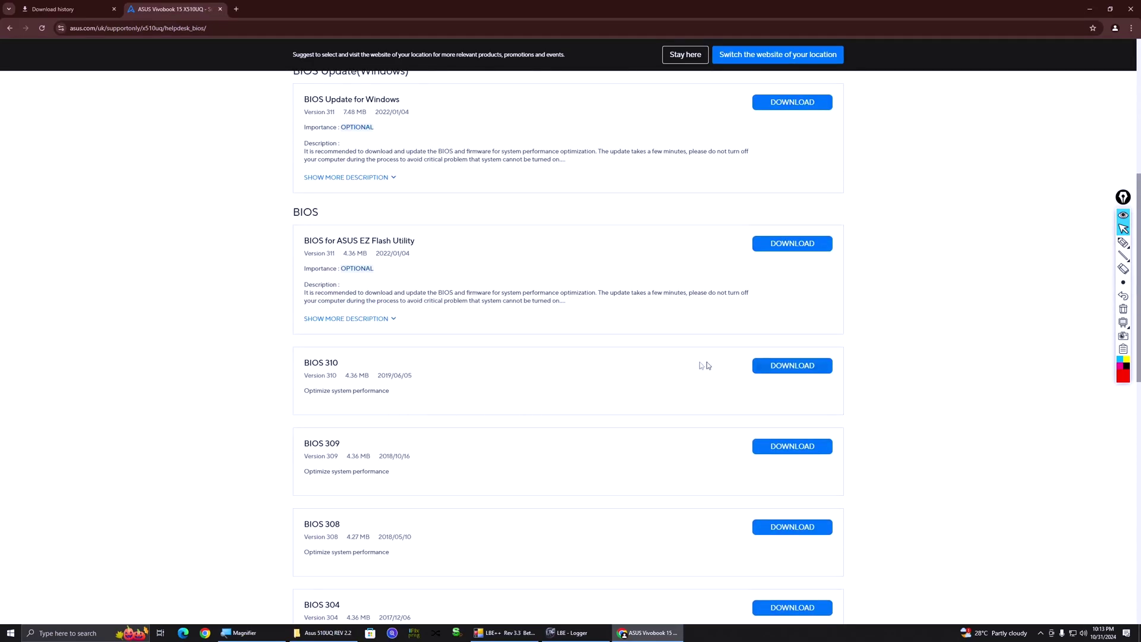
click(791, 367)
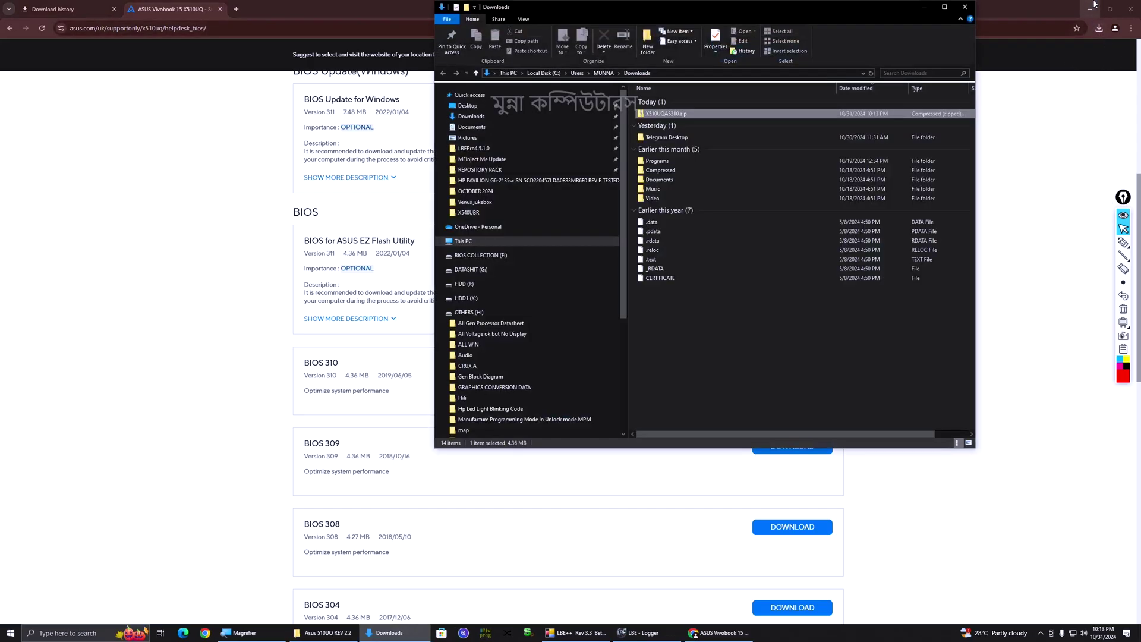
click(1090, 9)
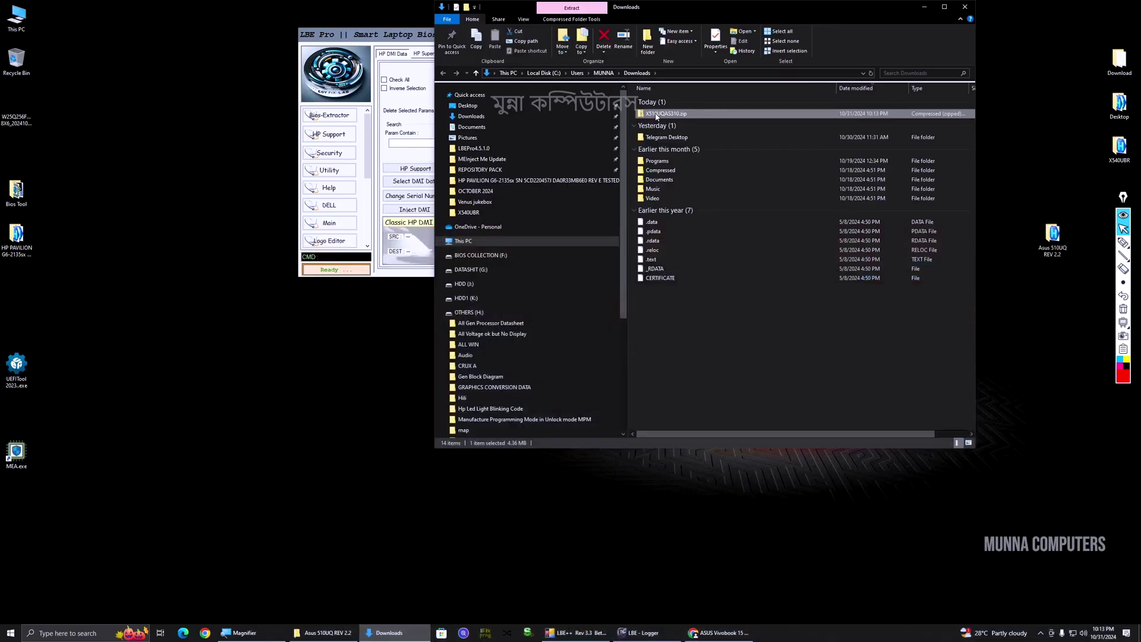
drag(739, 22, 739, 95)
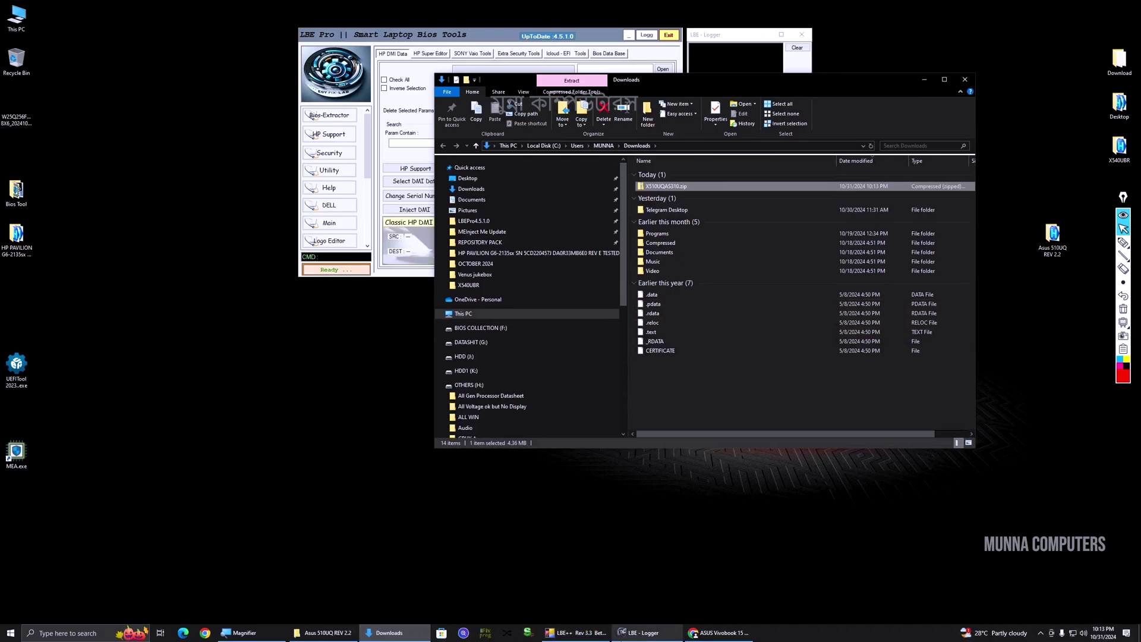
Check the model name X510UQ in the heading of the ASUS support page, then return to the Downloads folder
click(718, 632)
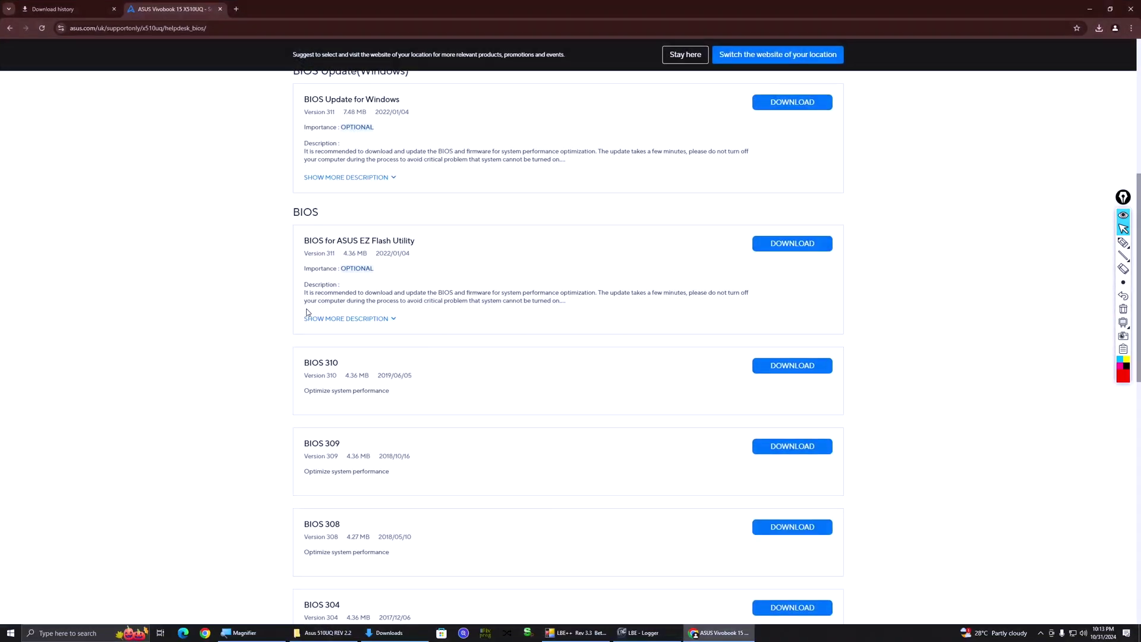
scroll(308, 303, up, 5)
scroll(307, 294, up, 2)
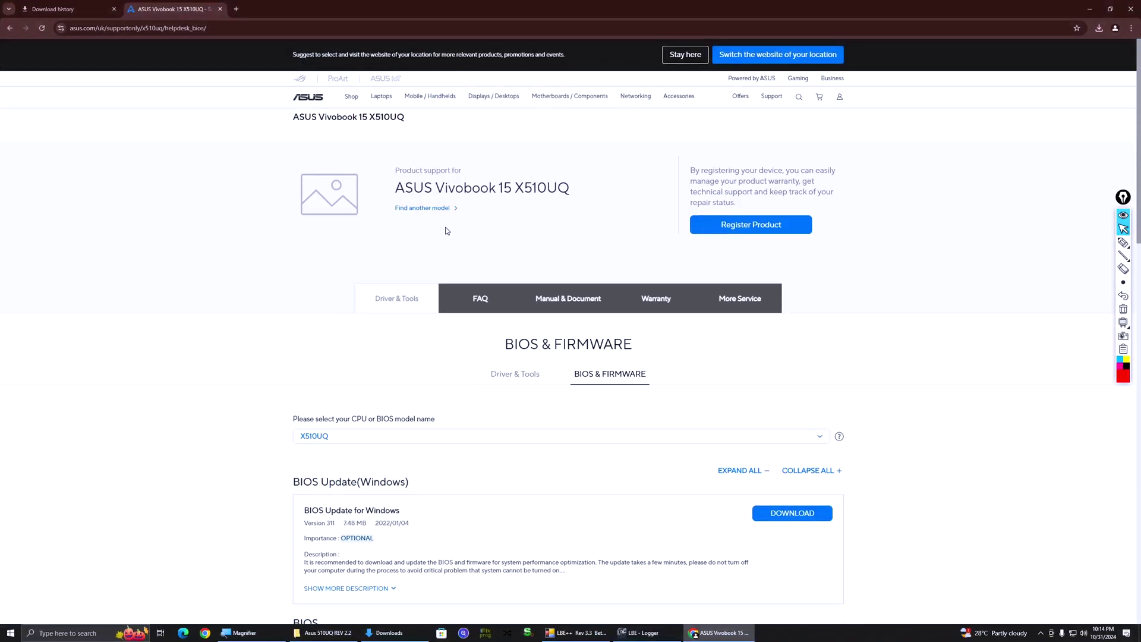
double_click(542, 188)
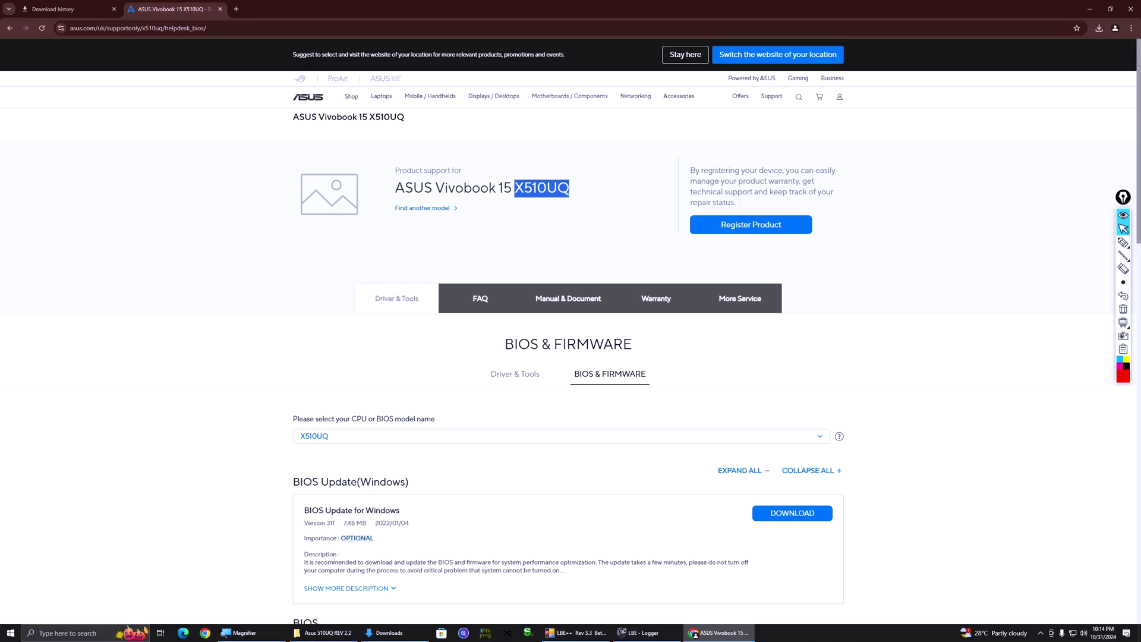
click(1089, 9)
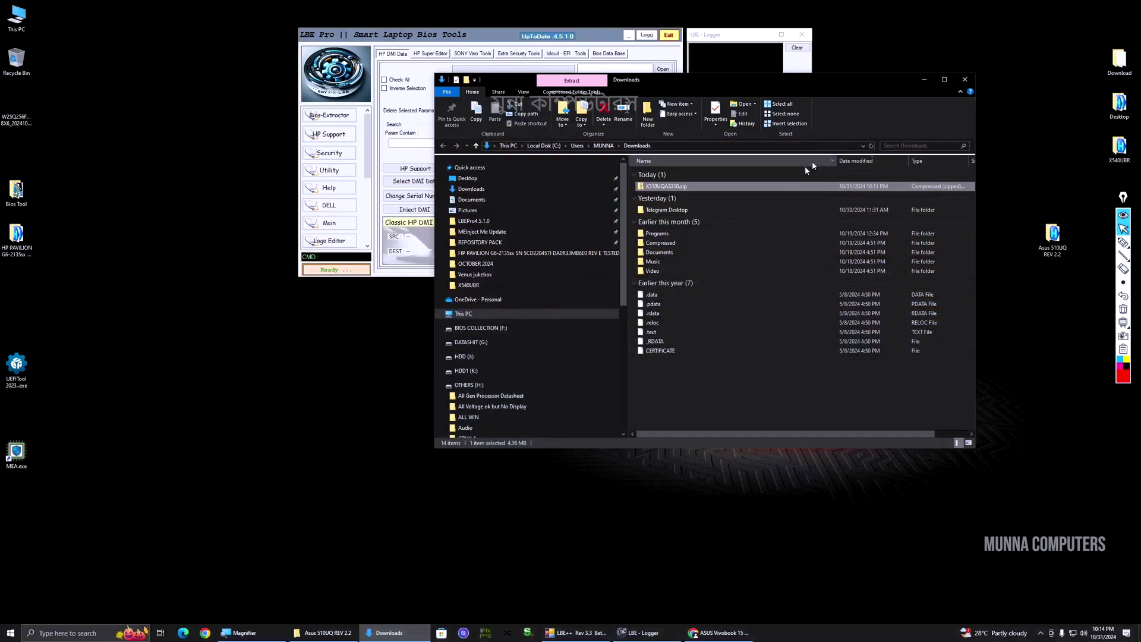
Extract X510UQ-AS.310 from the downloaded X510UQAS310.zip archive to the desktop and minimize the archive window
double_click(664, 186)
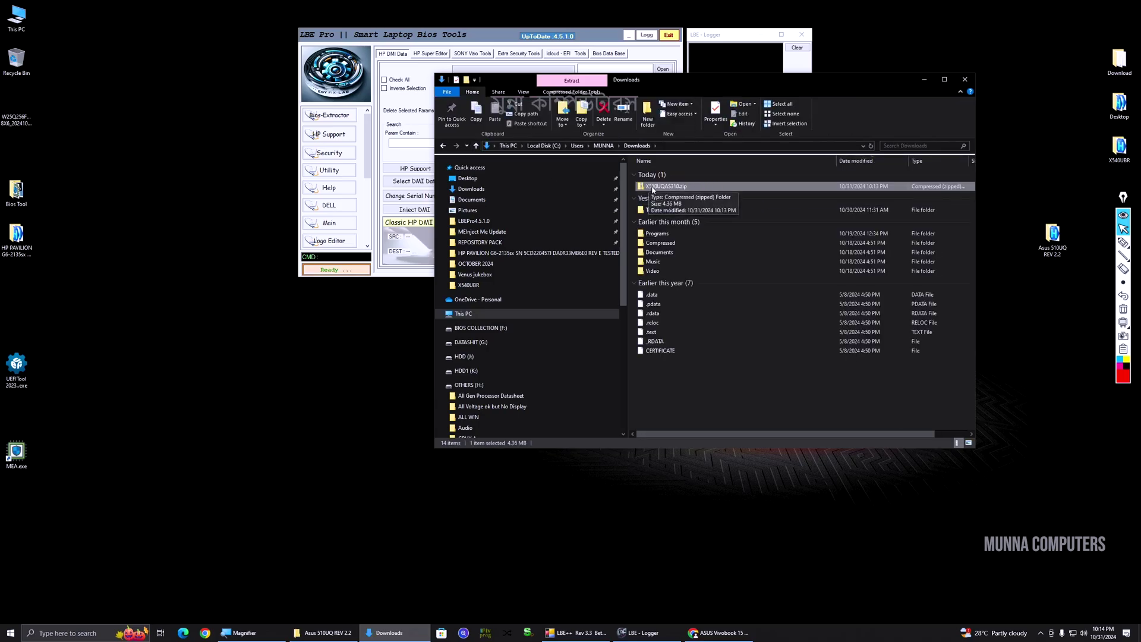
double_click(652, 188)
drag(651, 175, 278, 430)
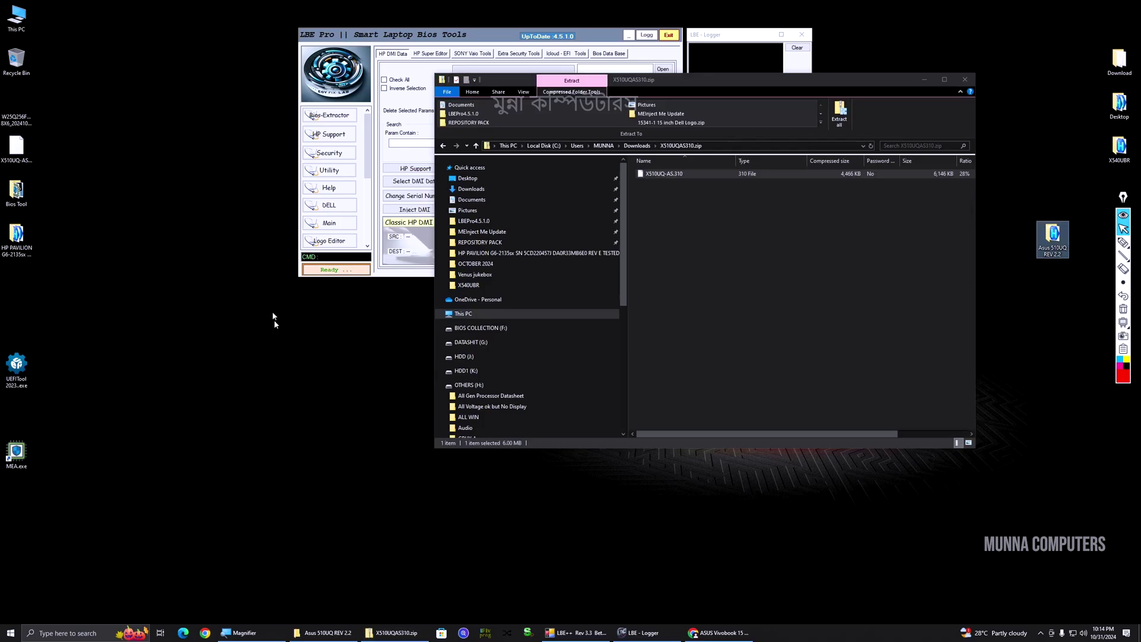
click(925, 79)
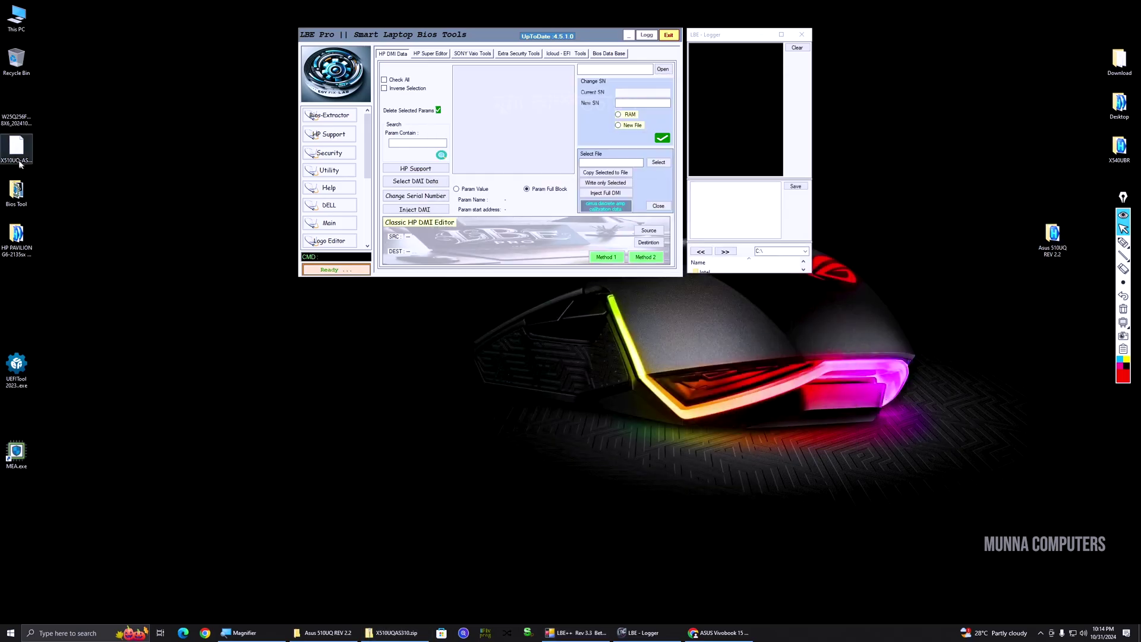
Move X510UQ-AS.310 from the desktop into the Asus 510UQ REV 2.2 folder and open that folder
drag(19, 165, 577, 480)
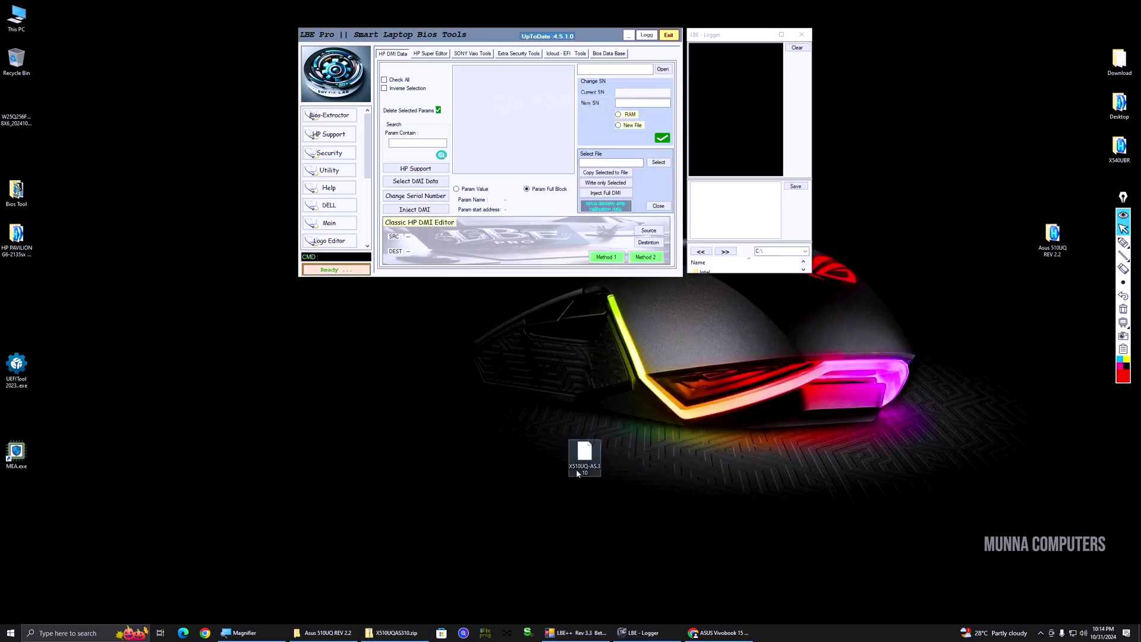
drag(553, 413, 634, 535)
drag(577, 452, 1046, 250)
double_click(1052, 236)
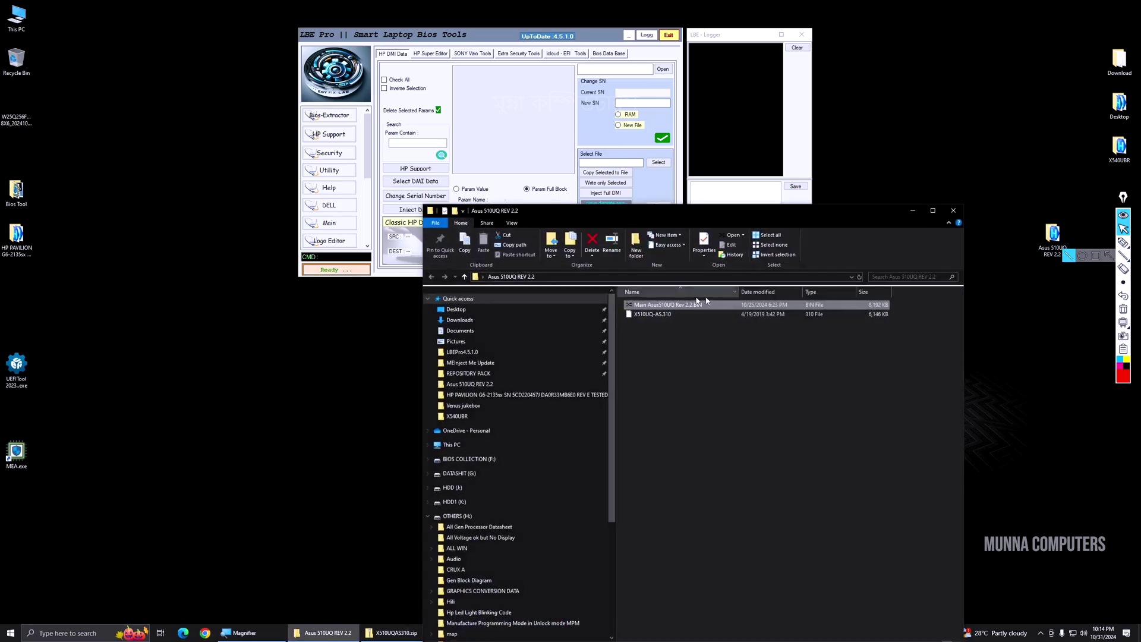
Compare the file sizes of X510UQ-AS.310 and Main Asus510UQ Rev 2.2.BIN in the Asus 510UQ REV 2.2 folder
click(639, 313)
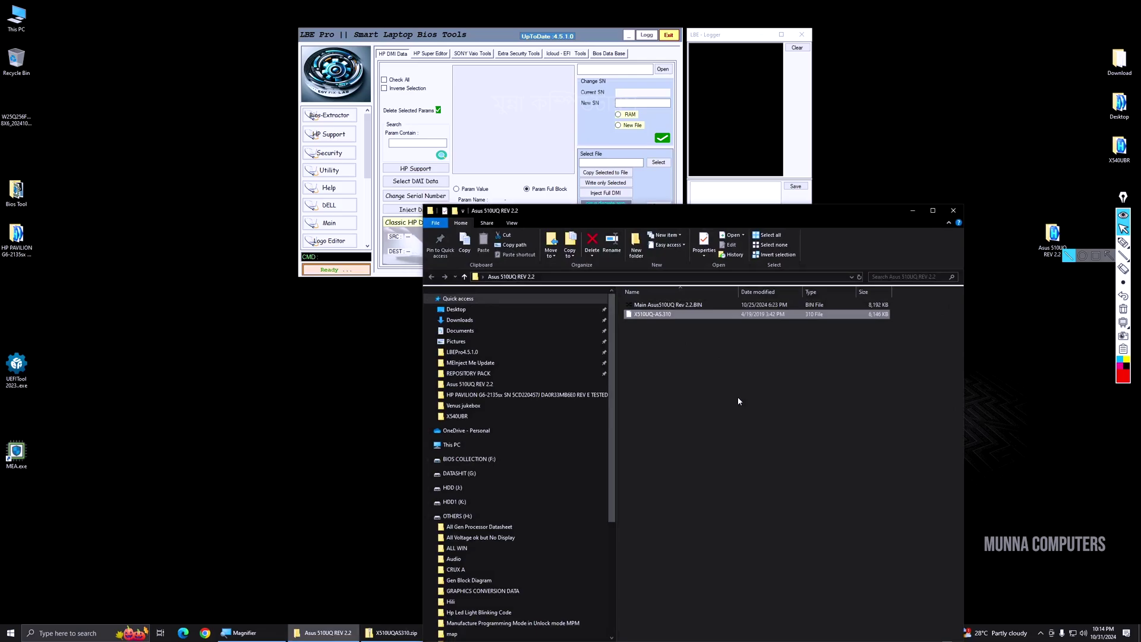
key(super+plus)
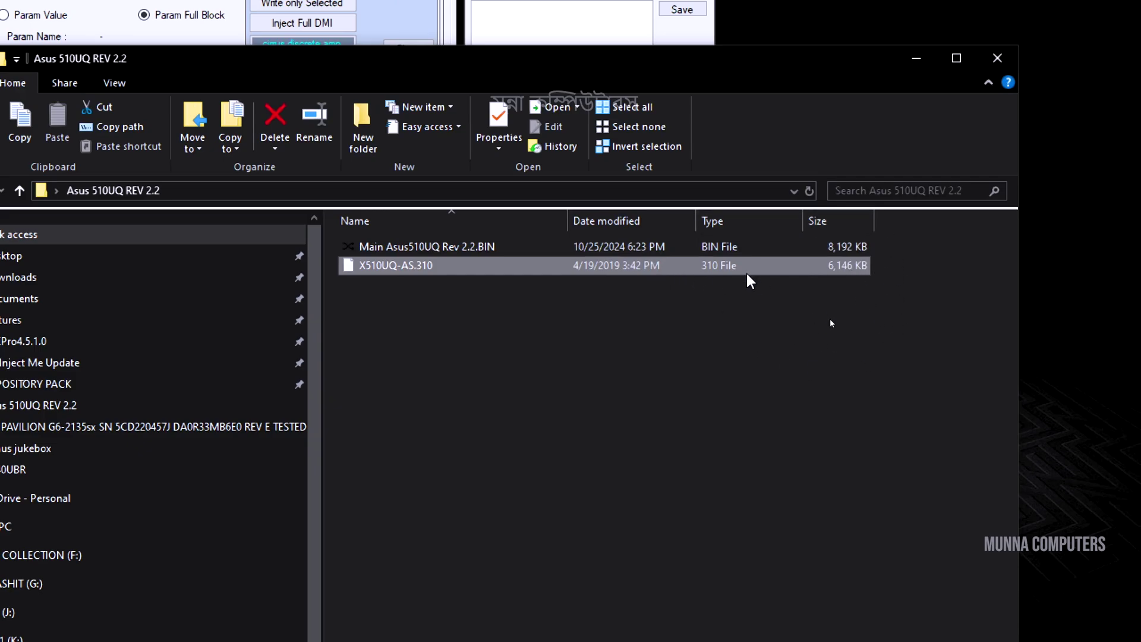
shift+click(496, 250)
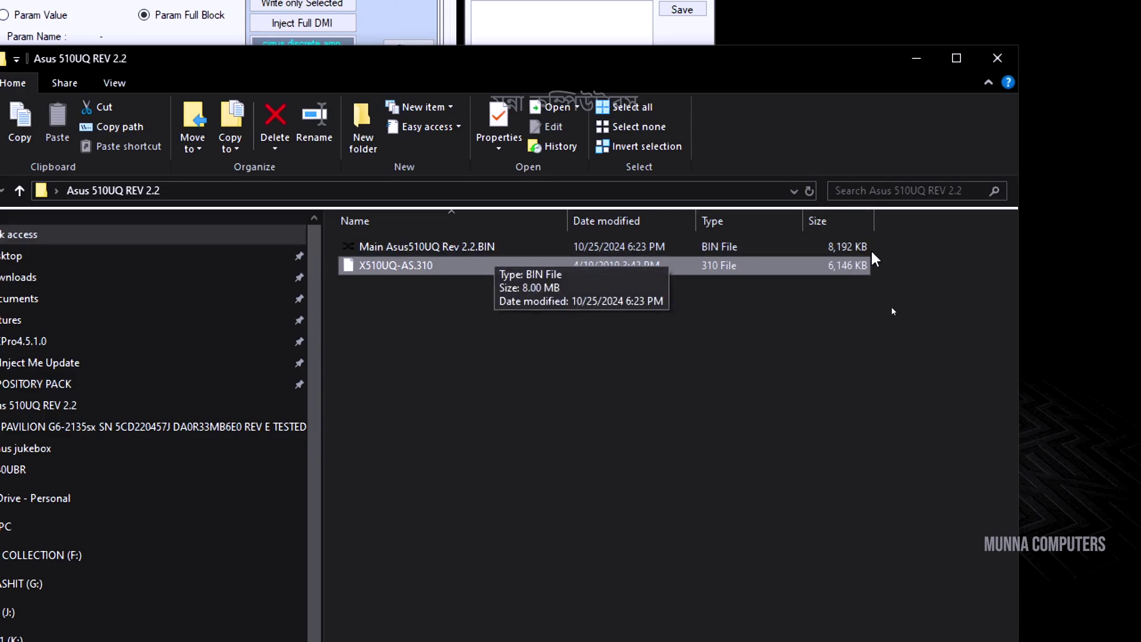
click(856, 265)
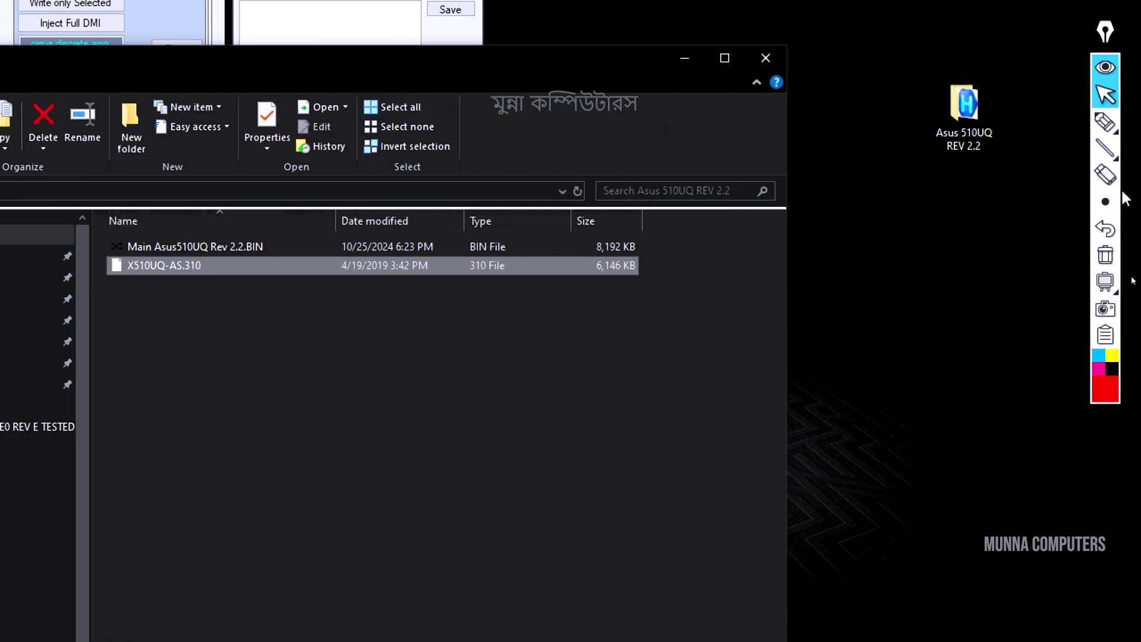
Circle the Size column and the size of X510UQ-AS.310 in red pen, and clear the markings
click(1135, 174)
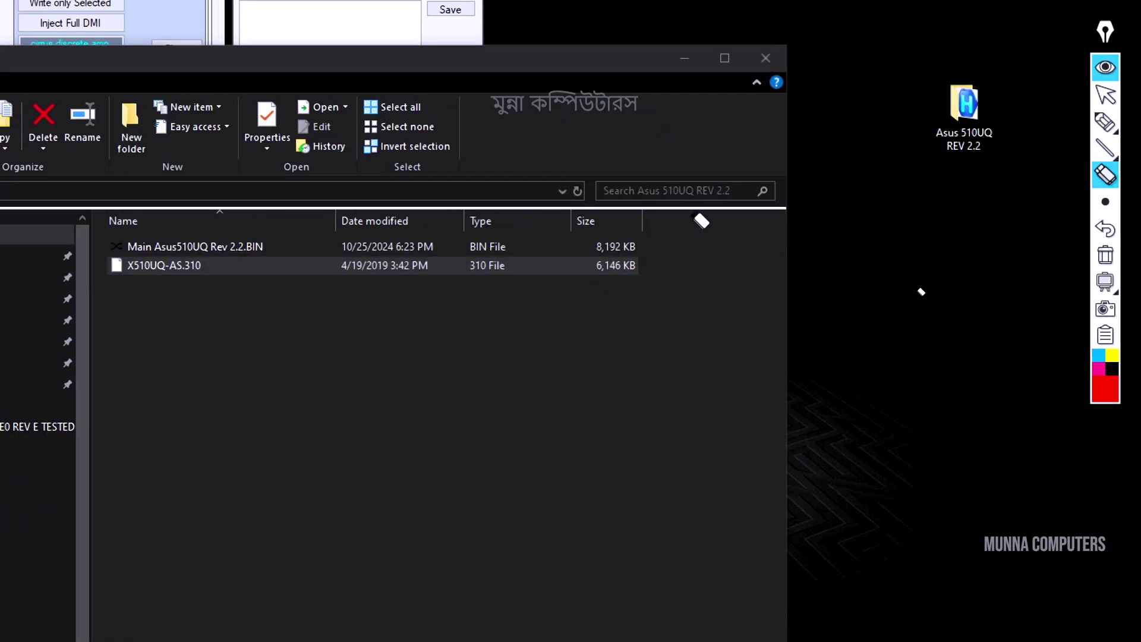
click(1094, 141)
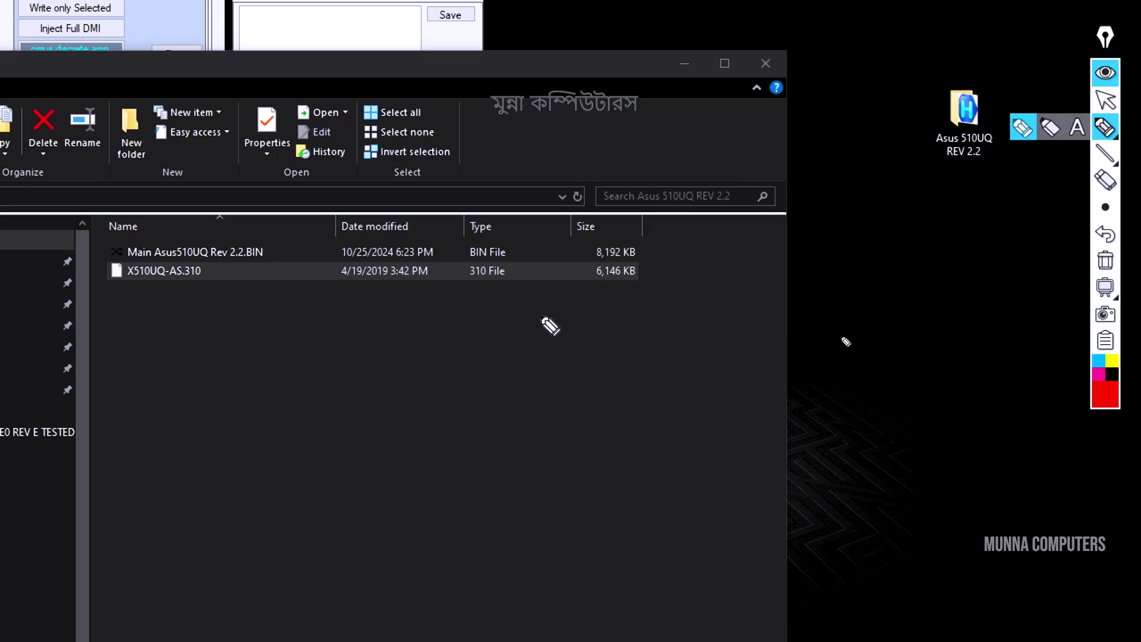
mouse_move(549, 313)
mouse_down()
mouse_move(679, 301)
mouse_move(637, 200)
mouse_move(565, 225)
mouse_move(562, 312)
mouse_up()
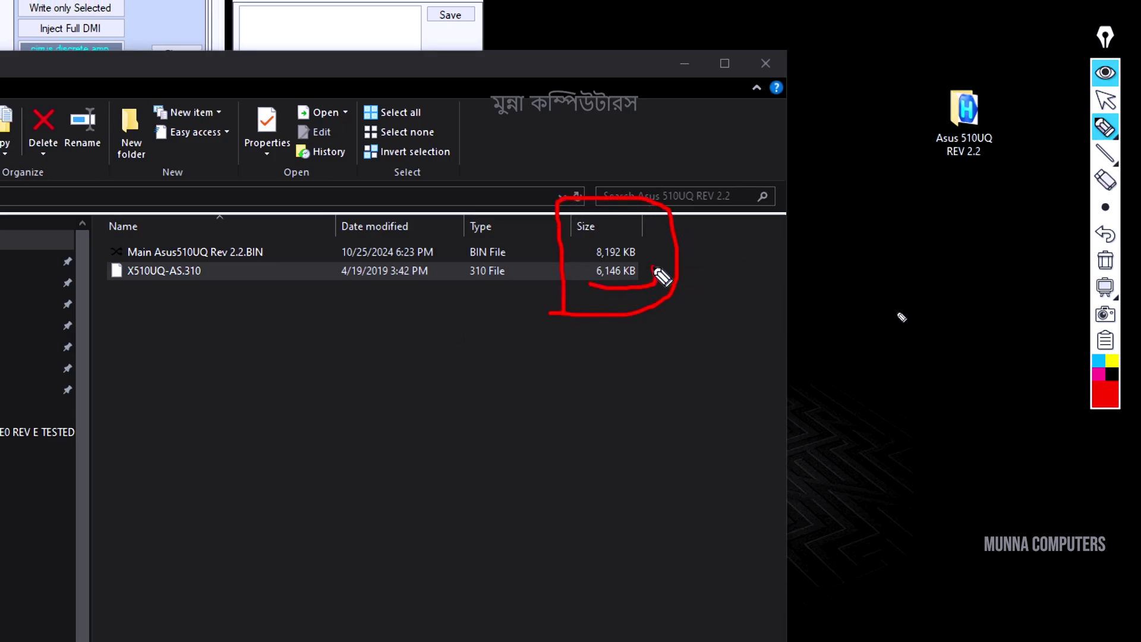
mouse_move(654, 267)
mouse_down()
mouse_move(591, 289)
mouse_move(621, 266)
mouse_move(627, 288)
mouse_up()
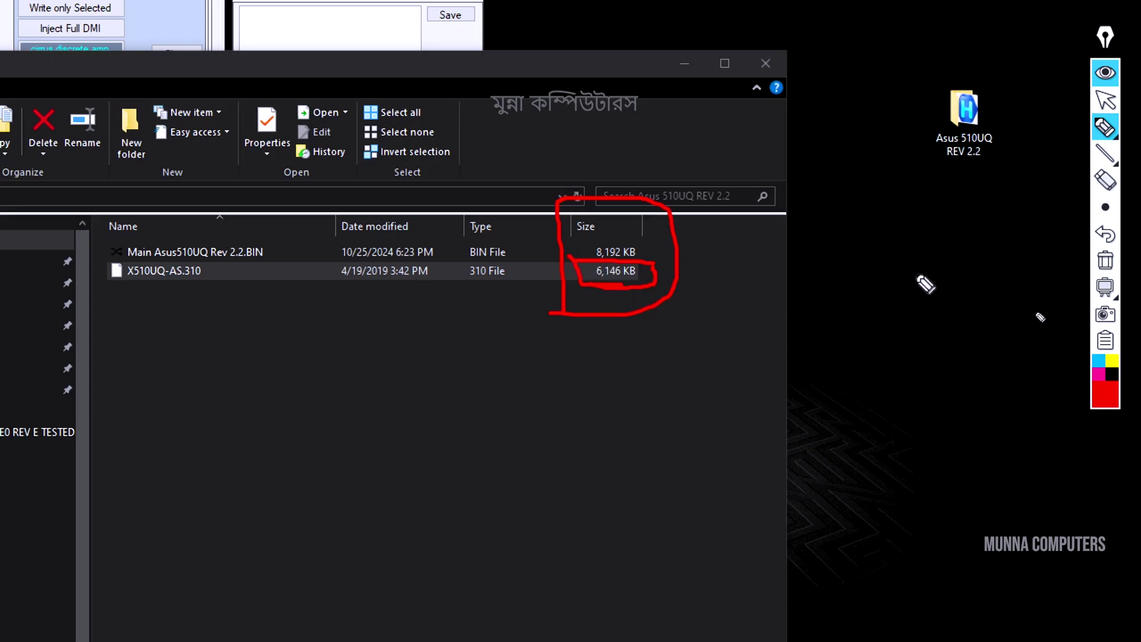
click(1104, 107)
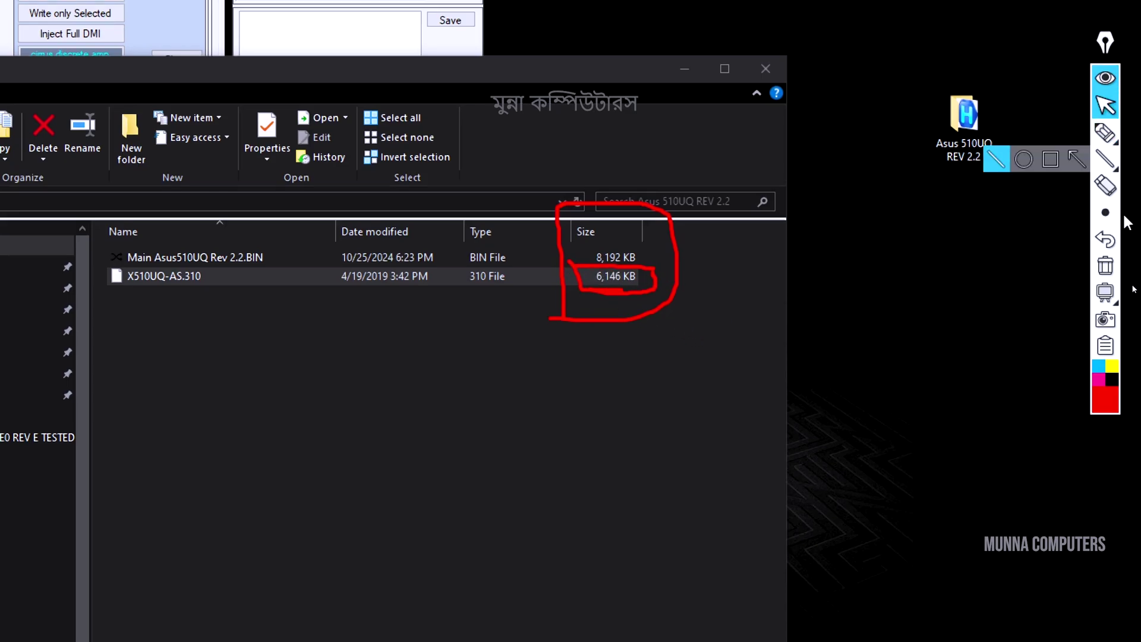
click(1106, 239)
click(1109, 259)
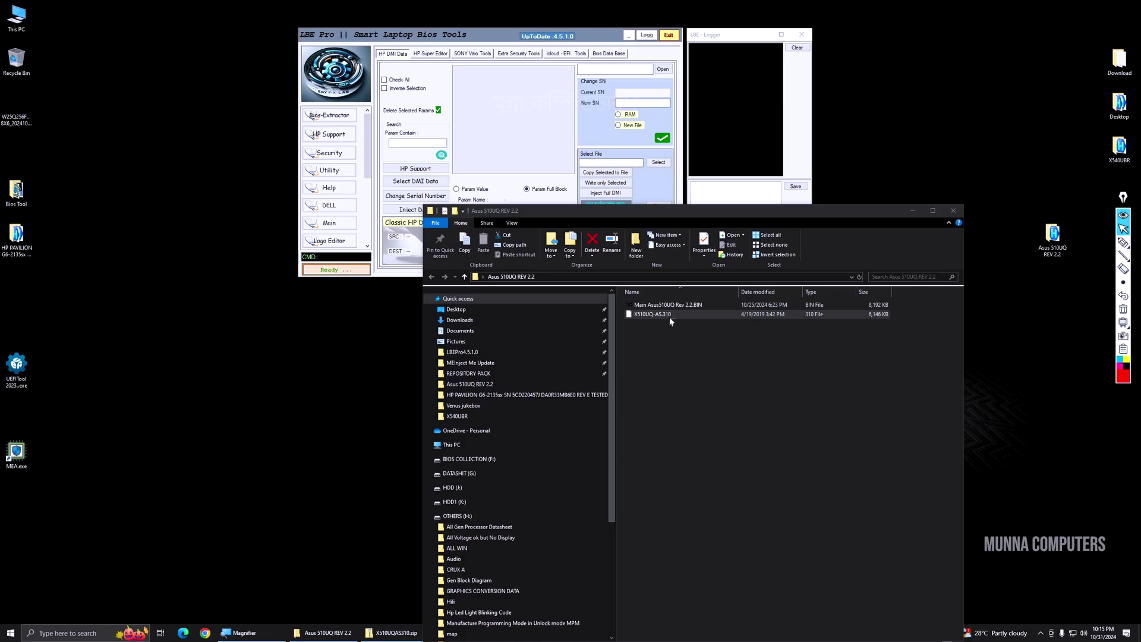
Open X510UQ-AS.310 in UEFITool, examine the full size of the UEFI image inside the AMI Aptio capsule, and close the window
click(635, 314)
drag(318, 343, 23, 380)
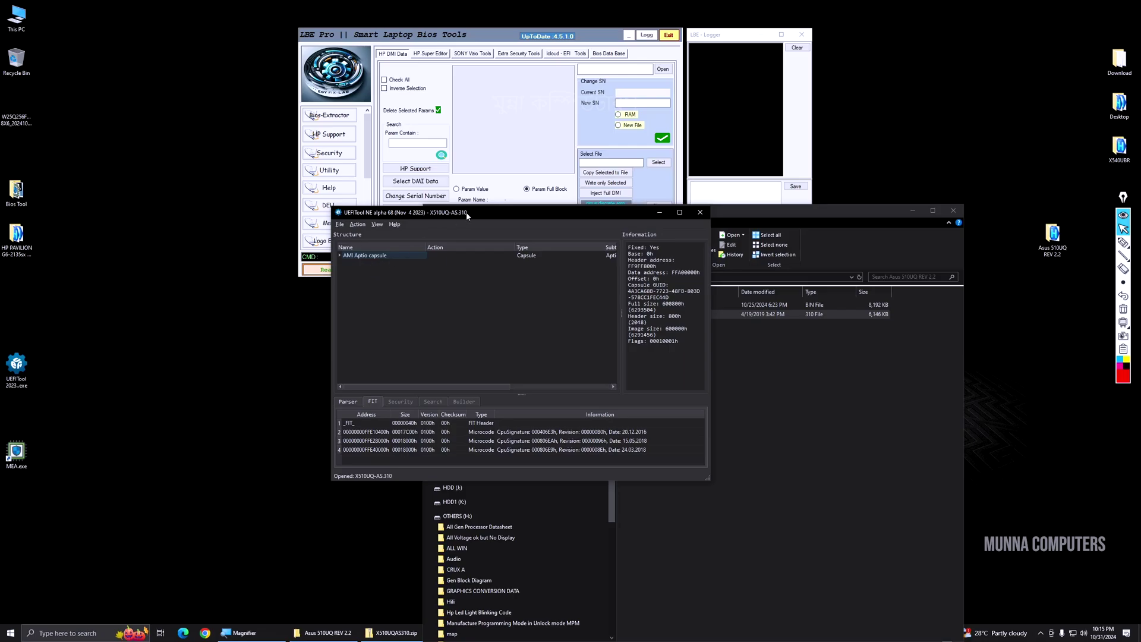
drag(466, 212, 346, 224)
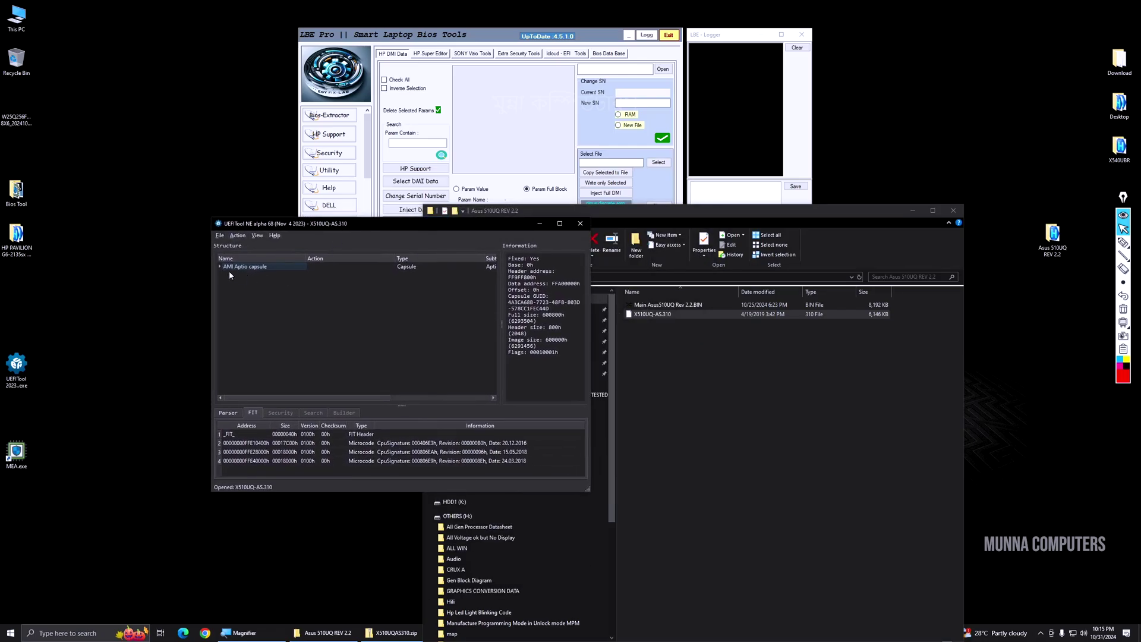
double_click(259, 268)
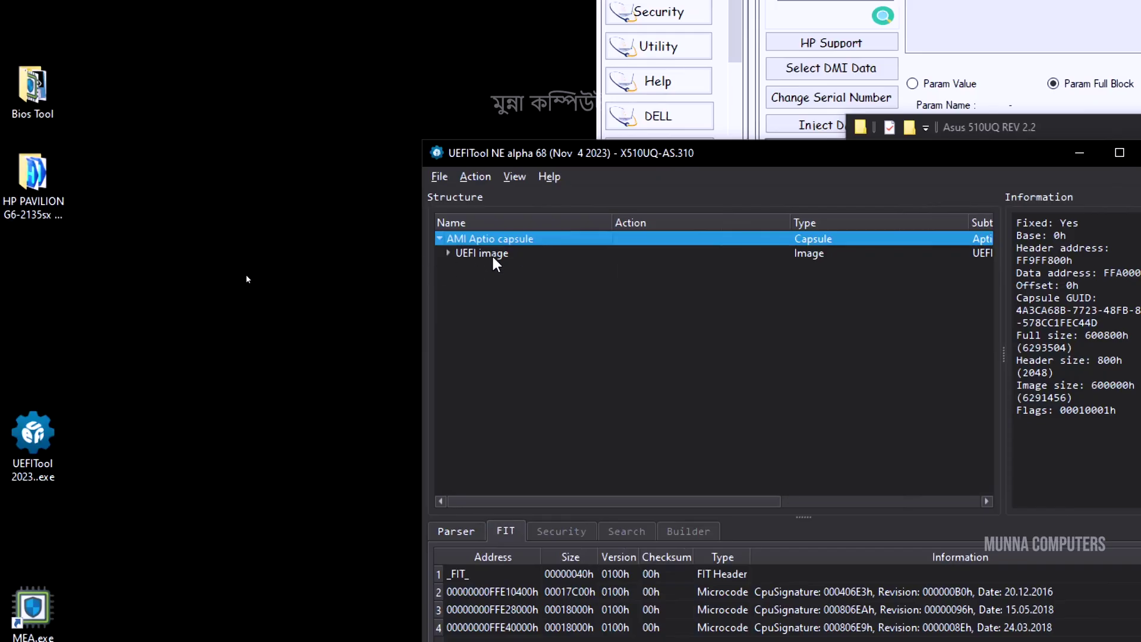
click(492, 258)
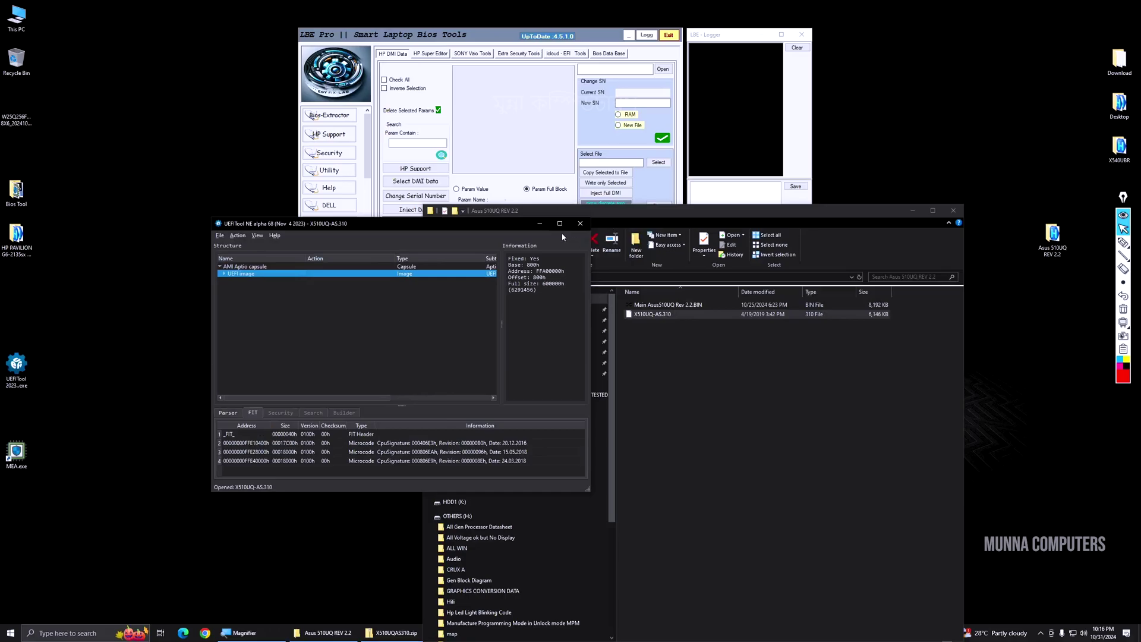
click(1037, 153)
Open Main Asus510UQ Rev 2.2.BIN in UEFITool and examine the BIOS region's information under the Intel image
drag(664, 305, 13, 372)
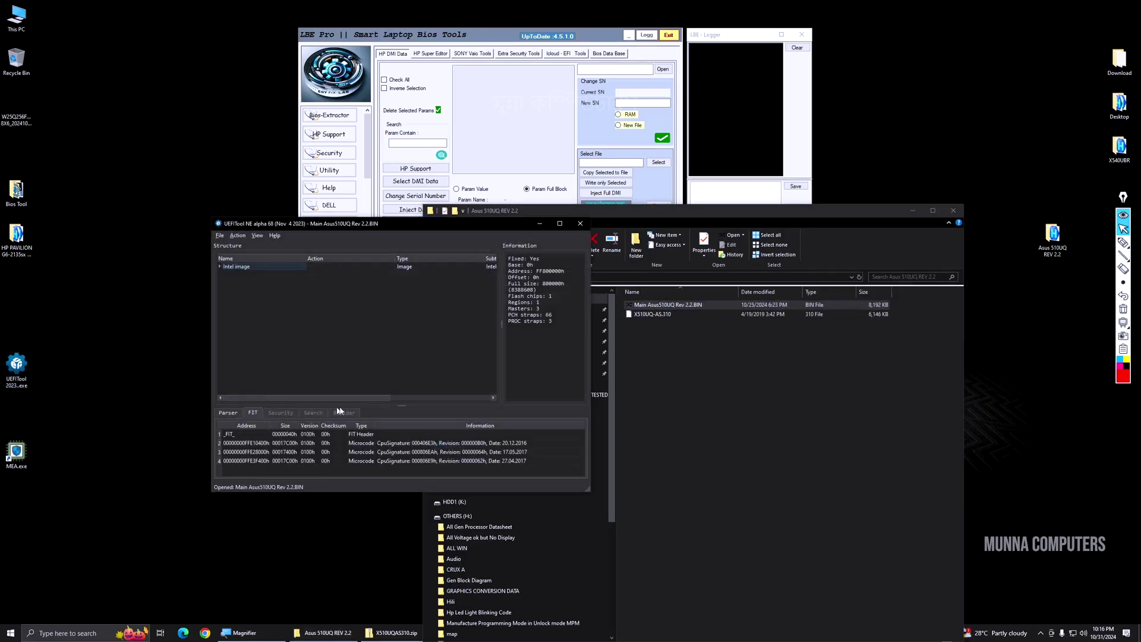
double_click(233, 268)
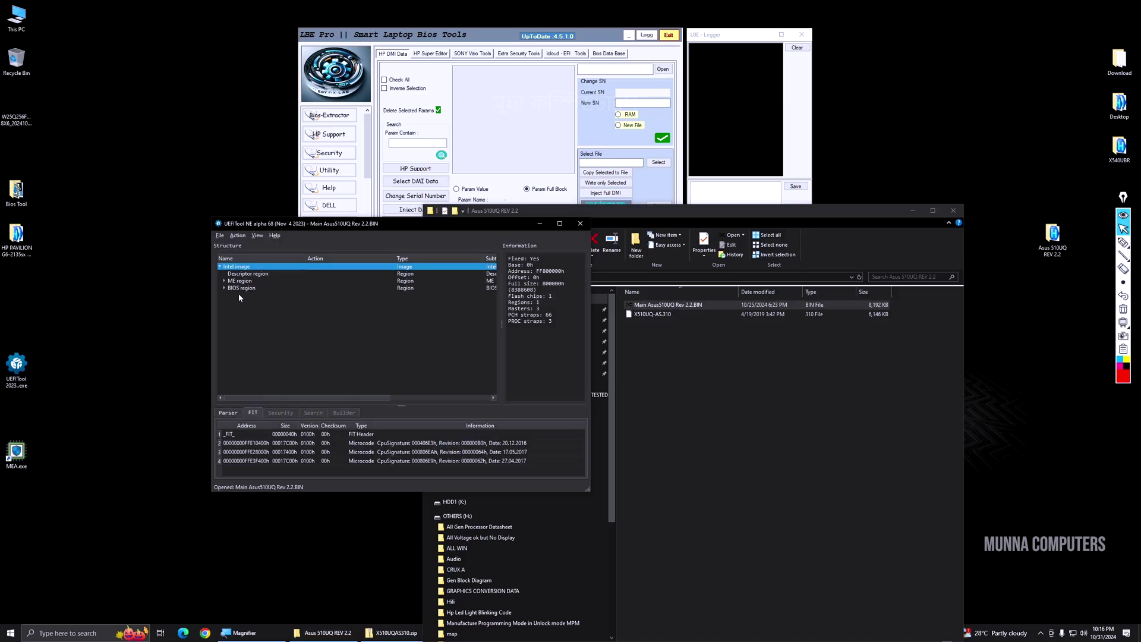
click(235, 289)
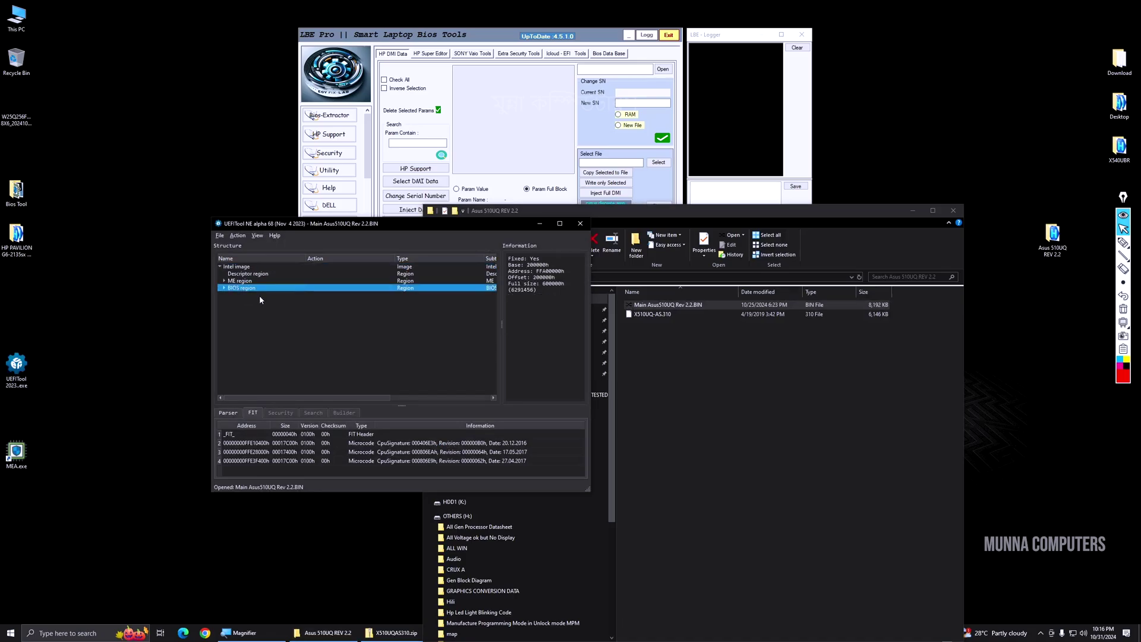
Mark the BIOS region and its information in red pen, close the UEFITool window, and clear the markings
click(1123, 243)
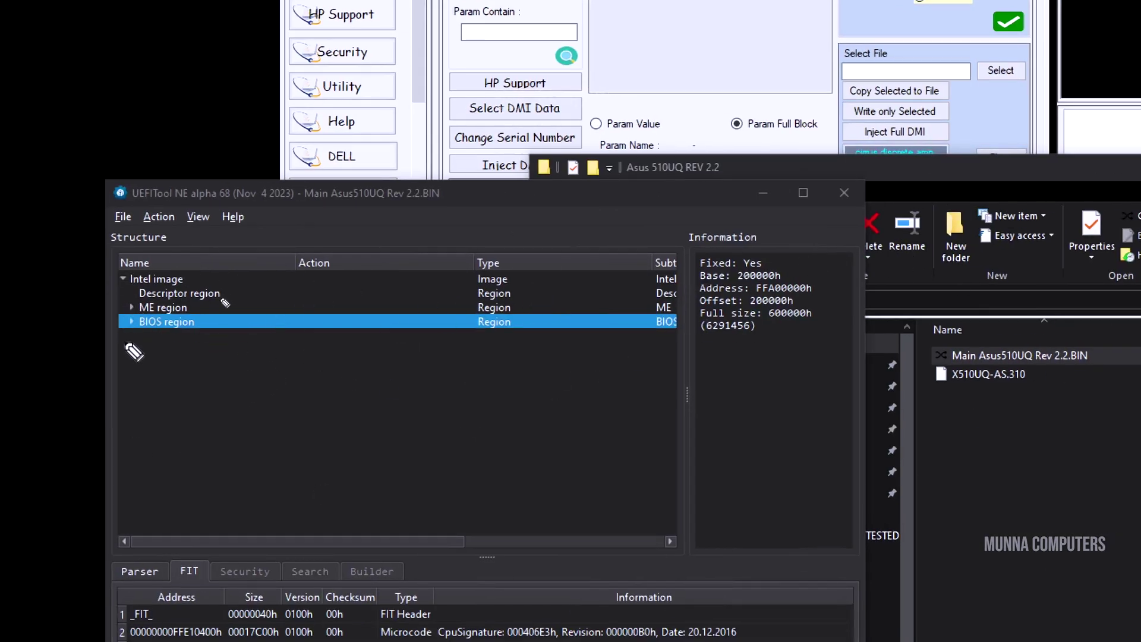
drag(123, 343, 235, 348)
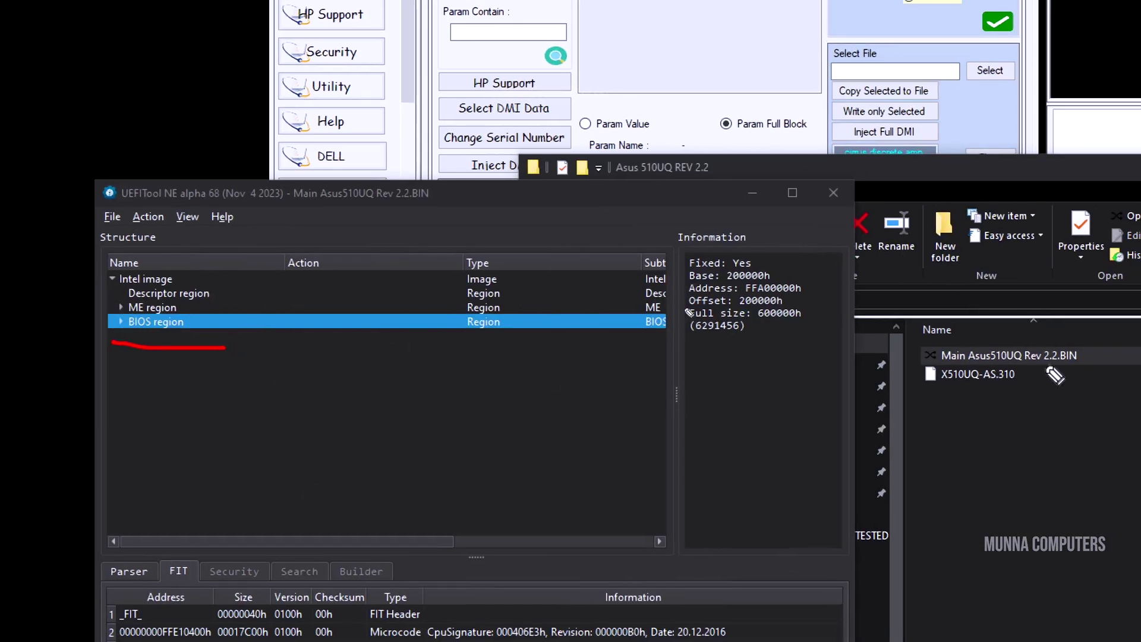
drag(686, 341, 799, 342)
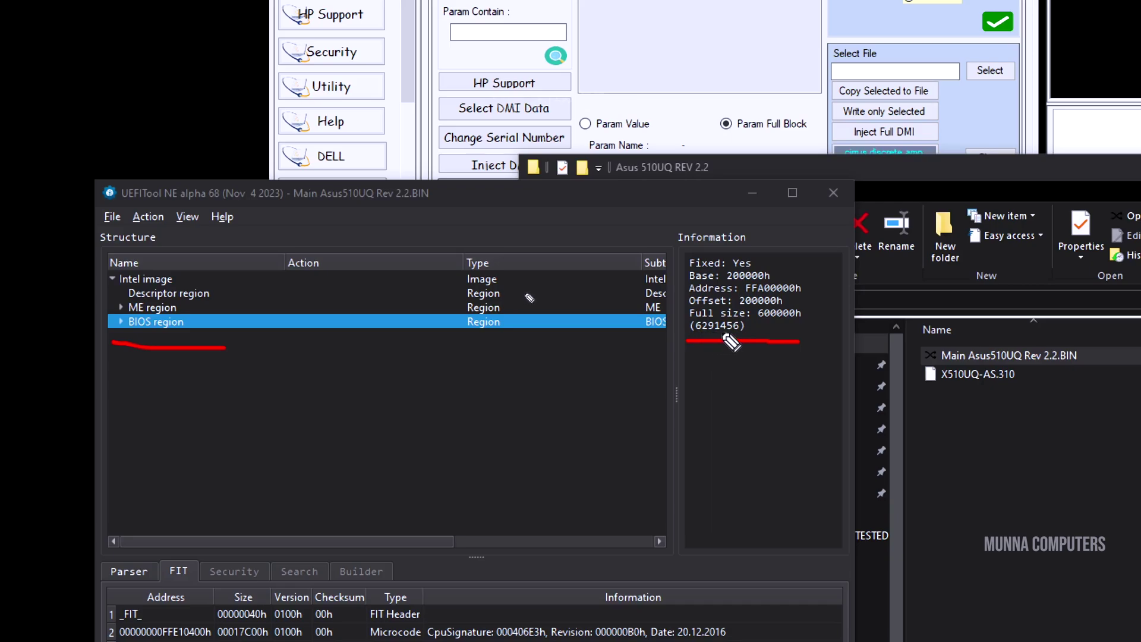
mouse_move(684, 306)
mouse_down()
mouse_move(698, 354)
mouse_move(805, 362)
mouse_move(843, 269)
mouse_move(702, 242)
mouse_move(686, 297)
mouse_move(694, 364)
mouse_up()
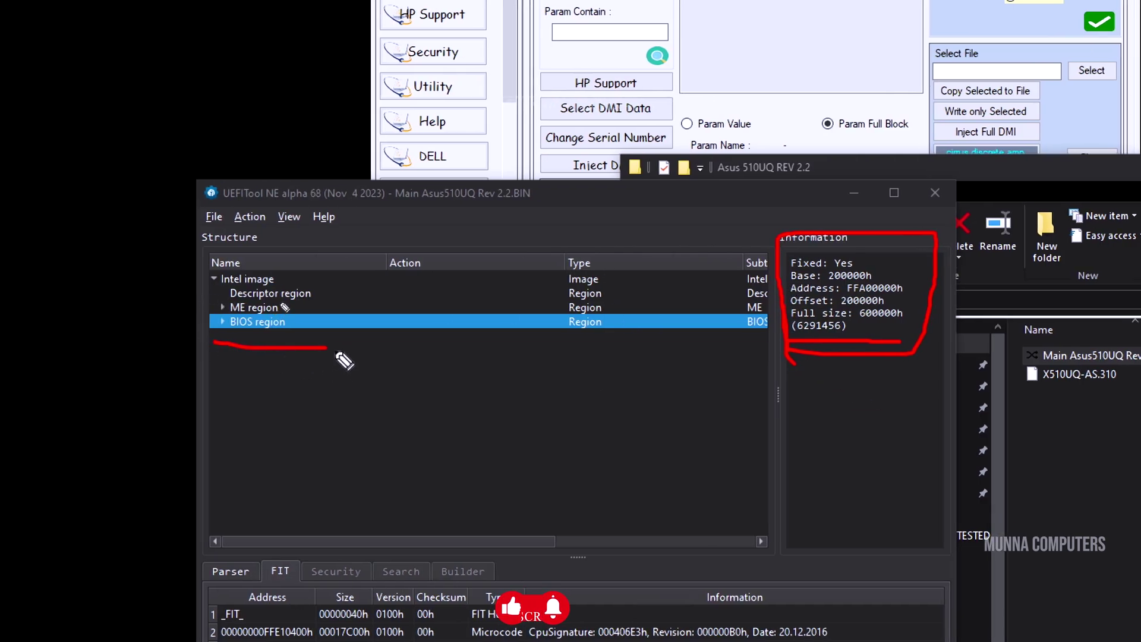
mouse_move(343, 360)
mouse_down()
mouse_move(348, 252)
mouse_move(172, 222)
mouse_move(190, 356)
mouse_move(258, 355)
mouse_move(351, 325)
mouse_move(807, 344)
mouse_up()
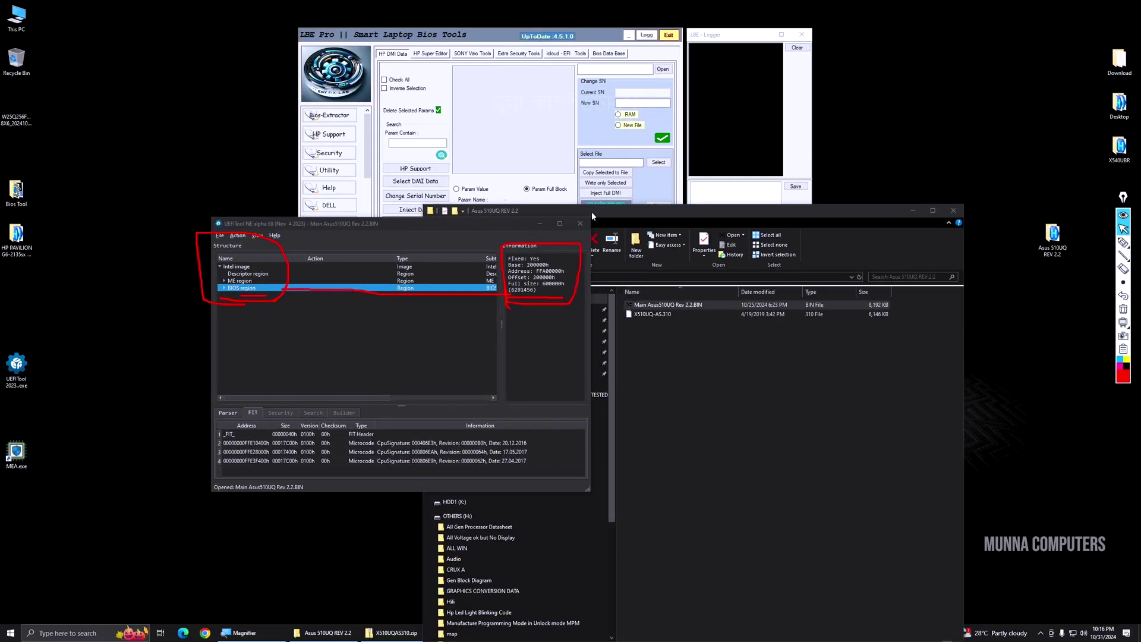
click(580, 223)
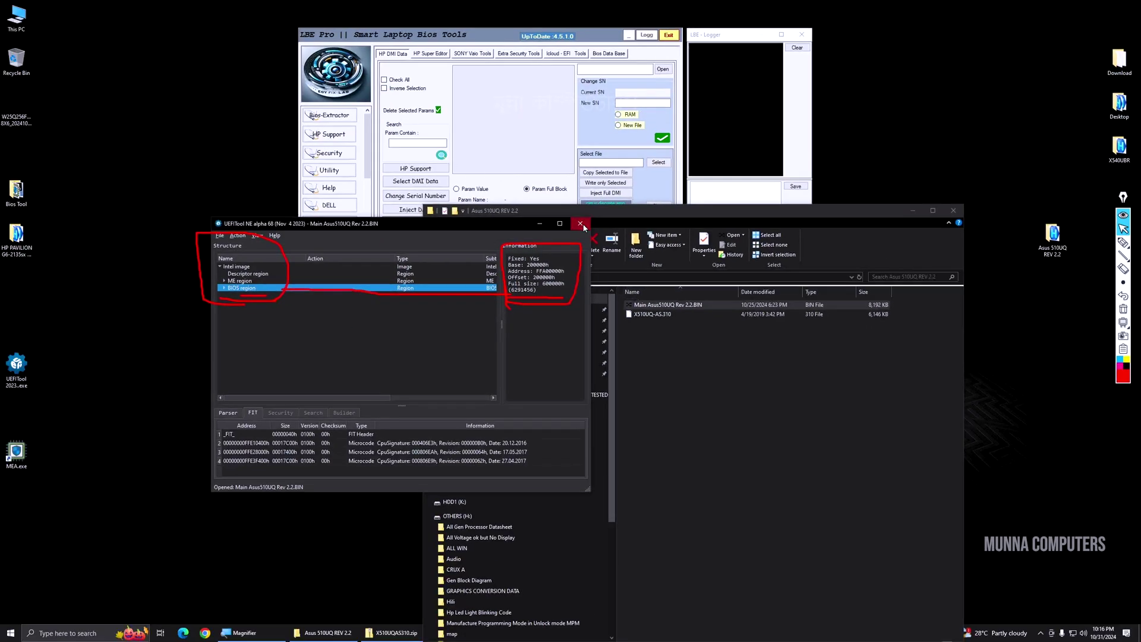
click(673, 366)
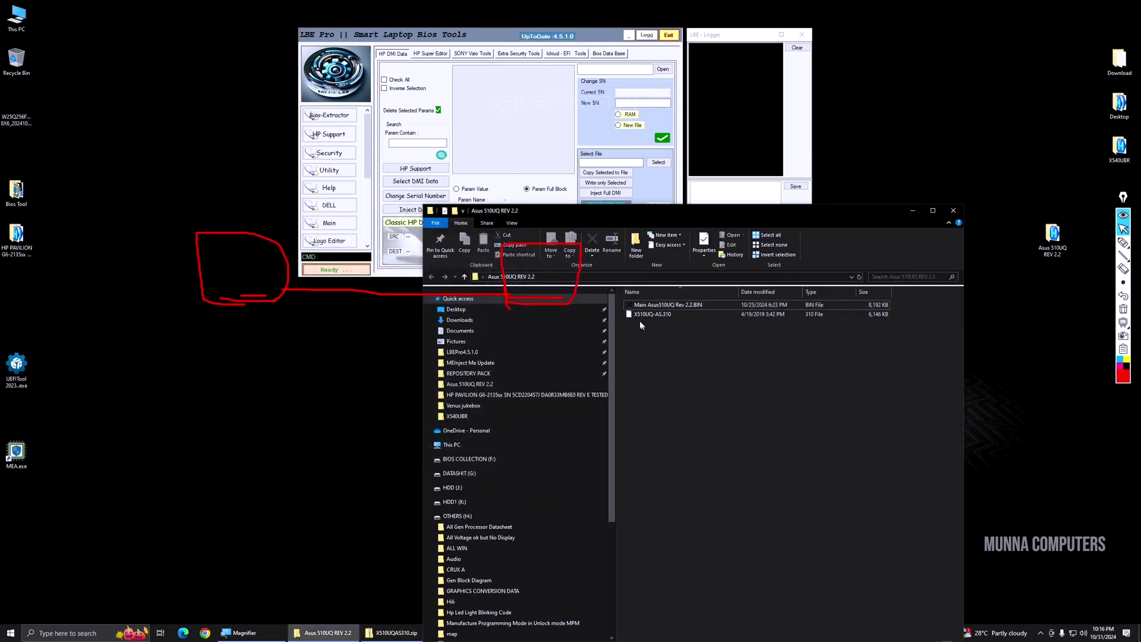
click(1123, 308)
Open X510UQ-AS.310 and Main Asus510UQ Rev 2.2.BIN in two side-by-side UEFITool windows, selecting the UEFI image and expanding the Intel image
drag(661, 320, 16, 363)
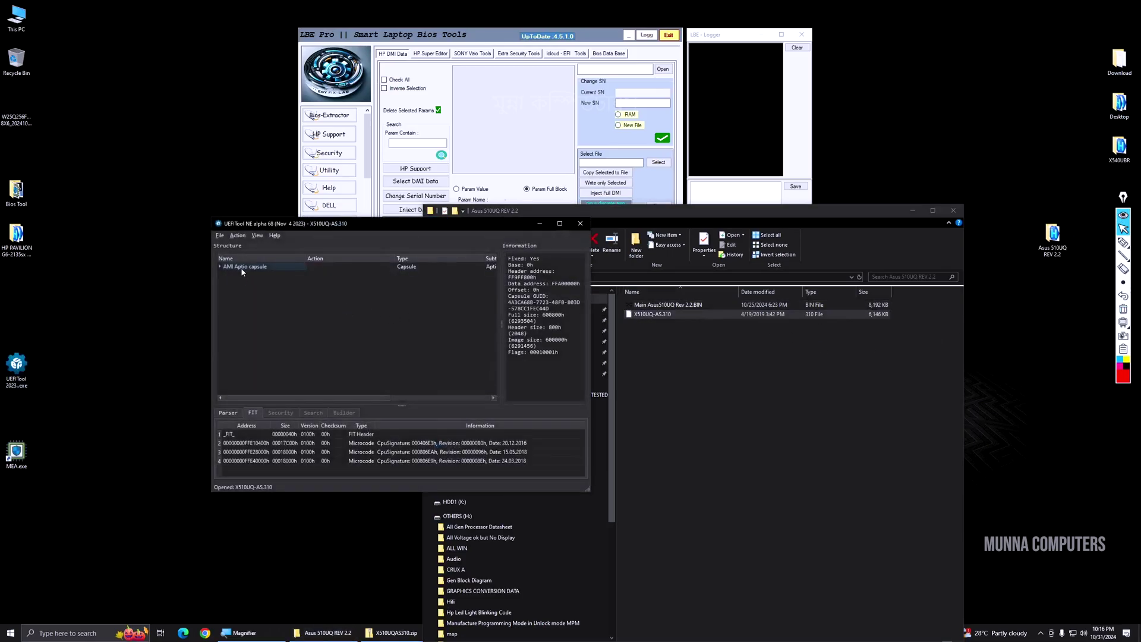
double_click(241, 271)
click(245, 275)
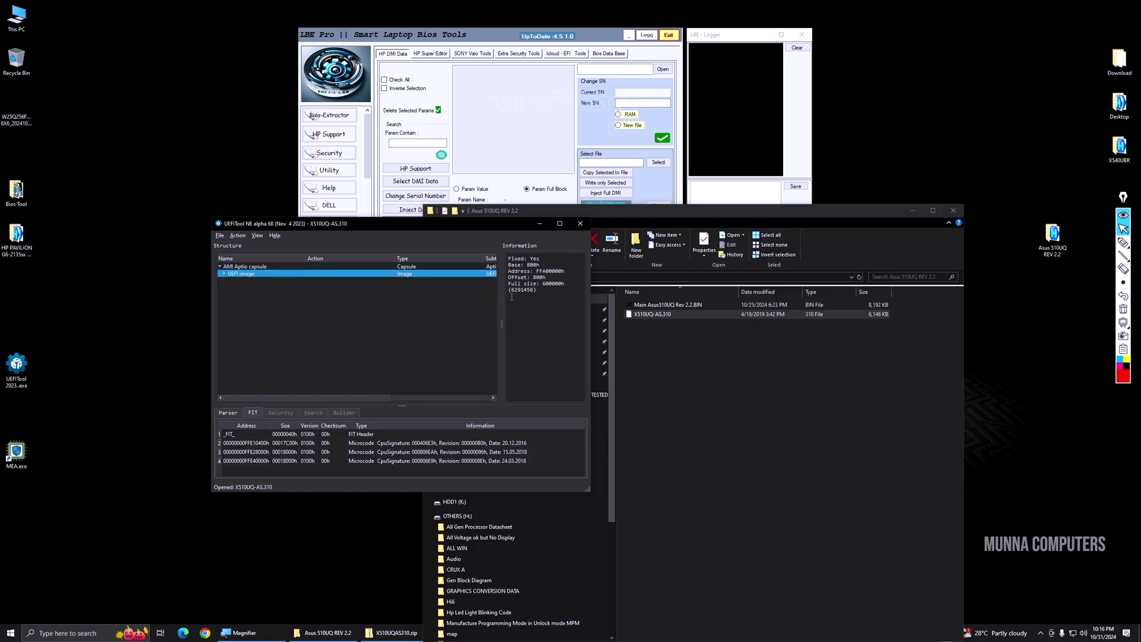
drag(665, 304, 28, 373)
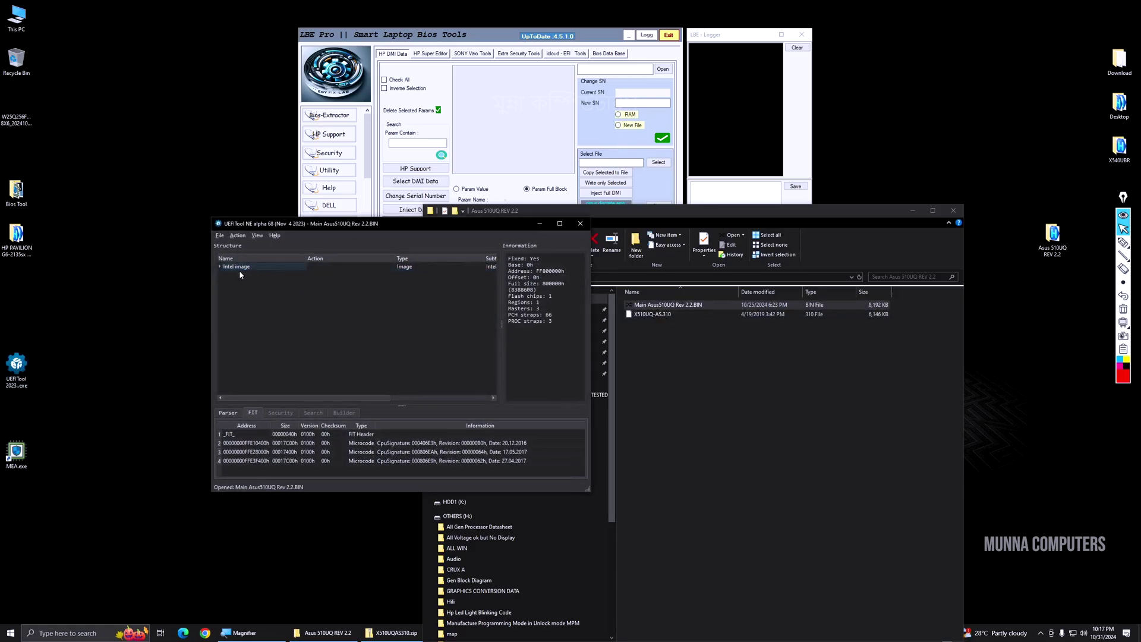
double_click(239, 269)
drag(312, 224, 758, 227)
Underline the UEFI image of X510UQ-AS.310 and its full size in red pen
click(1123, 242)
drag(236, 284, 414, 289)
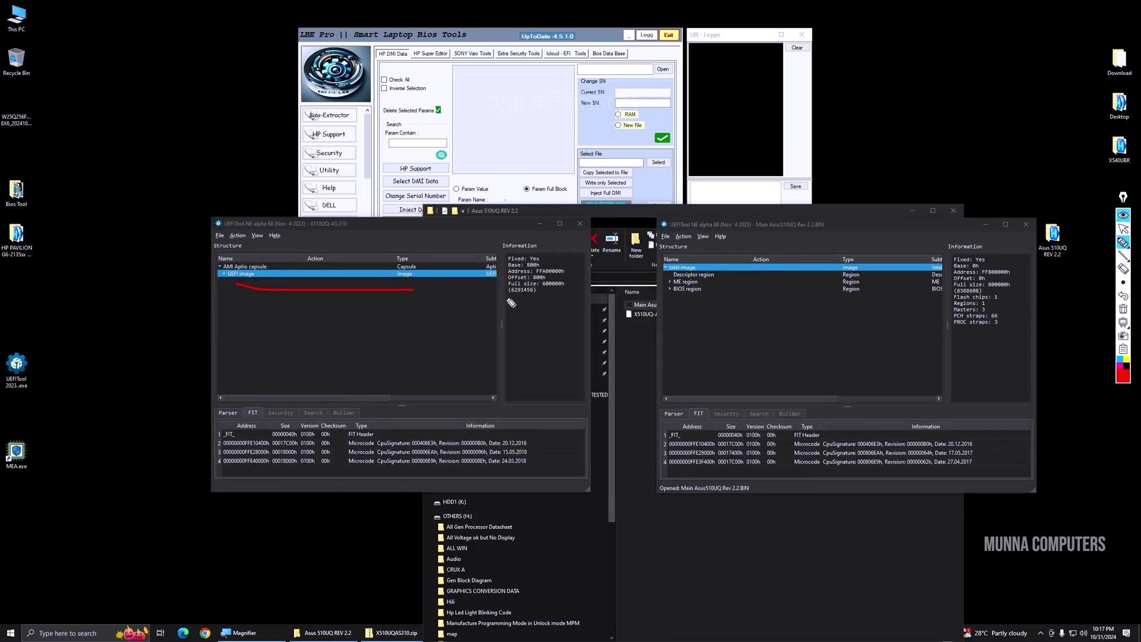
drag(507, 298, 530, 298)
Expand the Rev 2.2 dump's BIOS region and circle its information in red to compare sizes, clearing all markings at the end
click(1123, 229)
double_click(677, 290)
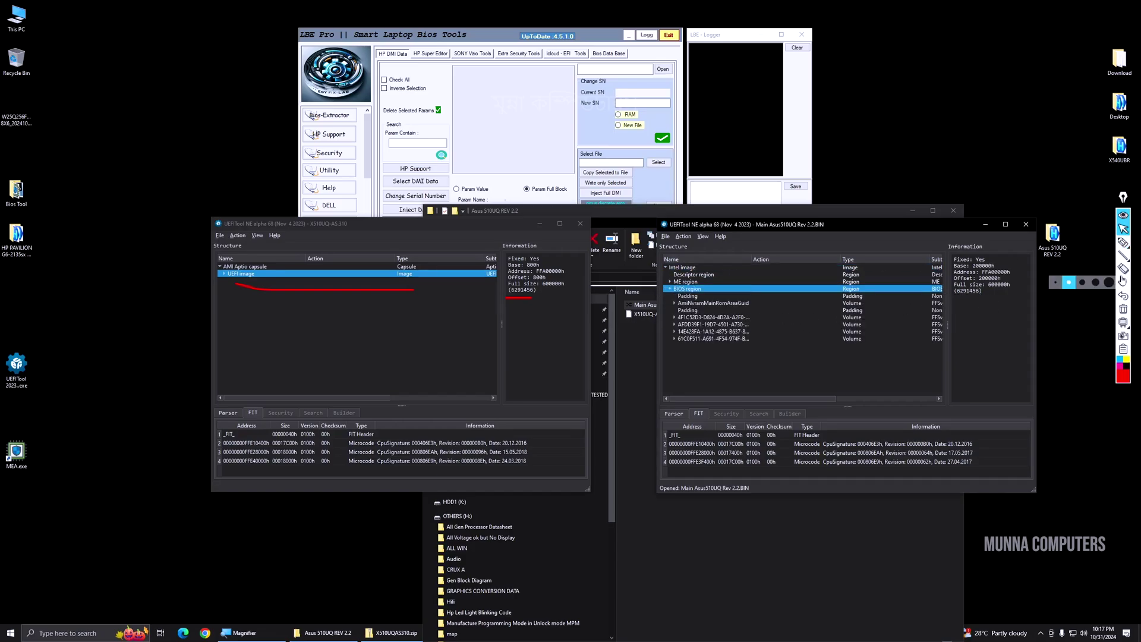
click(1123, 269)
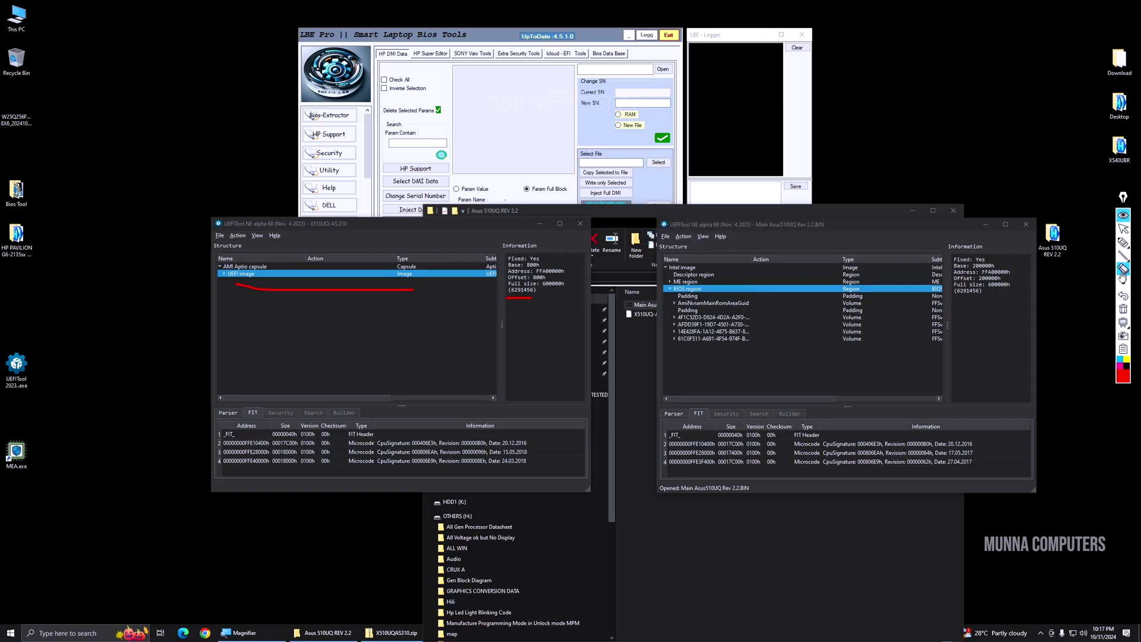
click(1123, 242)
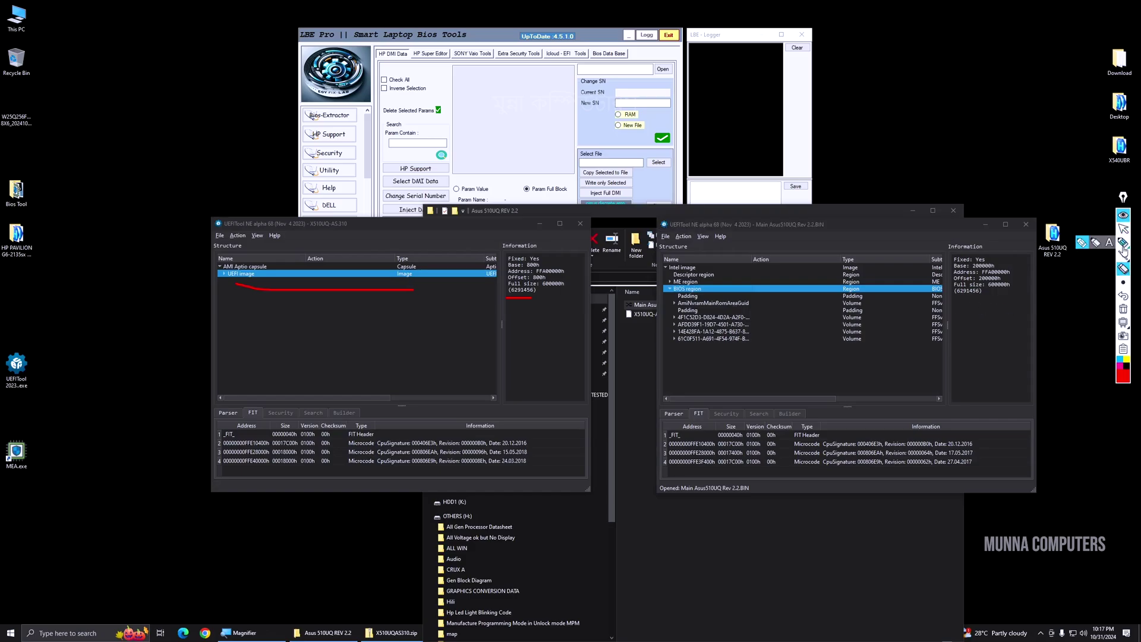
mouse_move(952, 297)
mouse_down()
mouse_move(982, 299)
mouse_move(1001, 279)
mouse_move(940, 256)
mouse_move(947, 298)
mouse_up()
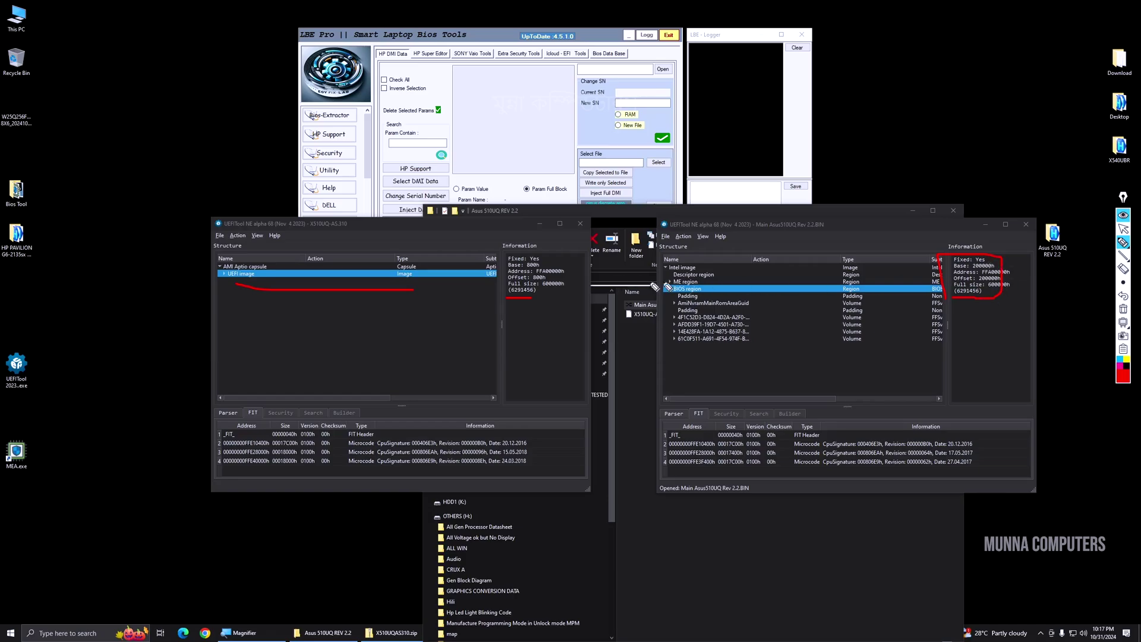
click(1123, 309)
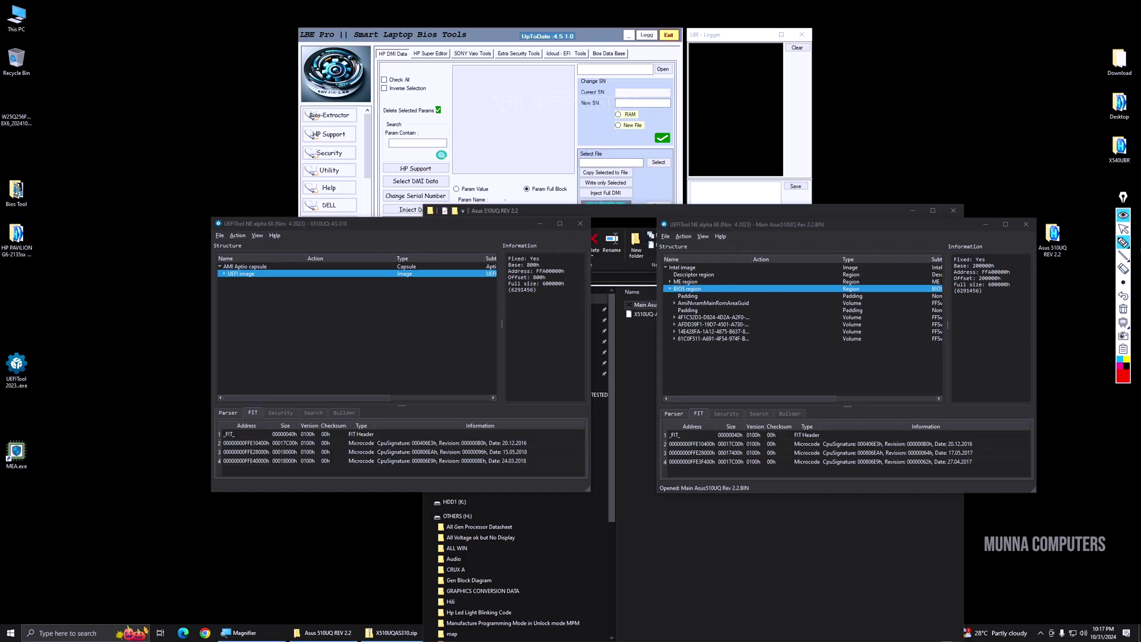
click(1123, 228)
Minimize both UEFITool windows and the Asus 510UQ REV 2.2 folder window
click(540, 224)
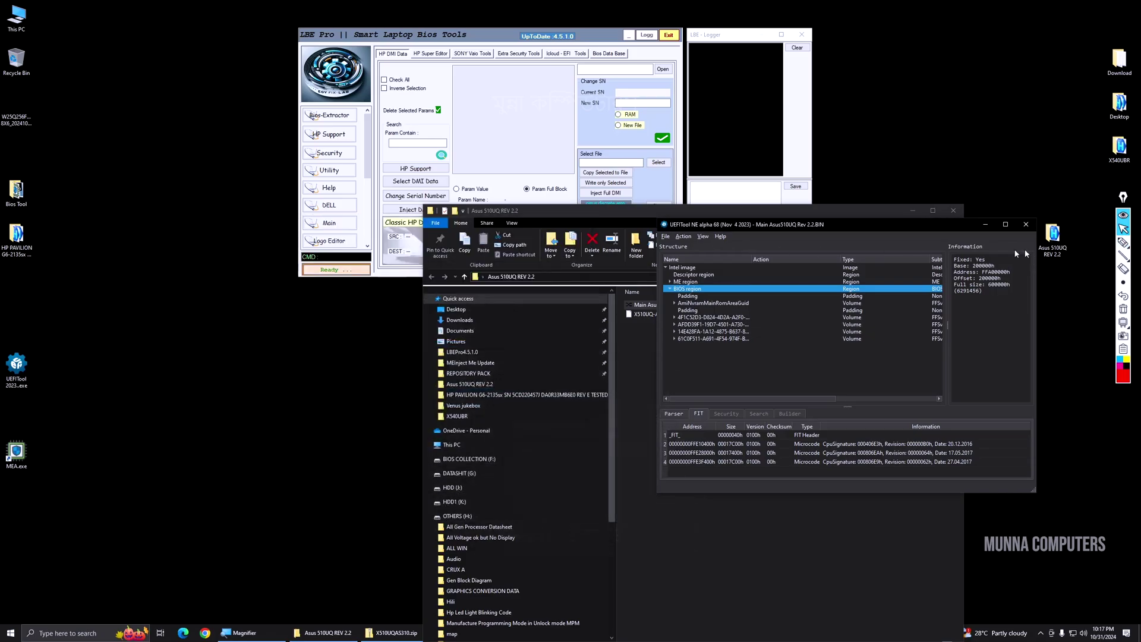
click(986, 224)
click(913, 210)
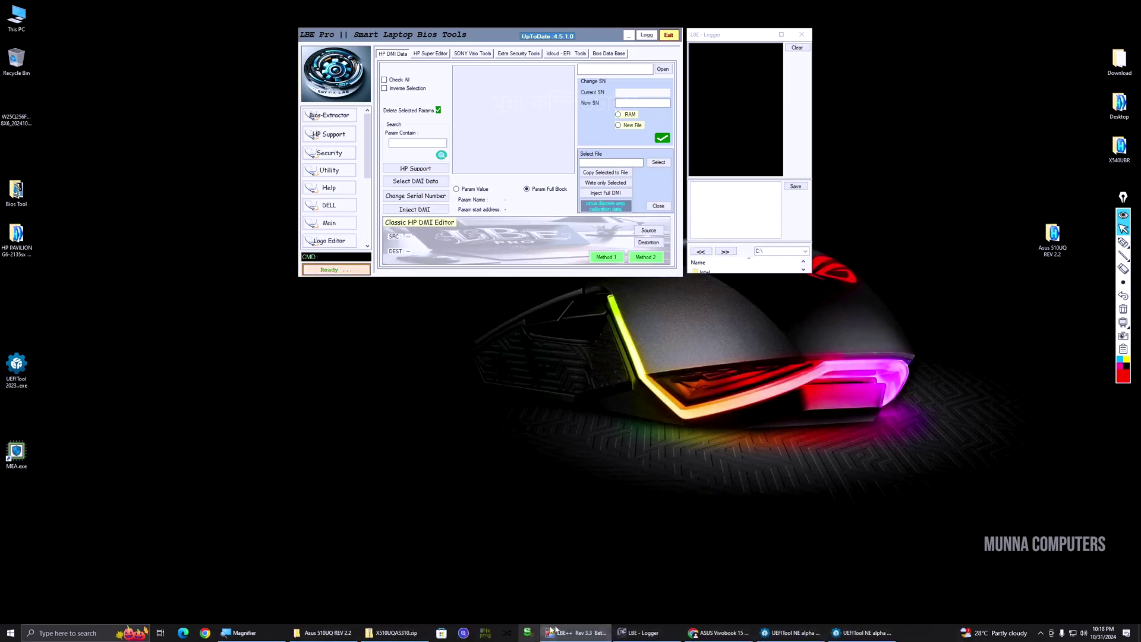
View the ASUS Vivobook 15 X510UQ BIOS & Firmware support page in Chrome, then minimize it
click(719, 632)
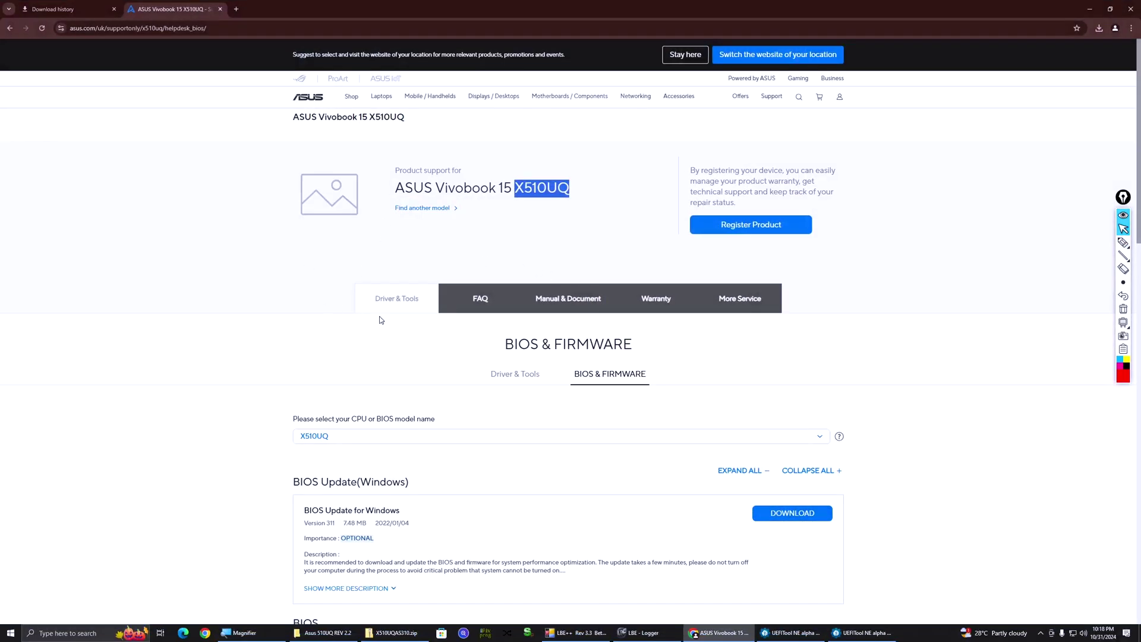
mouse_move(381, 97)
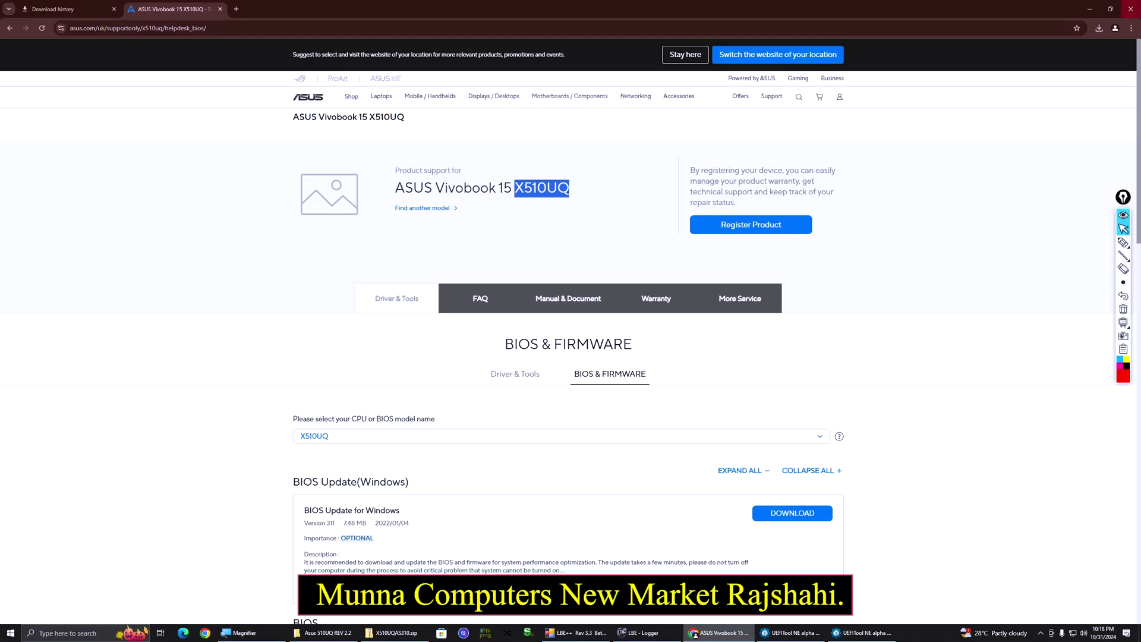
click(1090, 9)
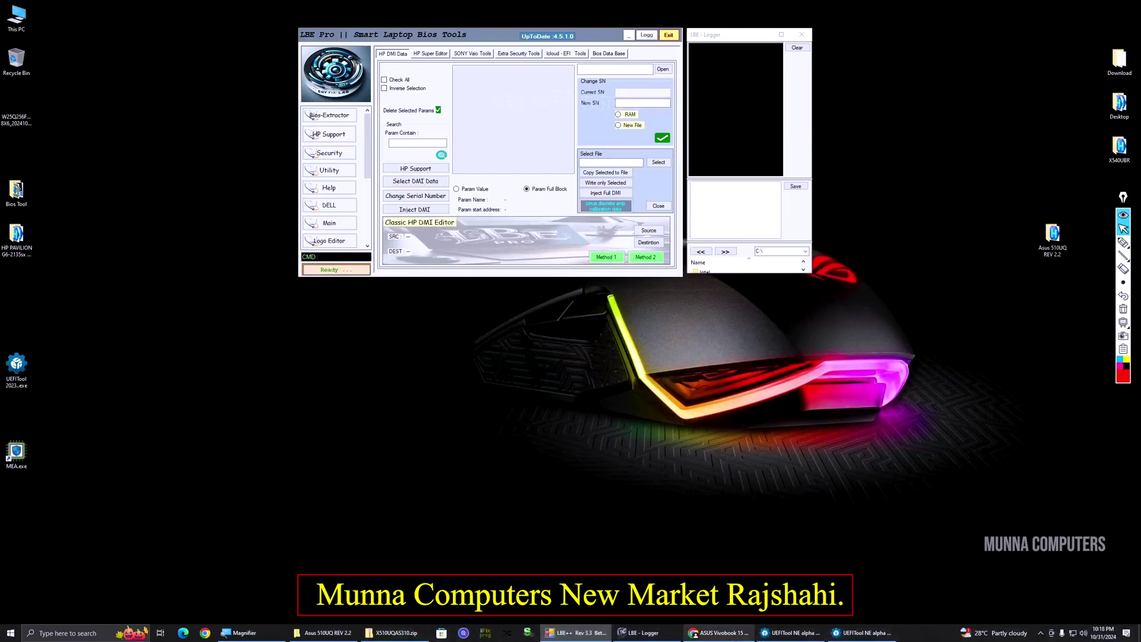
Extract the UEFI image of X510UQ-AS.310 as is in UEFITool, saving it as Image_UEFI_UEFI_image.rom in the Asus 510UQ REV 2.2 folder
mouse_move(790, 633)
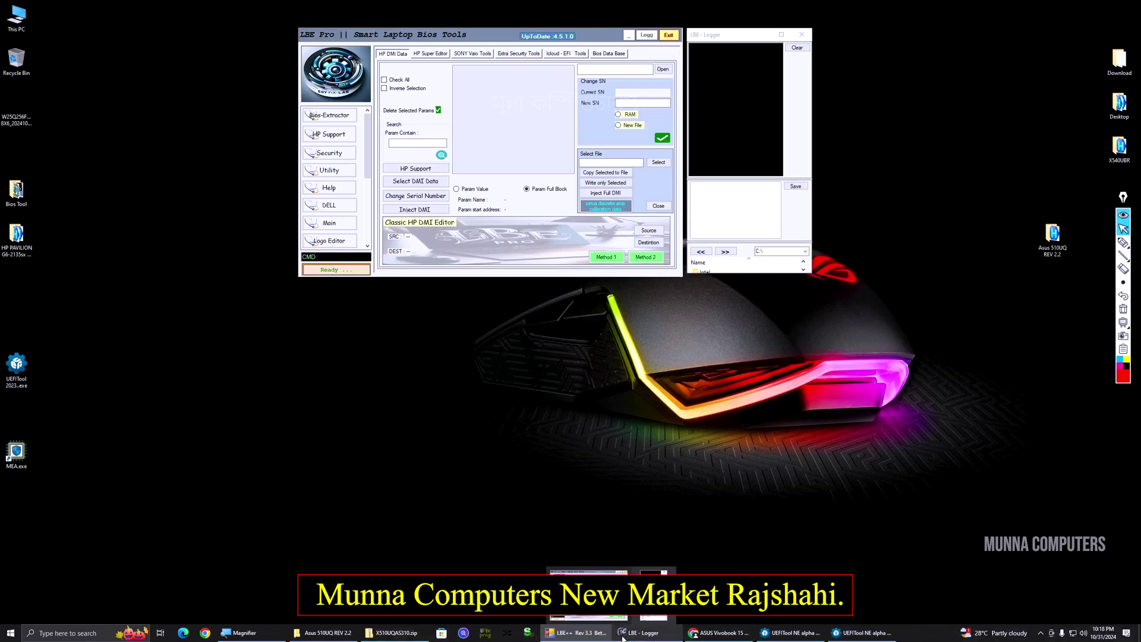
click(410, 634)
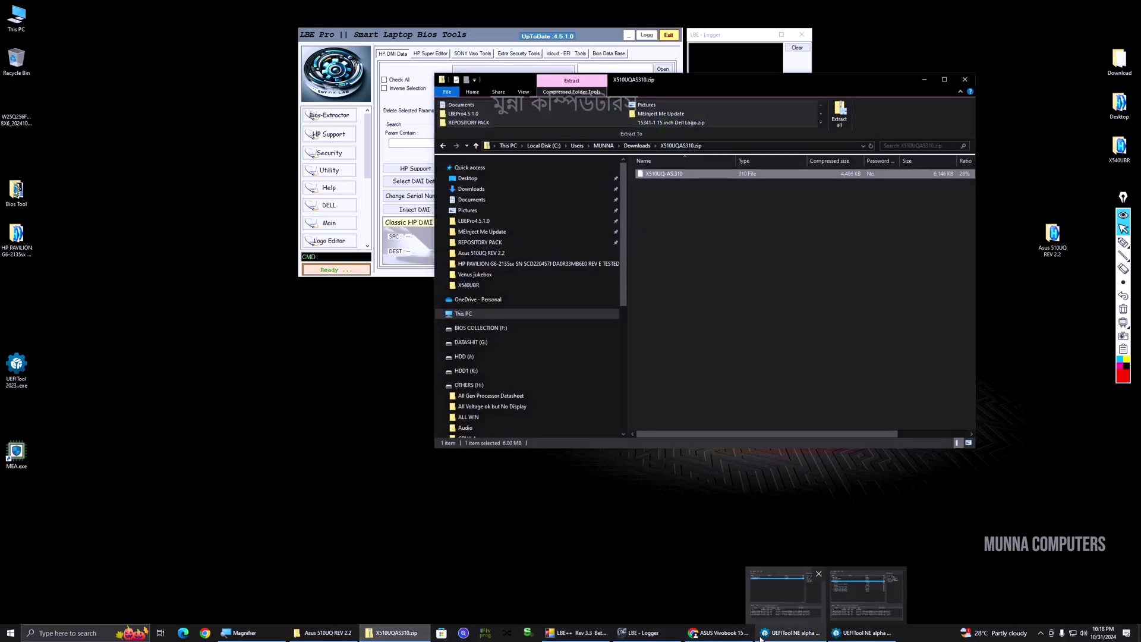
click(824, 636)
click(863, 633)
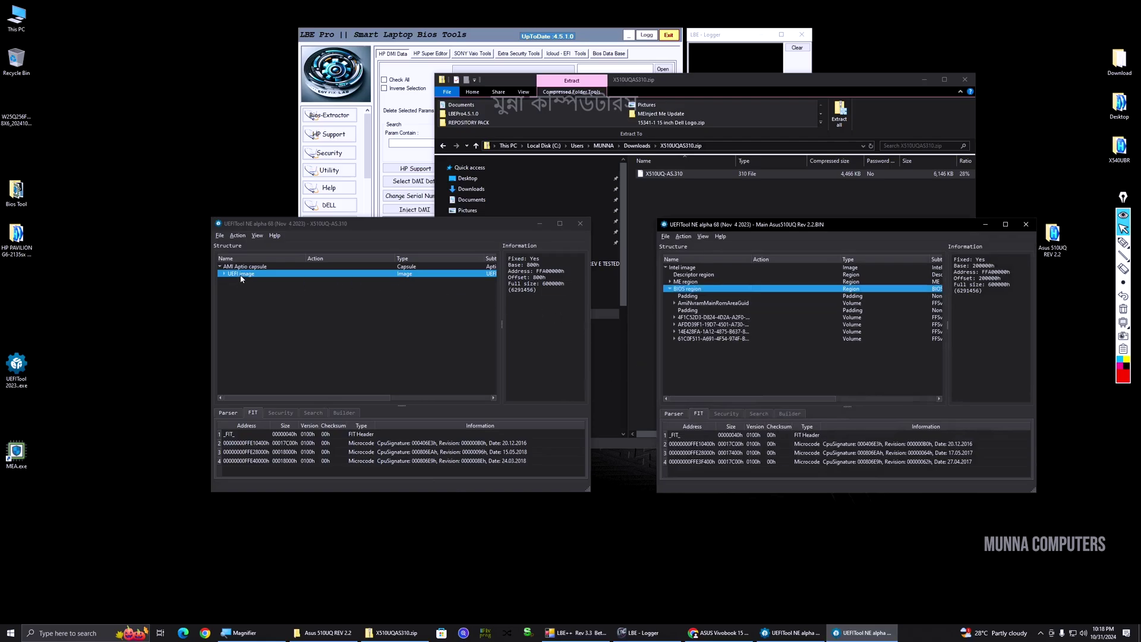
drag(299, 229, 625, 299)
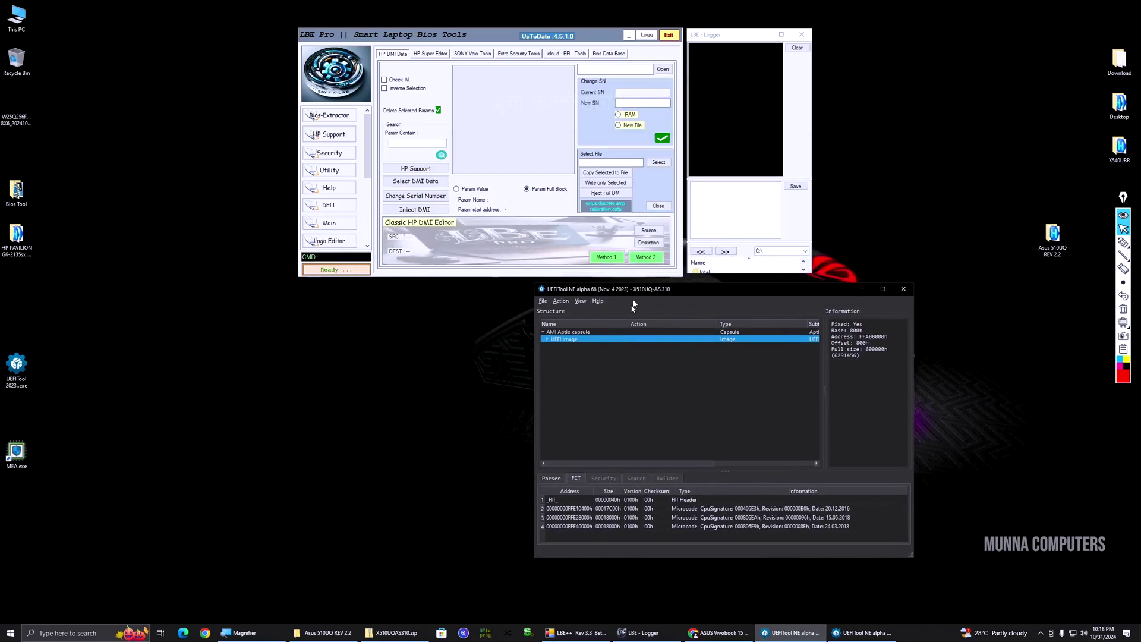
right_click(569, 342)
click(589, 364)
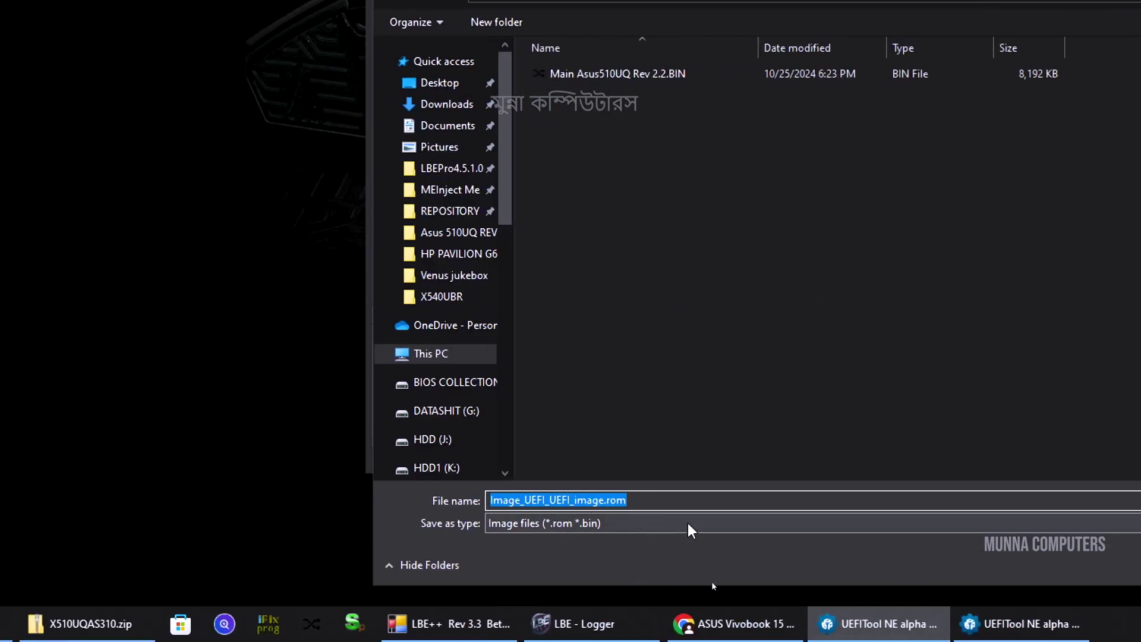
click(1113, 562)
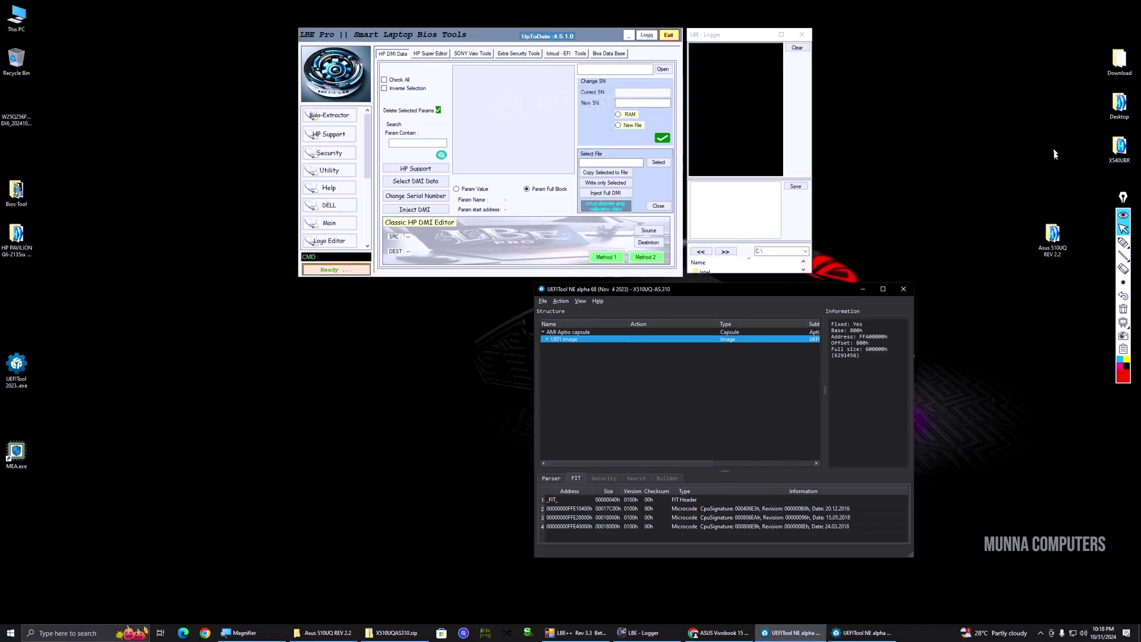
Open the Asus 510UQ REV 2.2 folder and examine the extracted Image_UEFI_UEFI_image.rom beside Main Asus510UQ Rev 2.2.BIN
click(1056, 231)
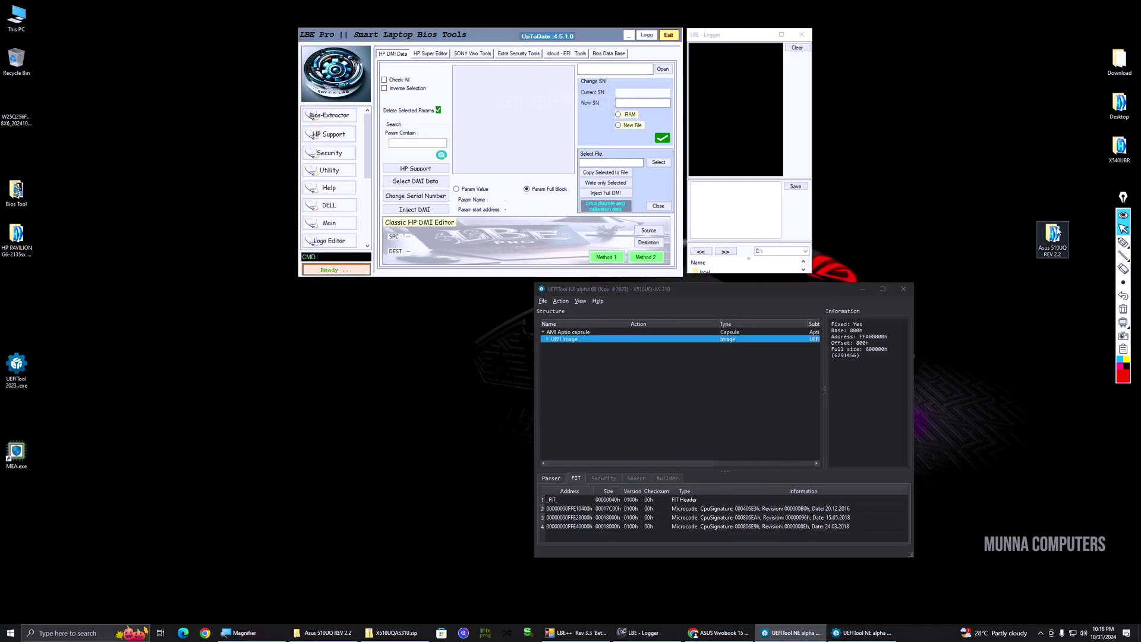
double_click(1057, 231)
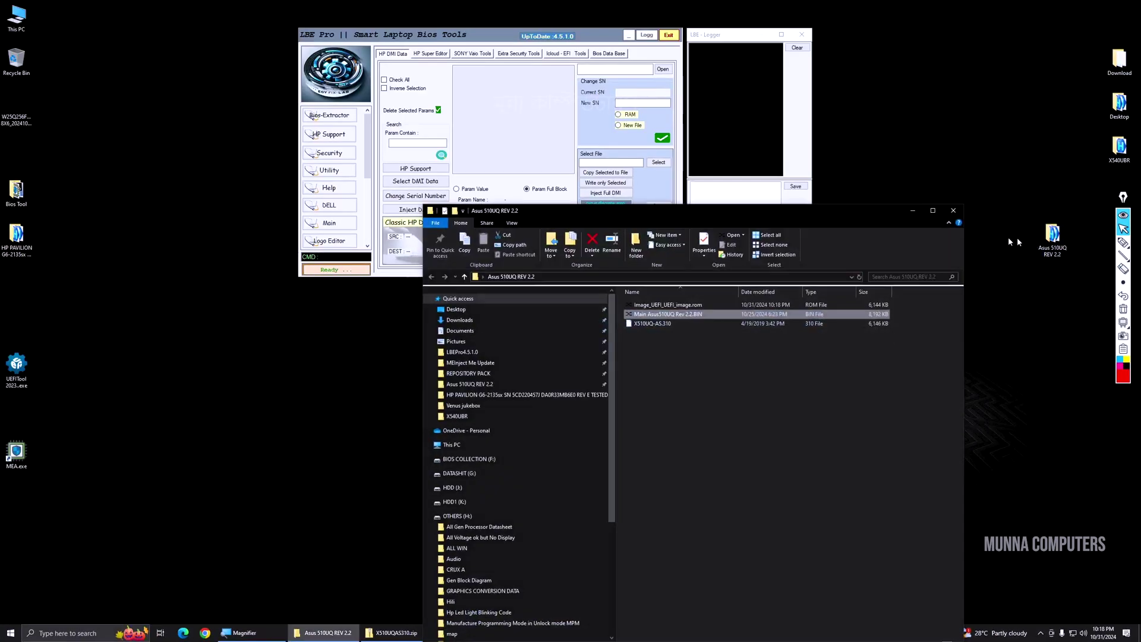
click(683, 307)
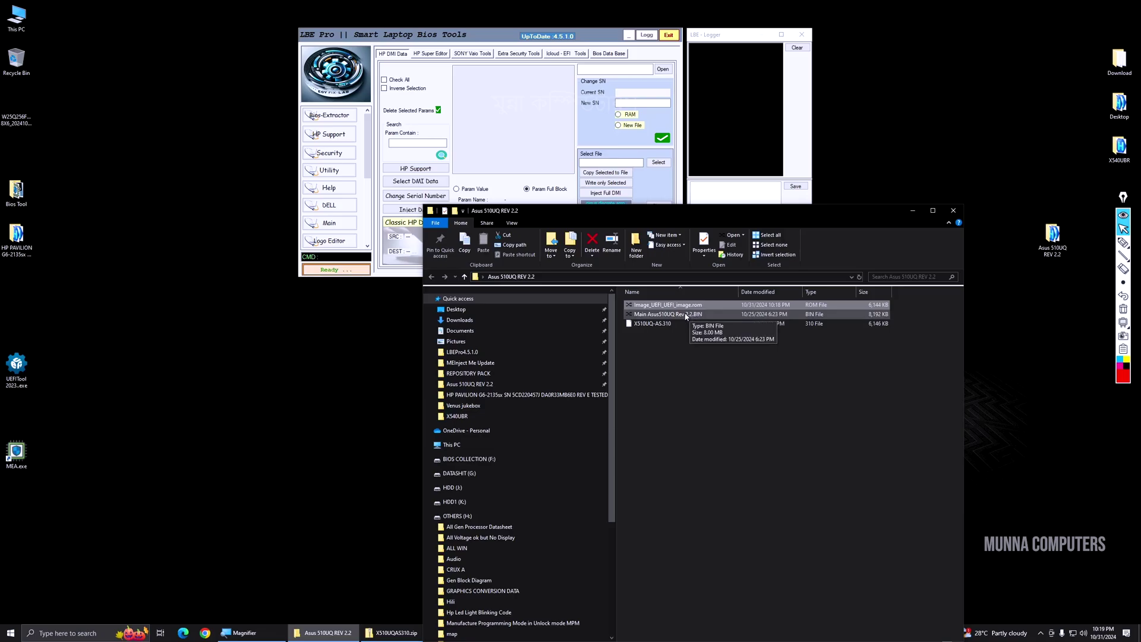
drag(487, 39, 479, 44)
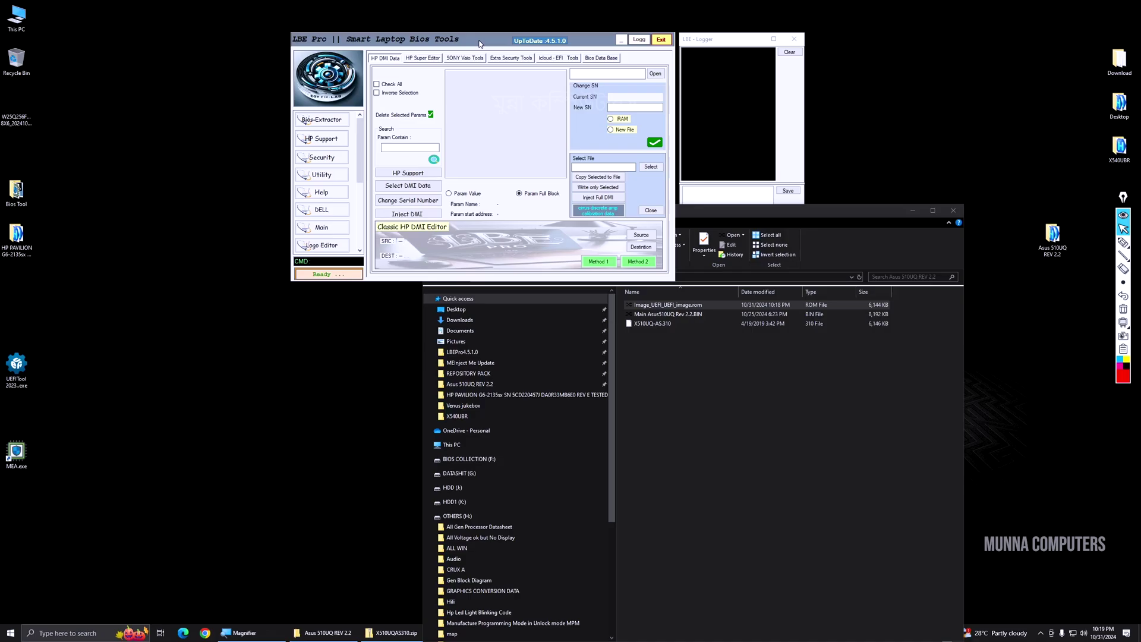
click(725, 413)
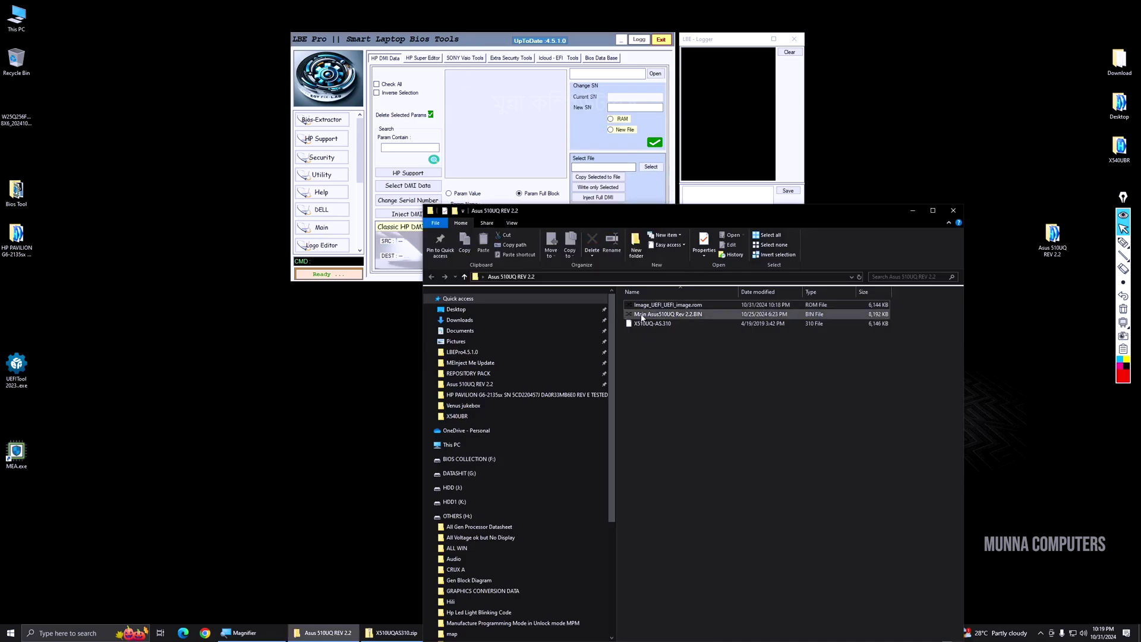
click(687, 315)
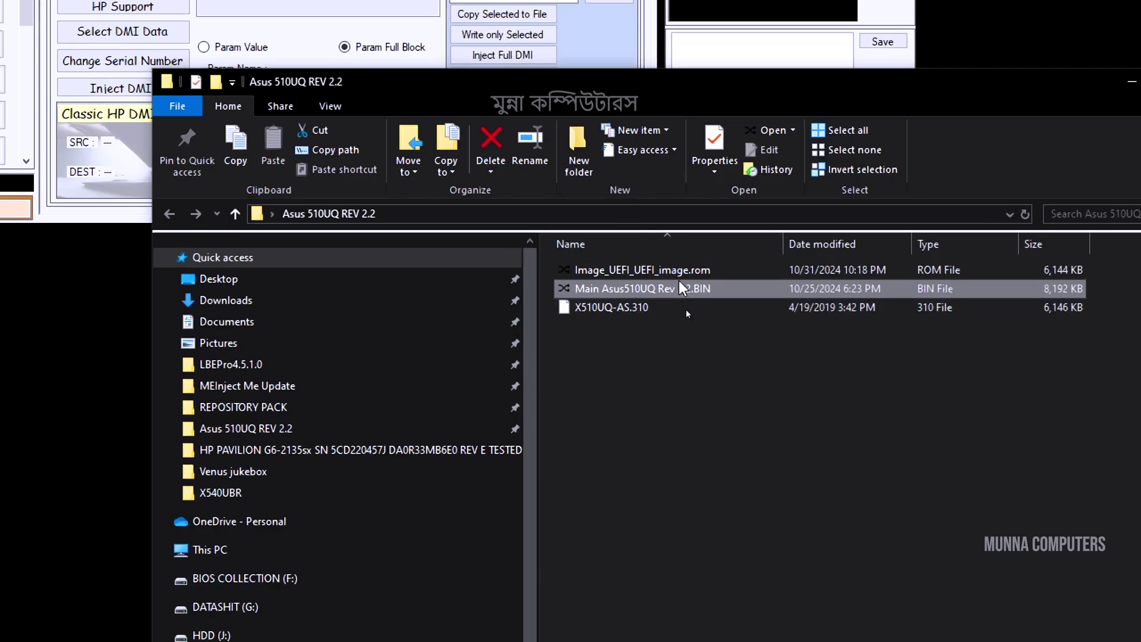
click(678, 268)
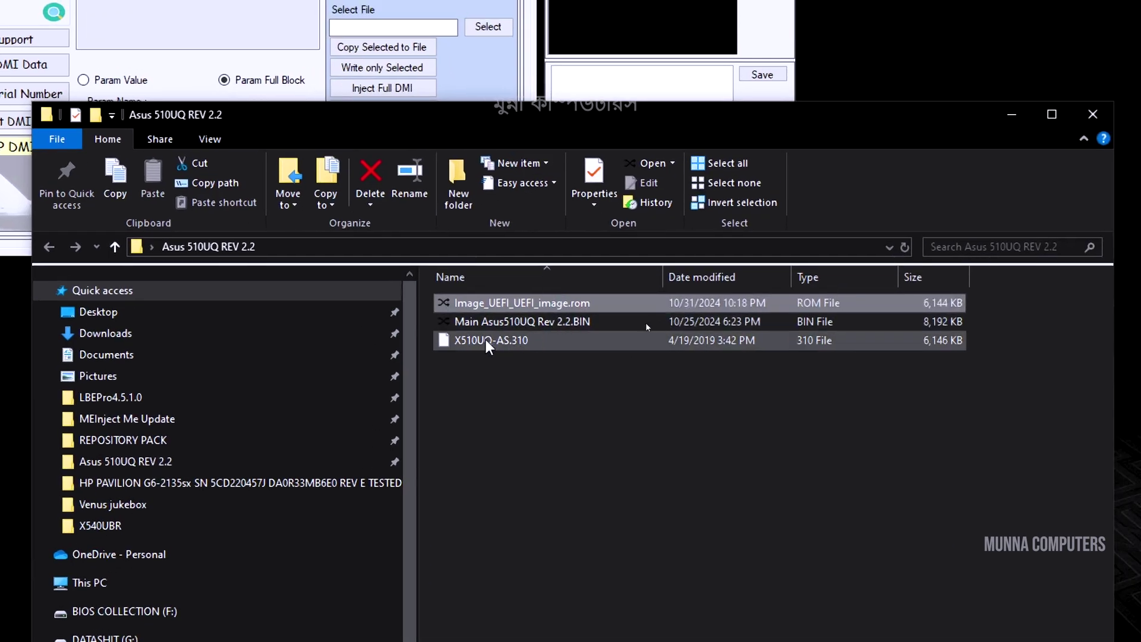
click(793, 372)
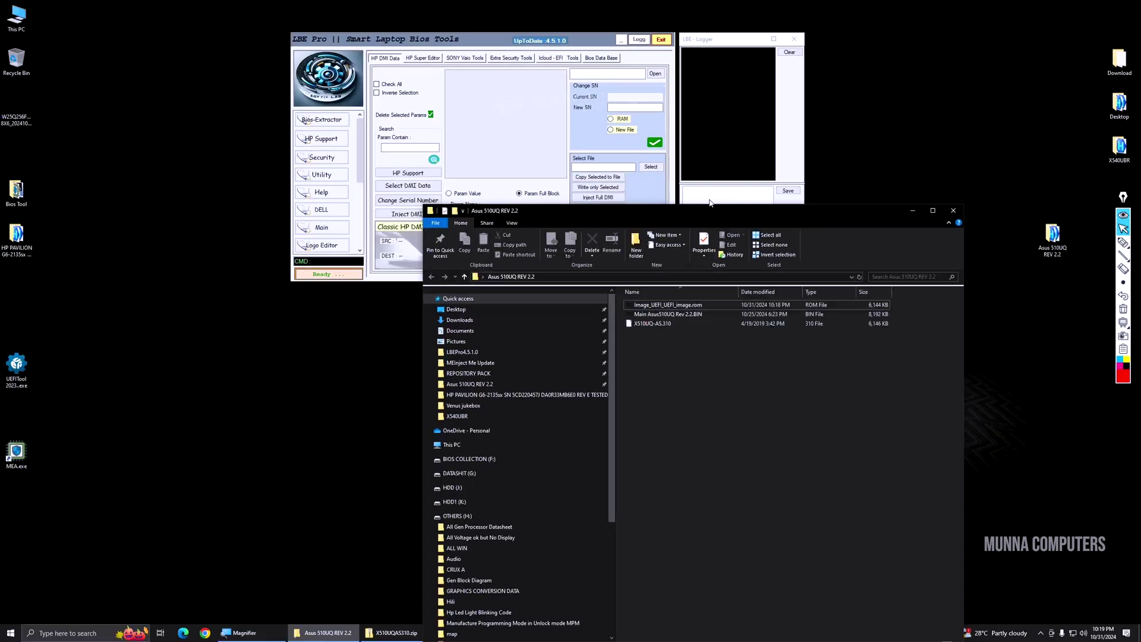
Try to replace the BIOS region of Main Asus510UQ Rev 2.2.BIN in UEFITool NE alpha 68, and close that window
double_click(16, 367)
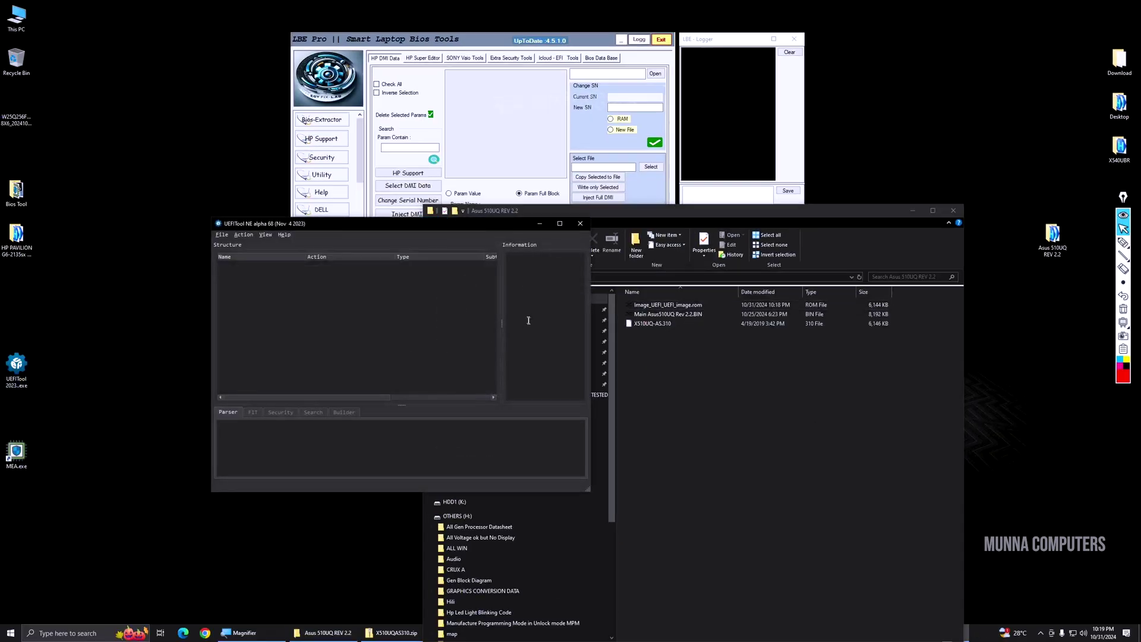
drag(666, 314, 319, 342)
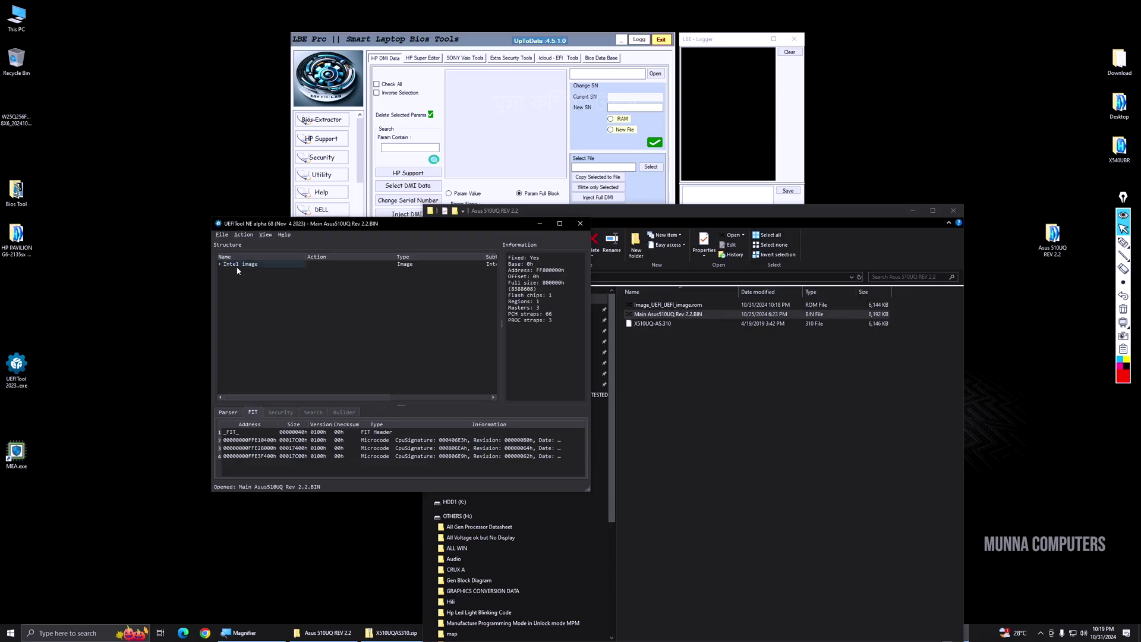
double_click(237, 266)
click(240, 284)
right_click(240, 283)
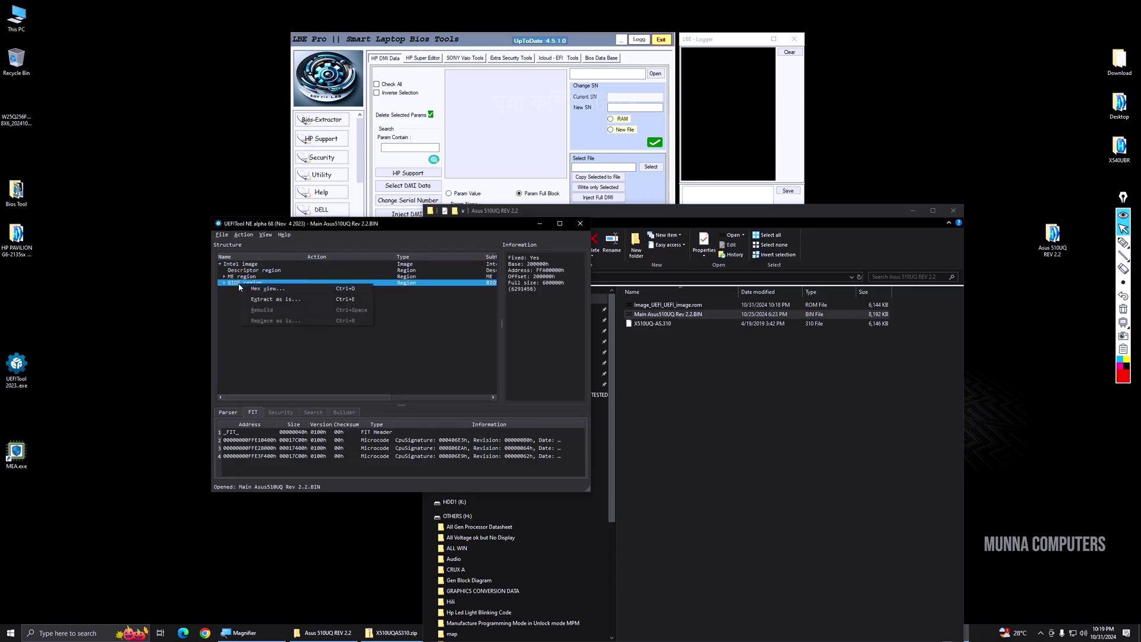
click(579, 225)
click(580, 226)
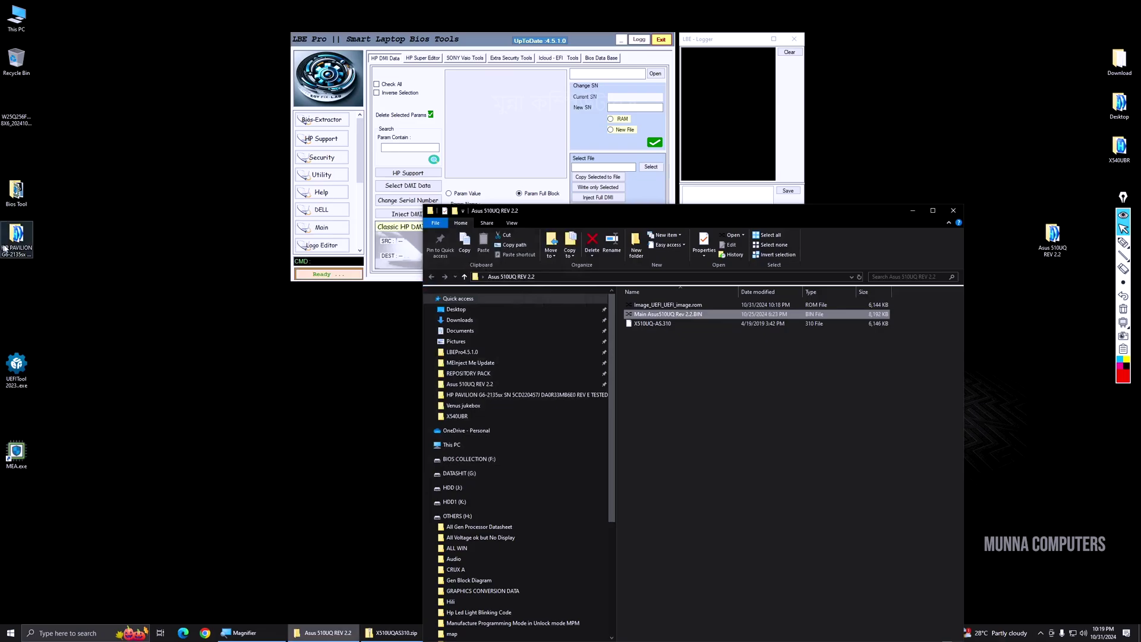
Launch UEFITool v 2.8.exe from the Bios Tool folder, load Main Asus510UQ Rev 2.2.BIN into it and expand the Intel image
double_click(17, 193)
double_click(720, 260)
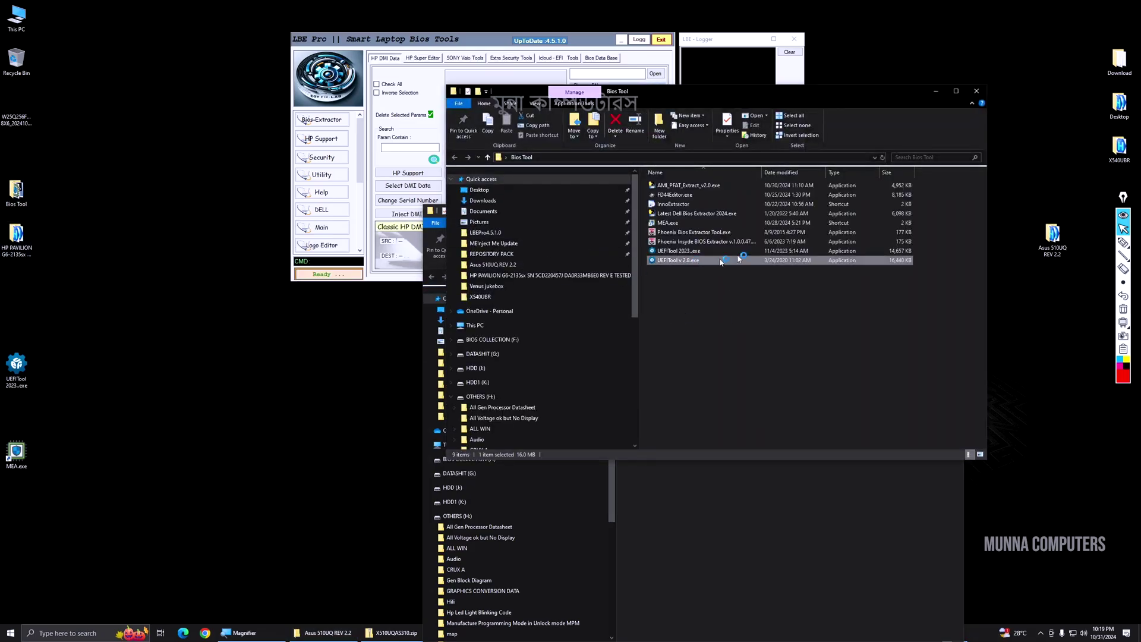
click(976, 91)
drag(731, 240, 277, 270)
drag(642, 315, 253, 326)
double_click(164, 302)
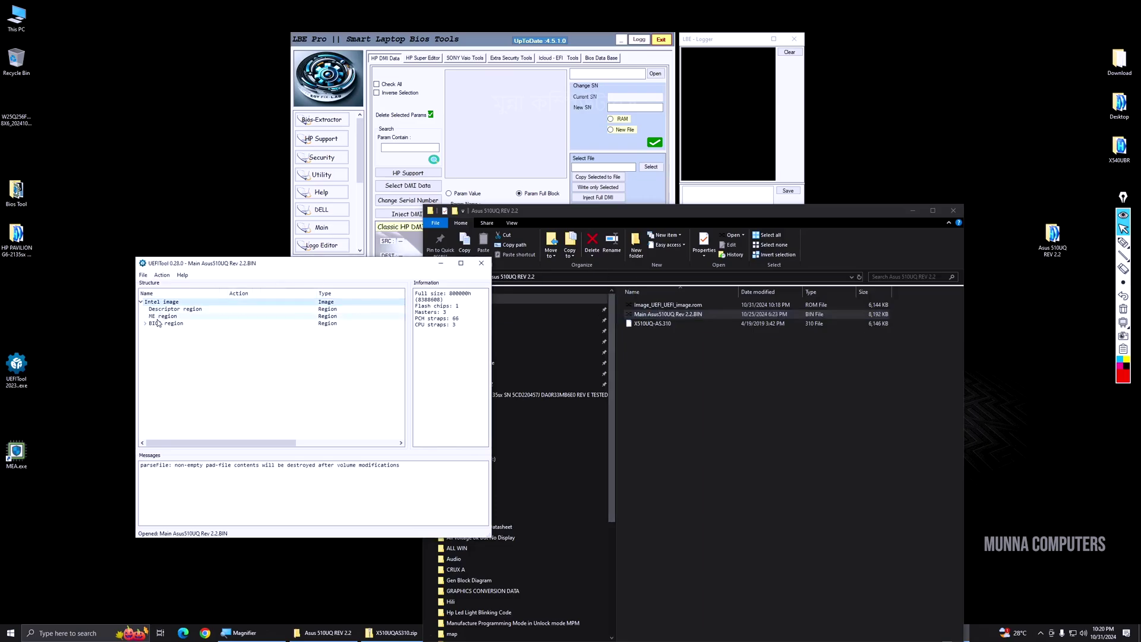
Replace the dump's BIOS region as is with Image_UEFI_UEFI_image.rom, showing all file types to find it, and inspect the region marked Remove
right_click(161, 324)
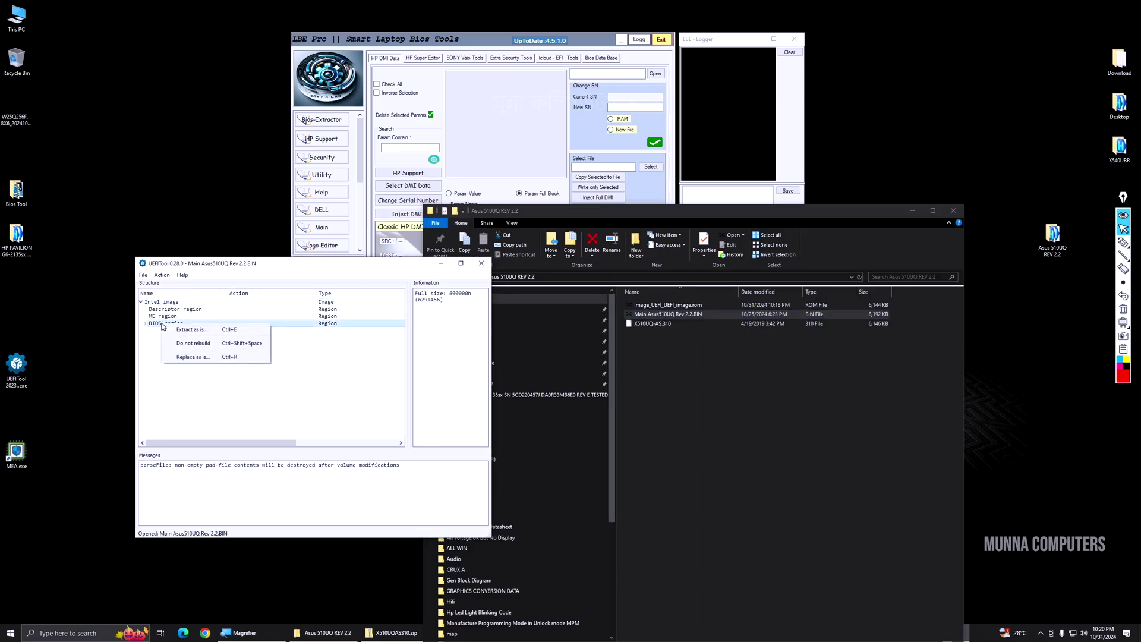
click(197, 362)
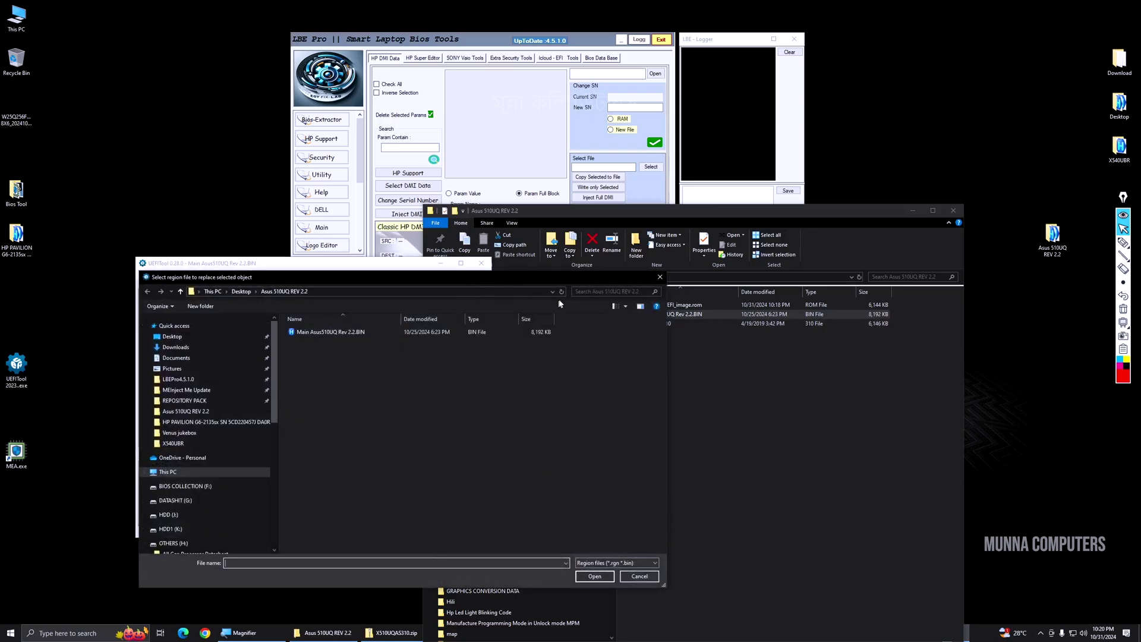
drag(561, 280, 440, 285)
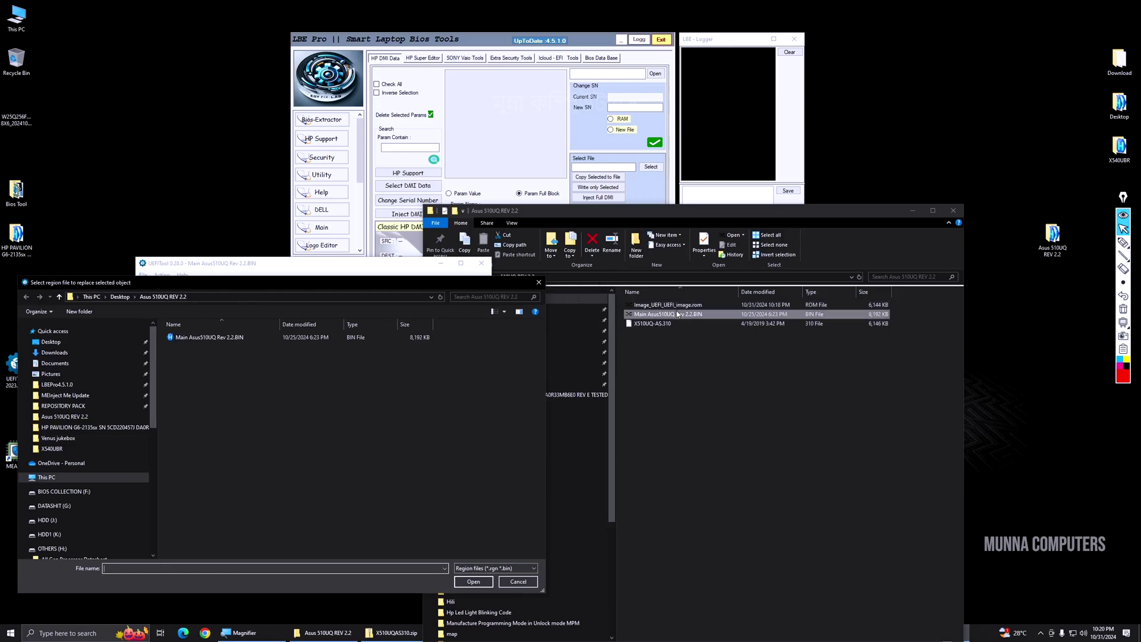
click(498, 570)
click(494, 588)
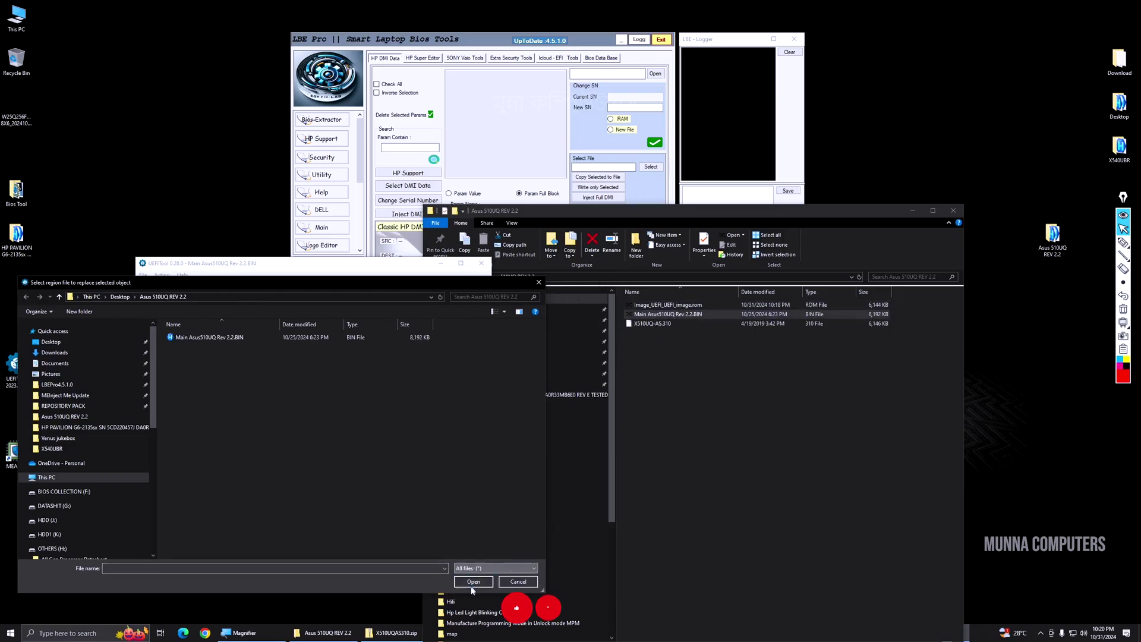
double_click(230, 337)
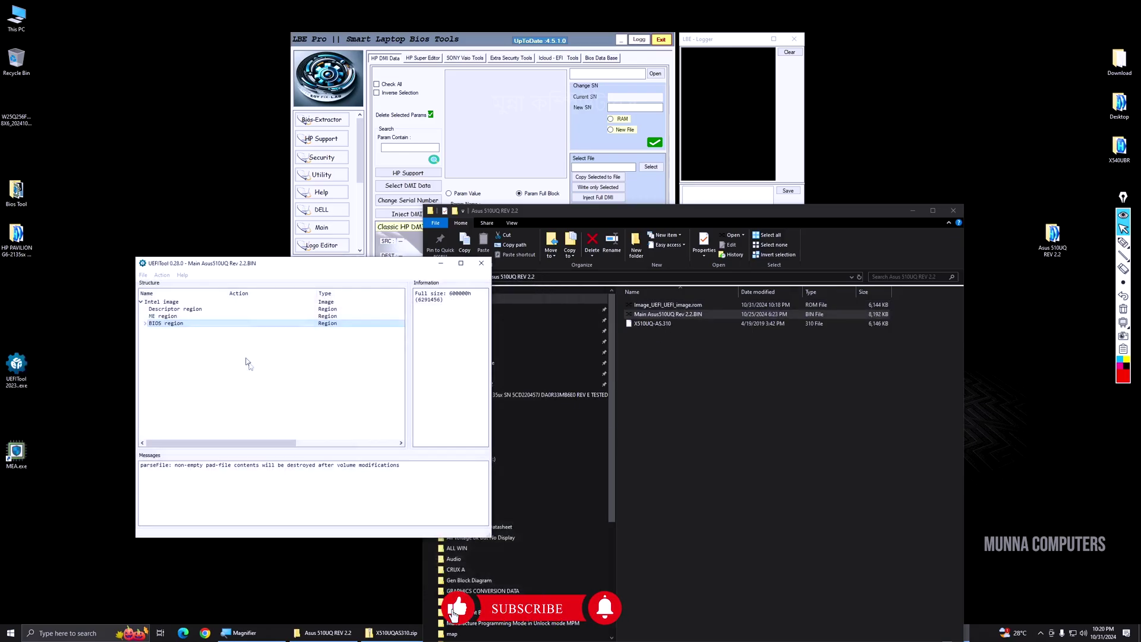
click(145, 324)
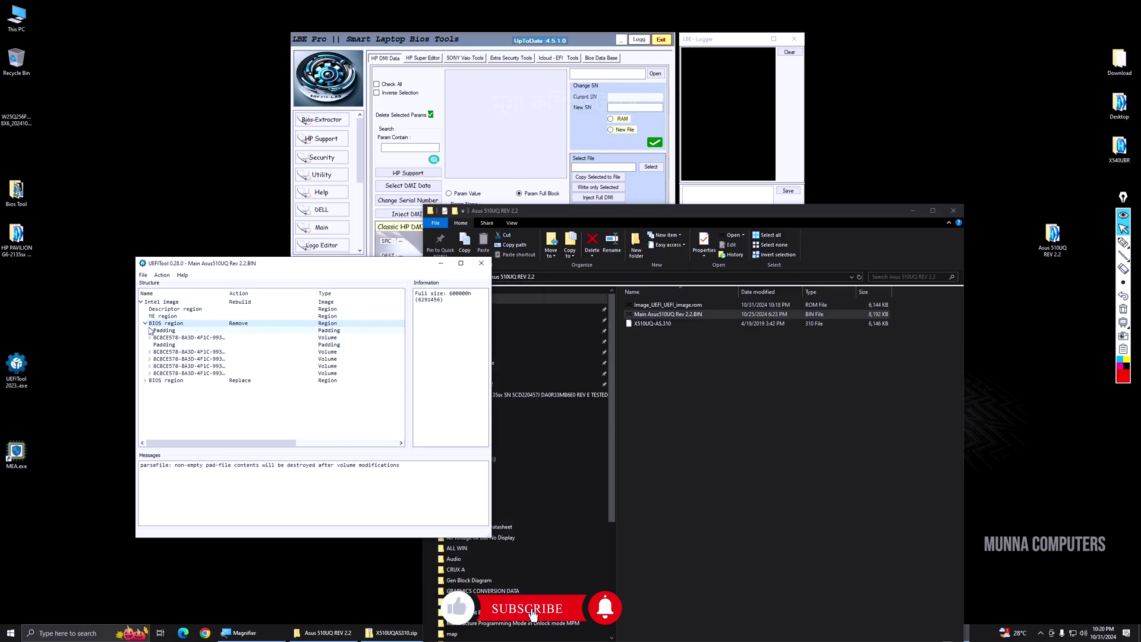
click(146, 323)
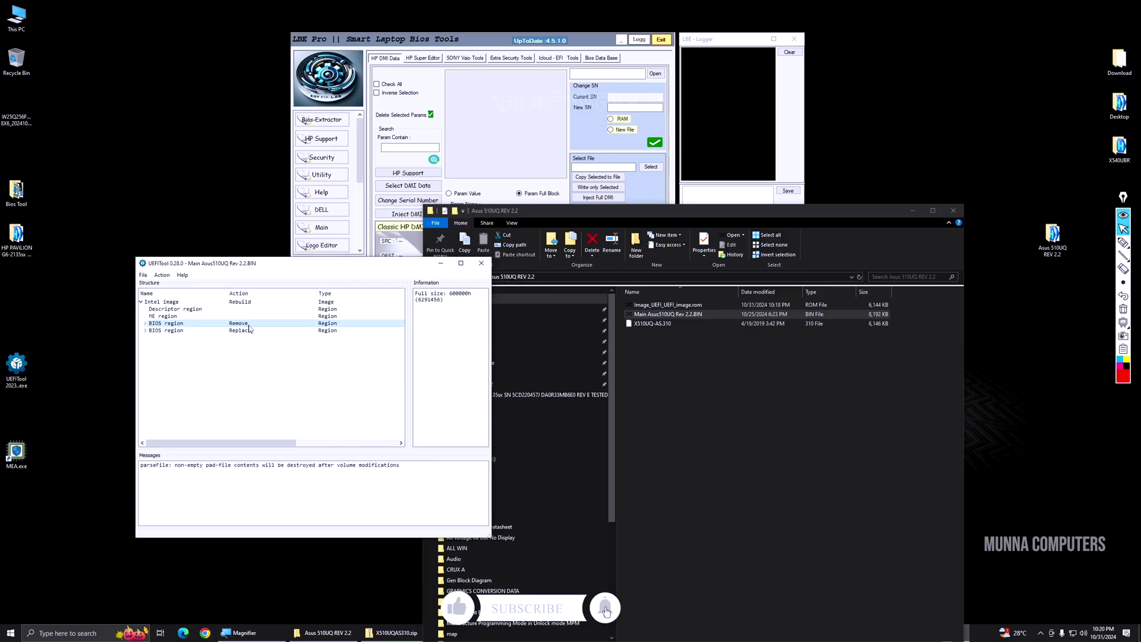
Save the rebuilt image as new bios.bin in the Asus 510UQ REV 2.2 folder and open the reconstructed file
click(703, 316)
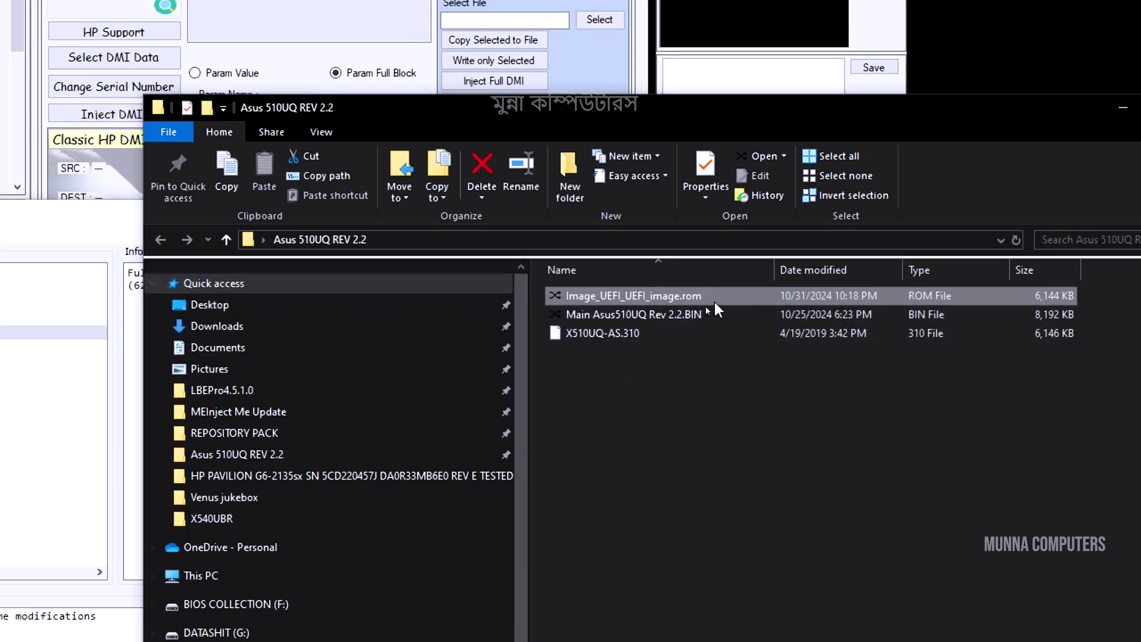
ctrl+click(637, 315)
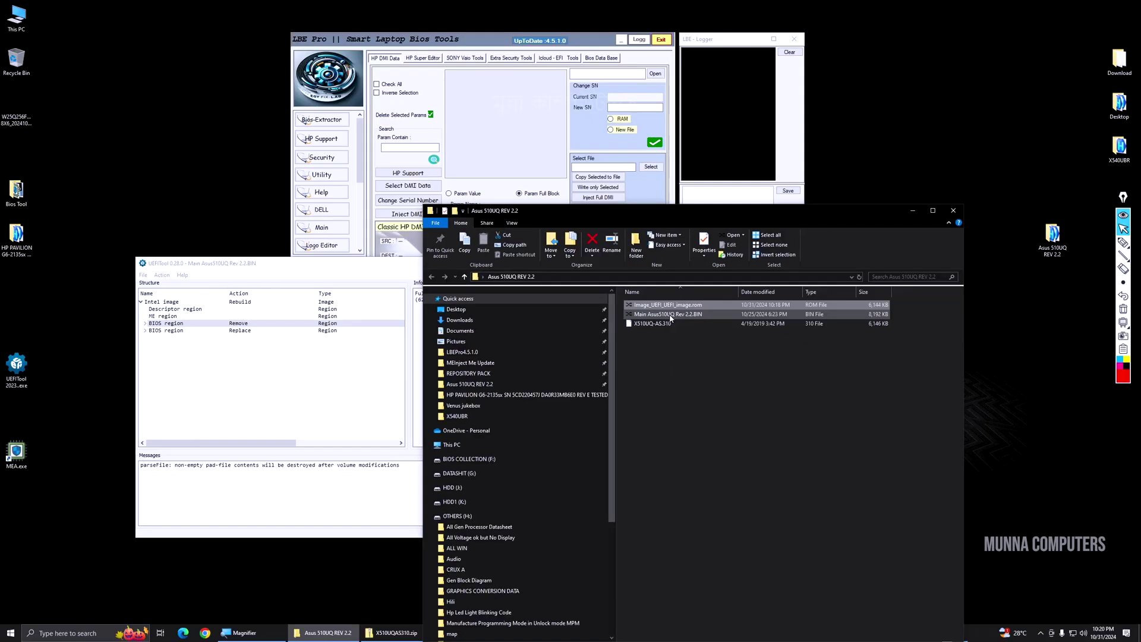
click(143, 276)
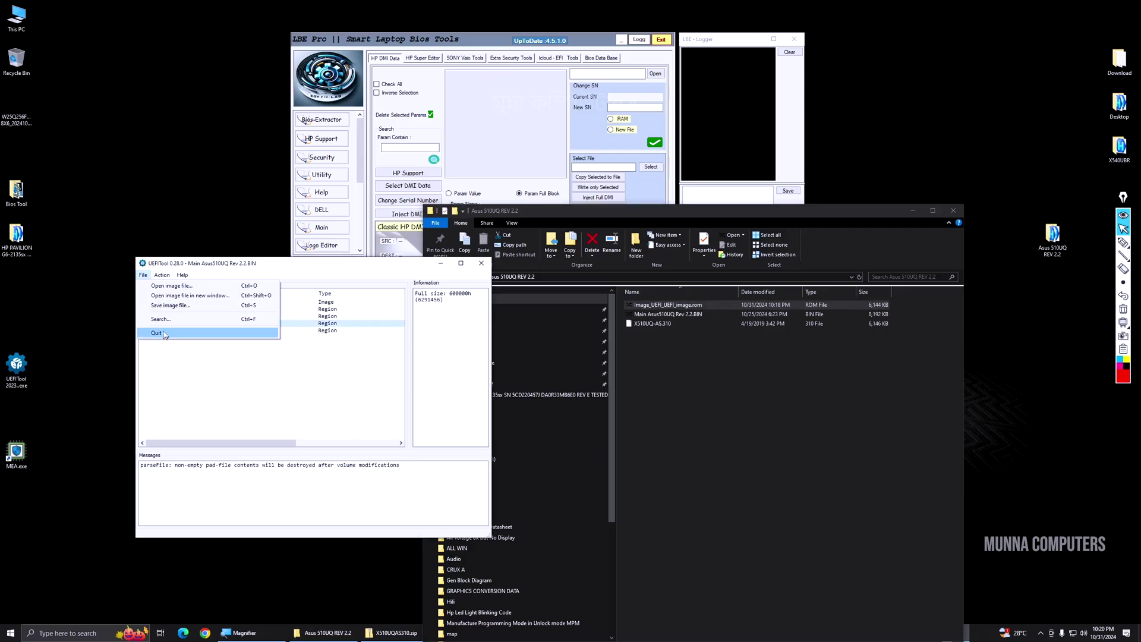
click(180, 306)
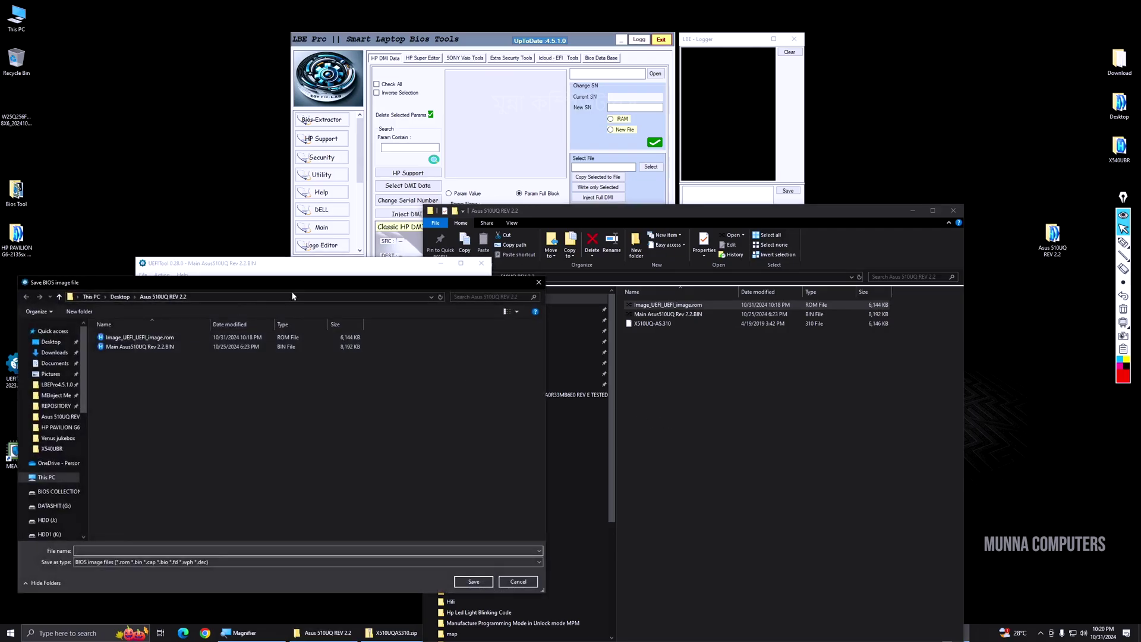
drag(294, 268, 635, 279)
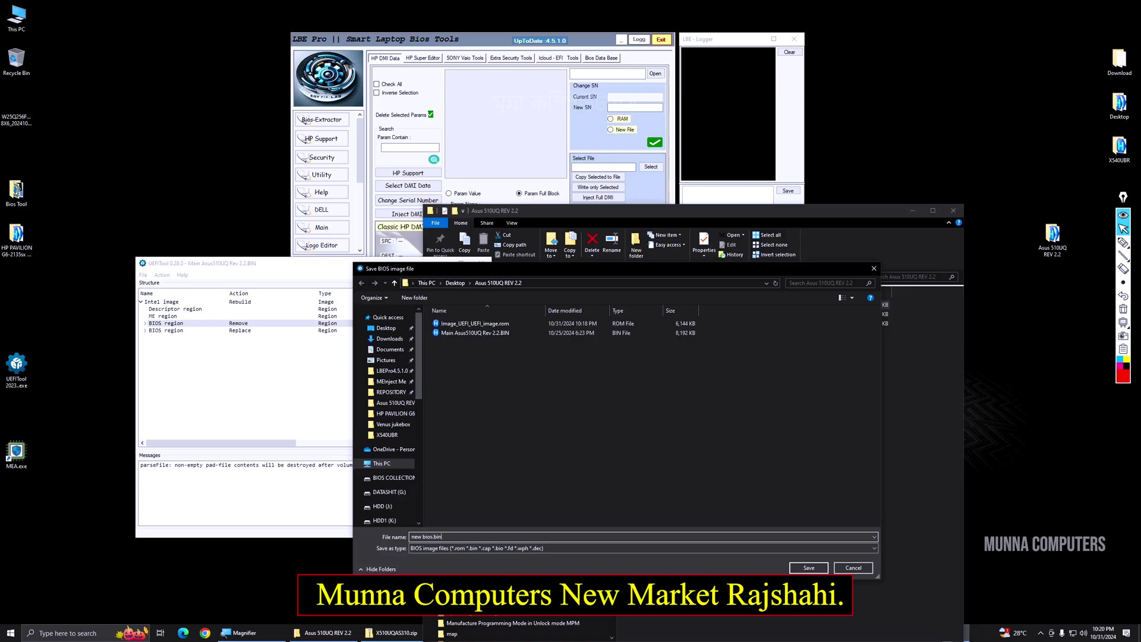
click(808, 568)
click(303, 412)
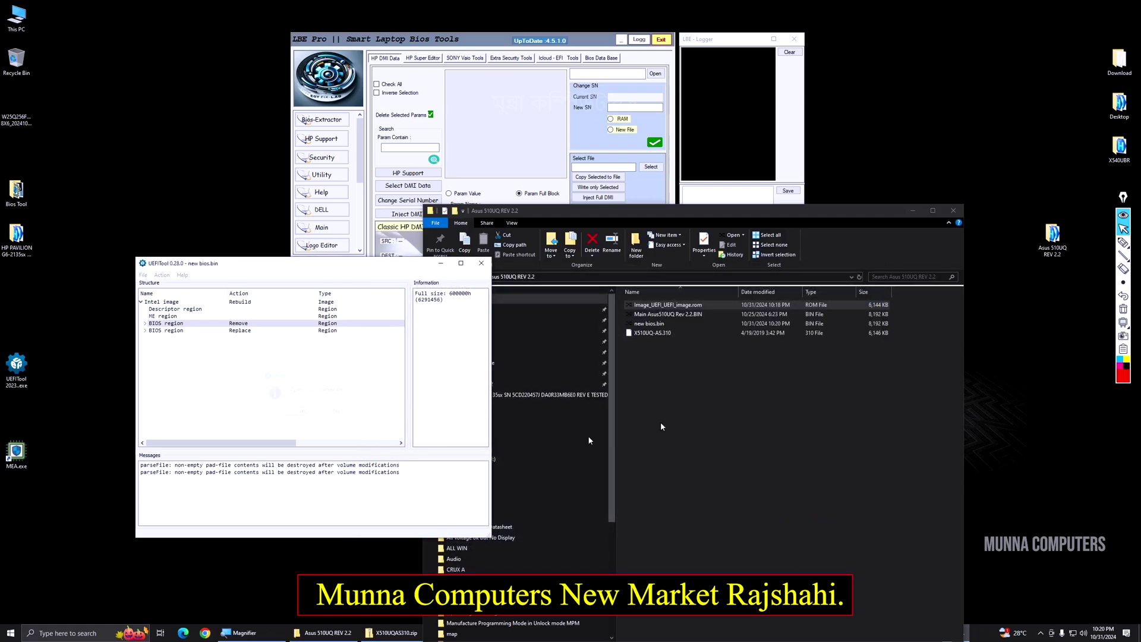
Analyze new bios.bin with ME Analyzer using no extra options and examine its ME firmware report
click(661, 422)
click(648, 325)
drag(647, 327, 17, 452)
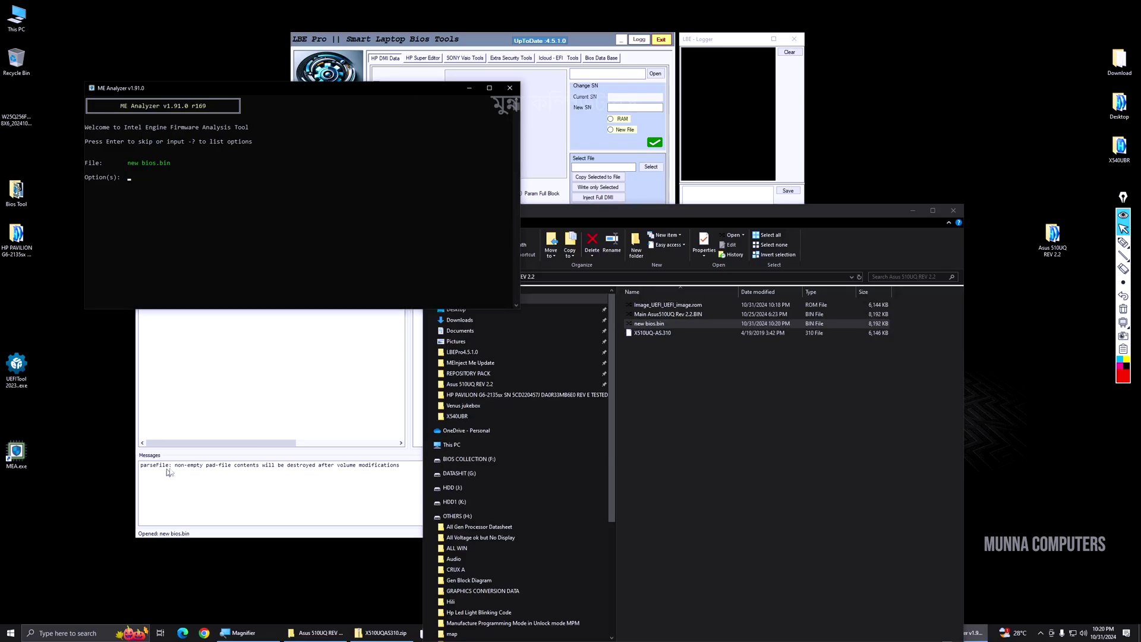
key(Return)
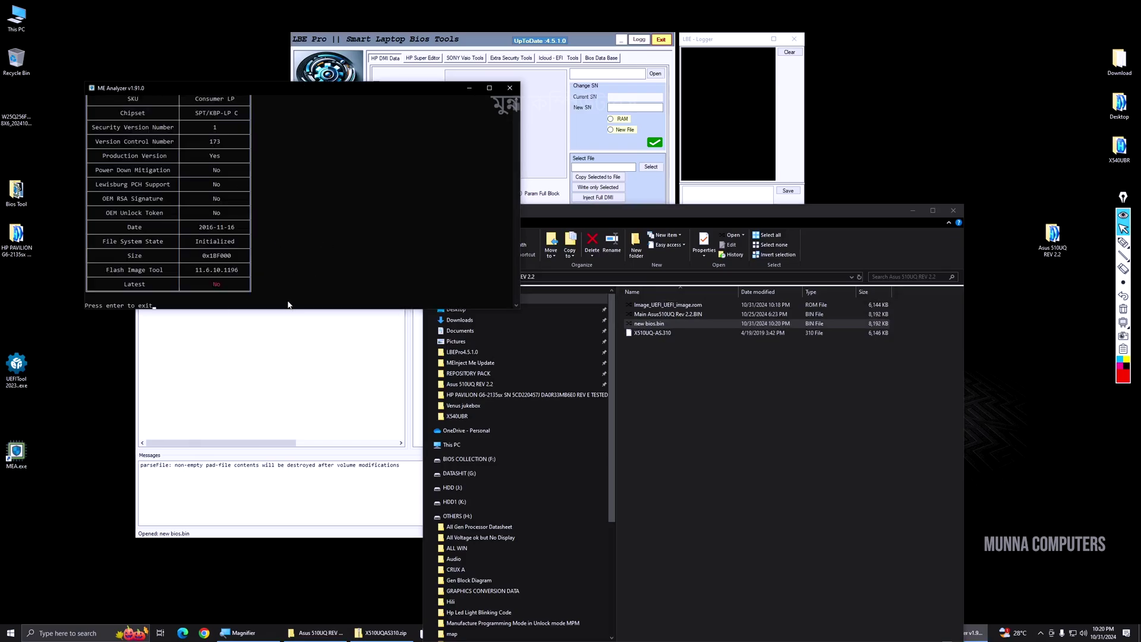
drag(286, 308, 286, 463)
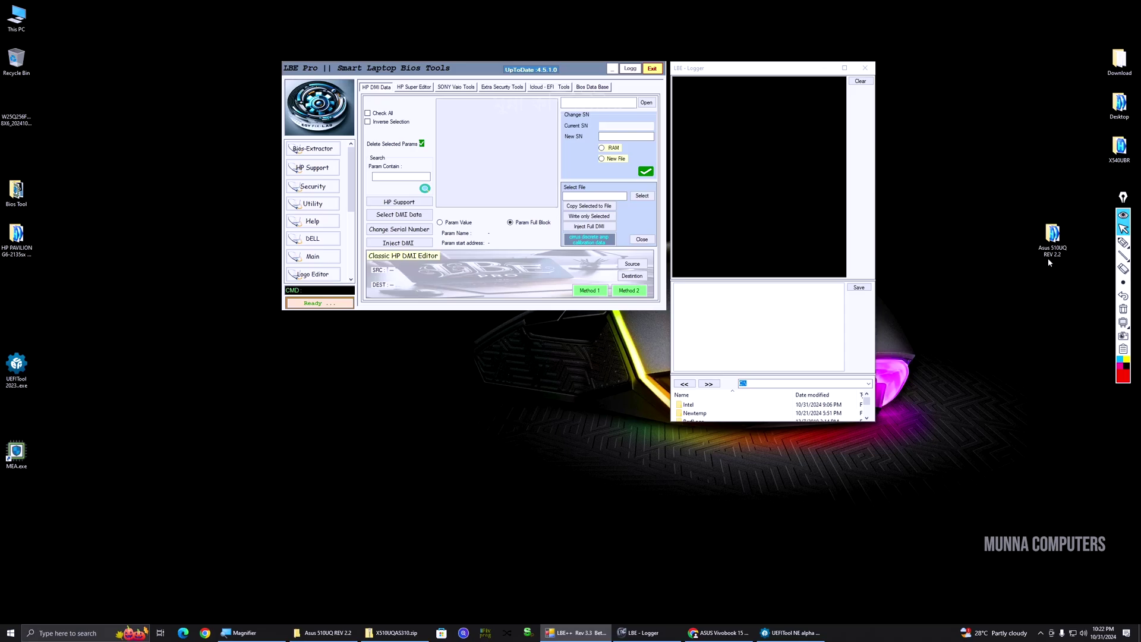
Reopen the Asus 510UQ REV 2.2 folder beside LBE Pro and launch LBE Pro's UVF tool
double_click(1052, 237)
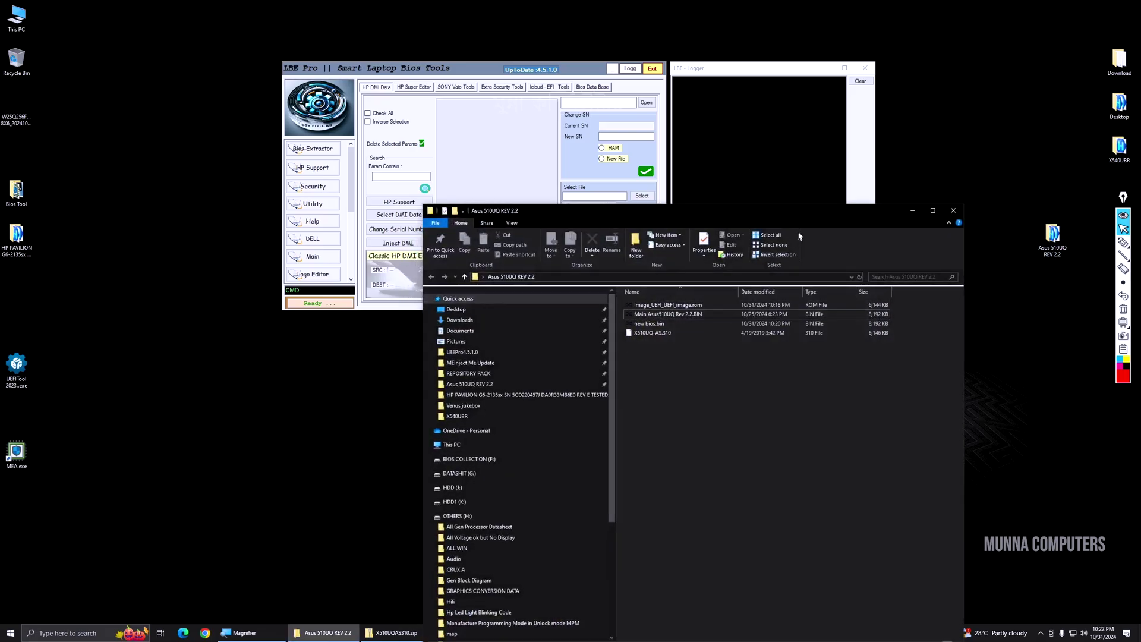
drag(808, 211, 895, 246)
drag(814, 257, 863, 303)
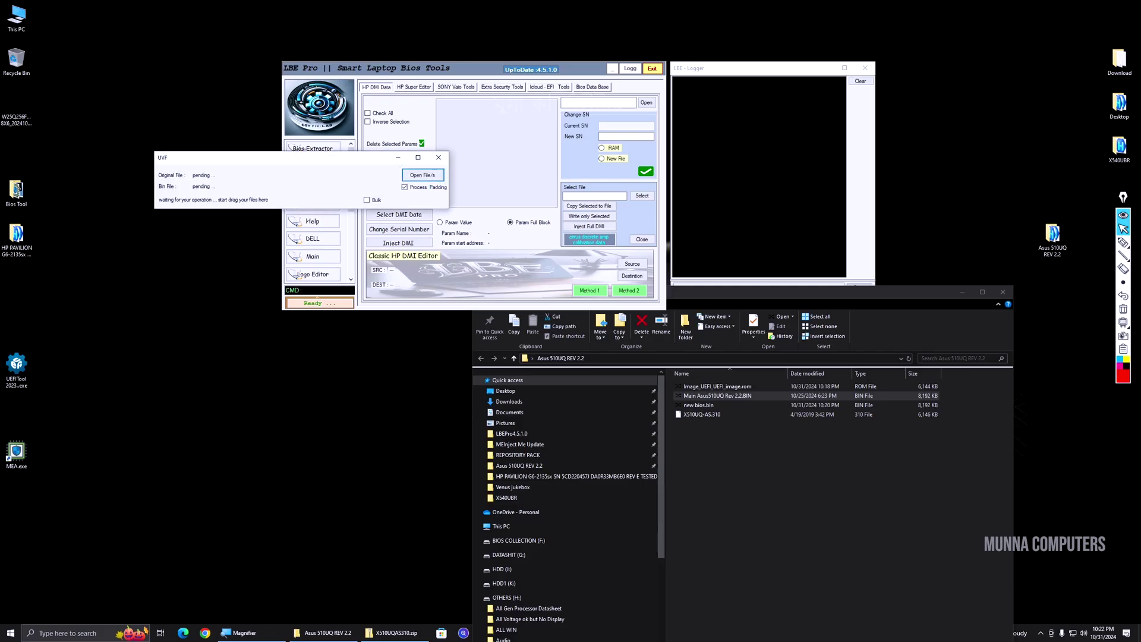
drag(290, 162, 352, 186)
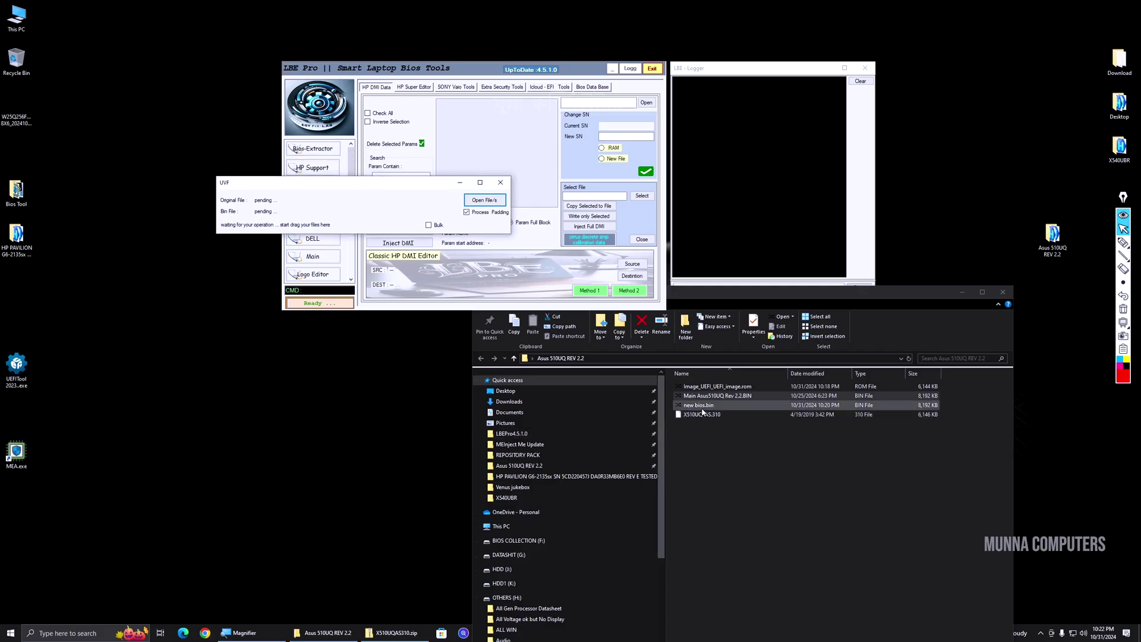
Load Image_UEFI_UEFI_image.rom and Main Asus510UQ Rev 2.2.BIN together into UVF to build a repaired BIOS file
click(744, 390)
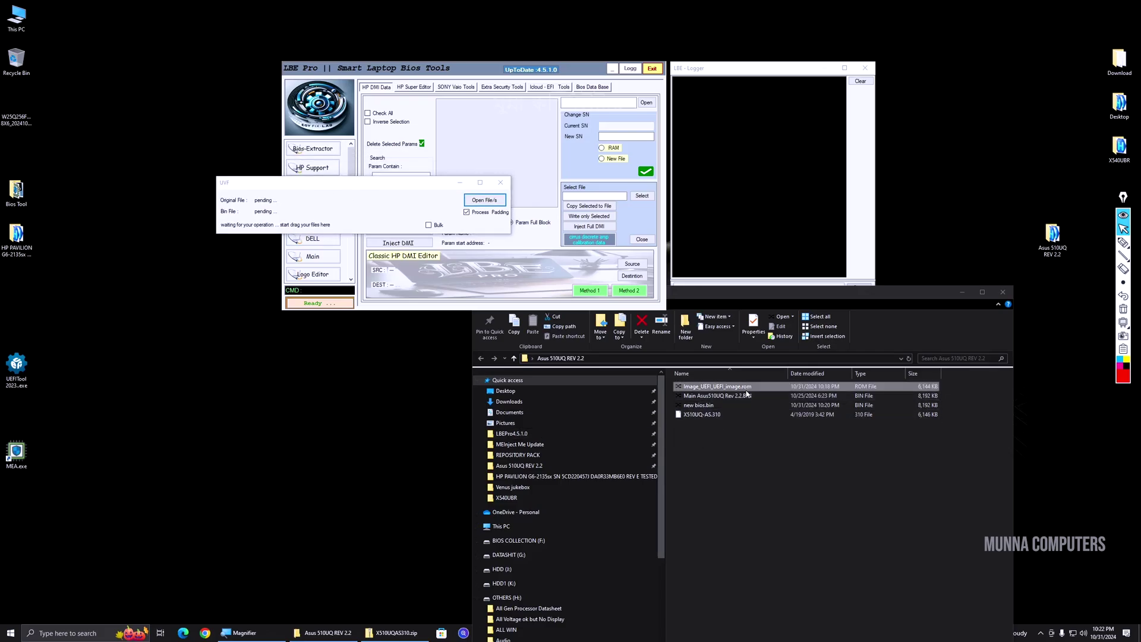
ctrl+click(748, 396)
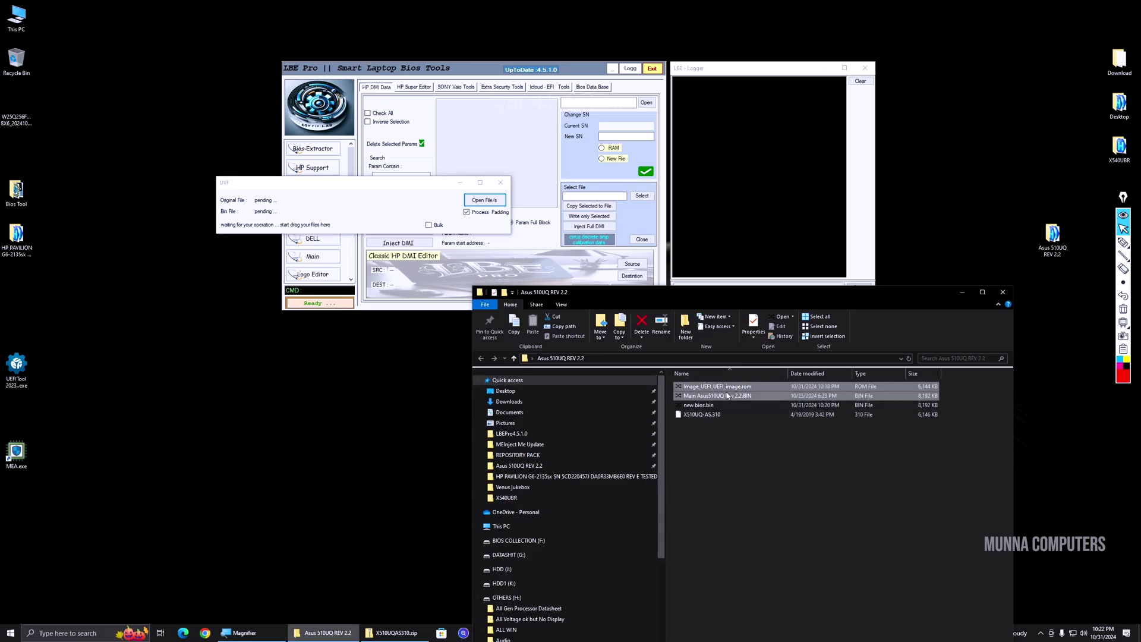
drag(721, 396, 370, 207)
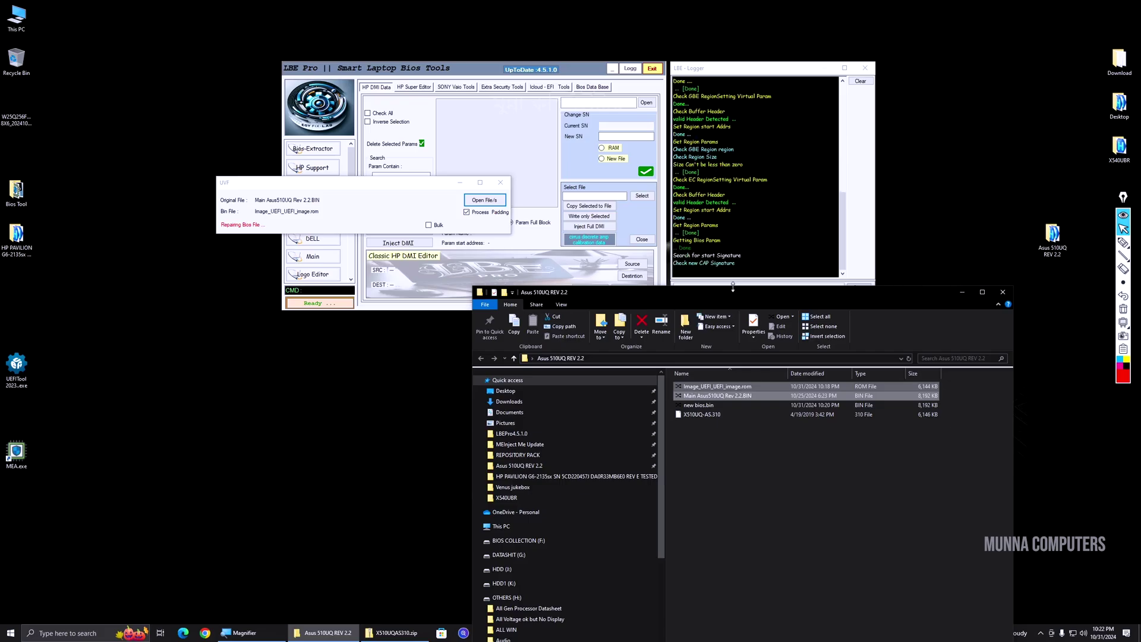
drag(733, 286, 704, 326)
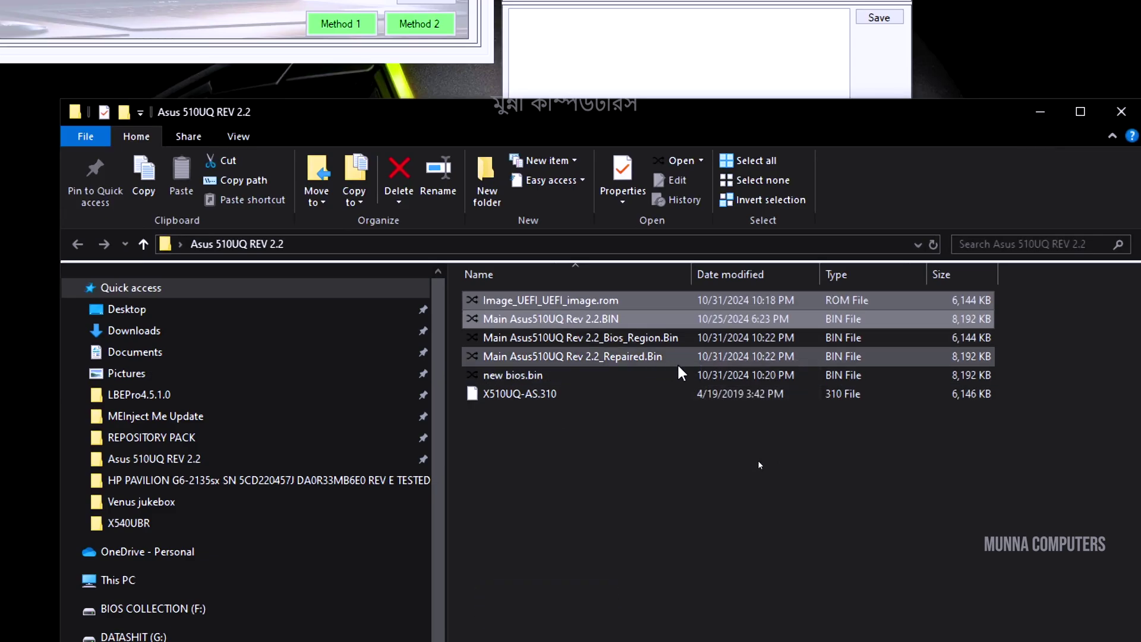
Delete Main Asus510UQ Rev 2.2_Repaired.Bin, new bios.bin and Main Asus510UQ Rev 2.2_Bios_Region.Bin from the folder
click(618, 363)
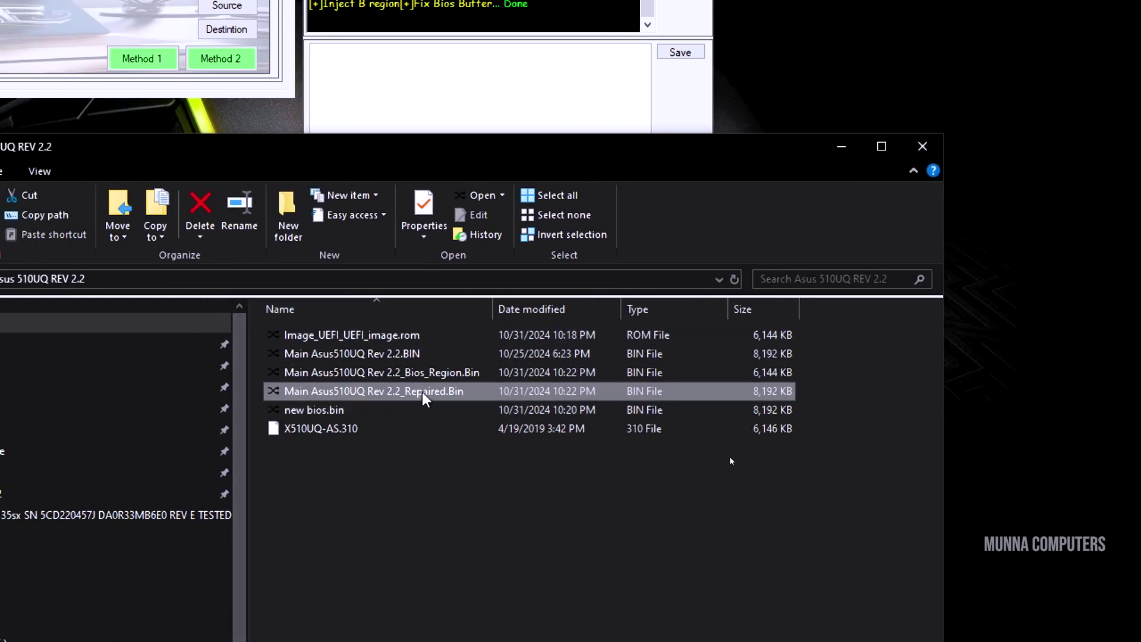
click(426, 392)
key(BackSpace)
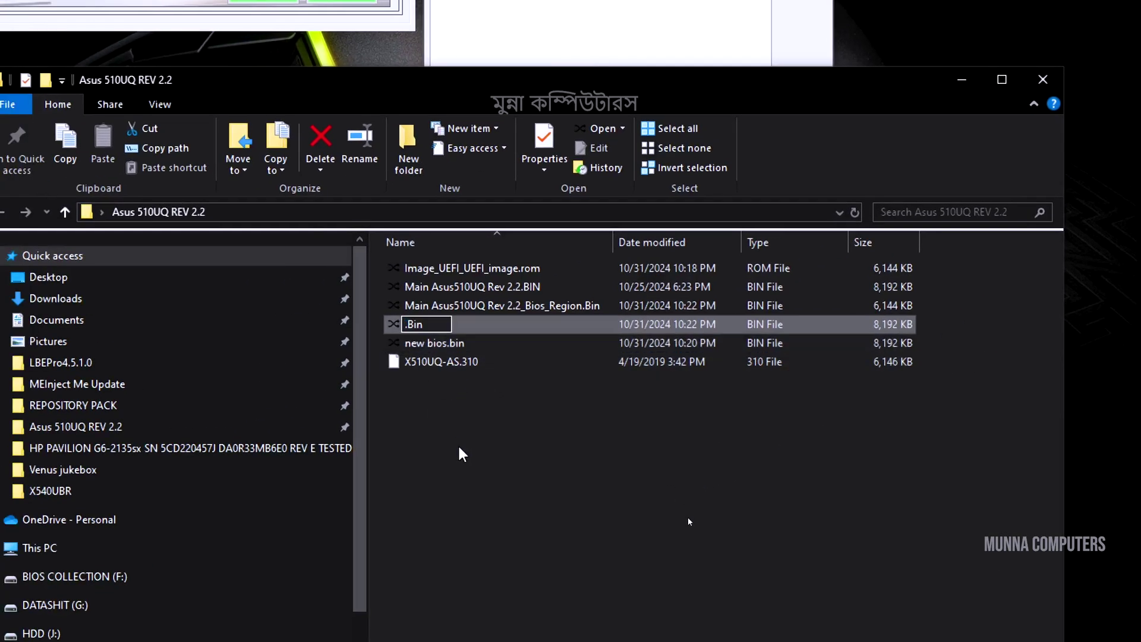
key(Return)
key(Delete)
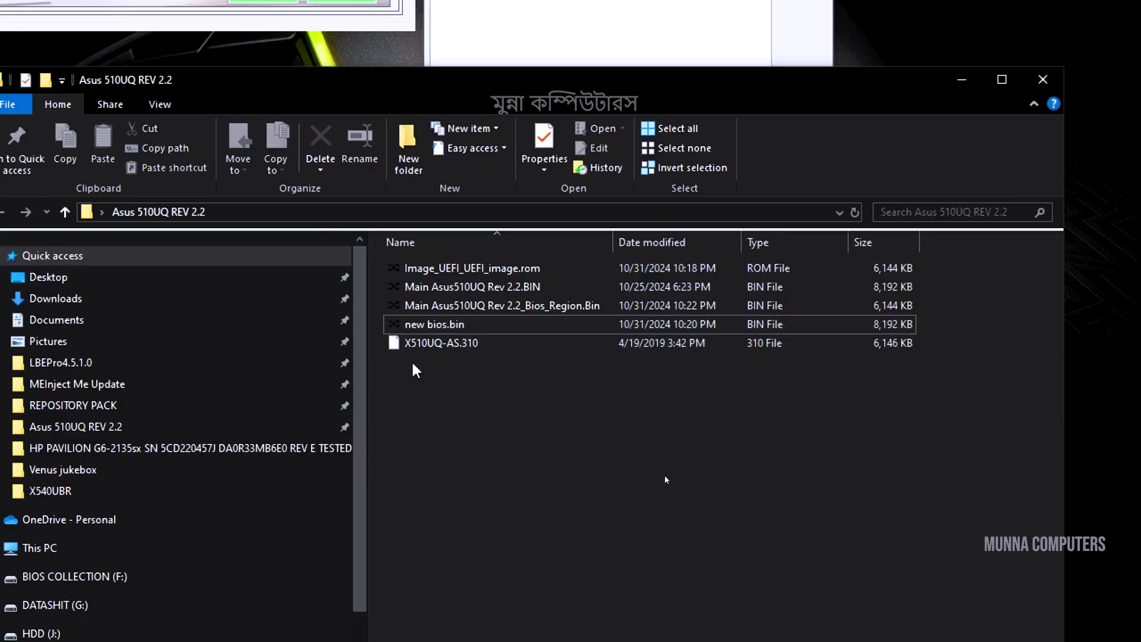
click(437, 328)
key(Delete)
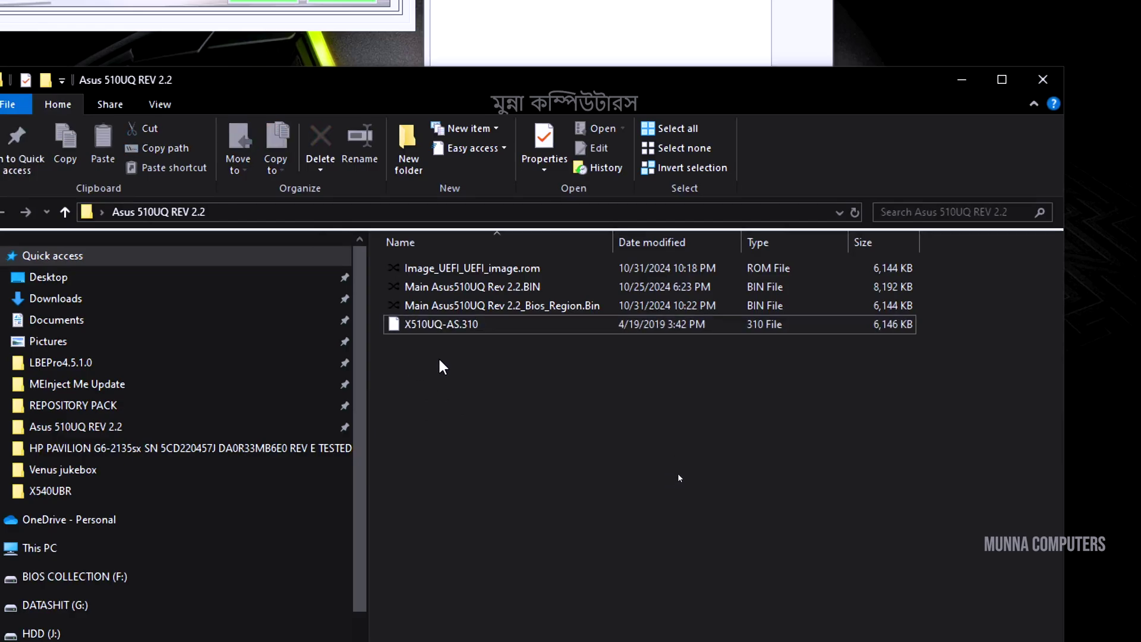
click(461, 306)
key(Delete)
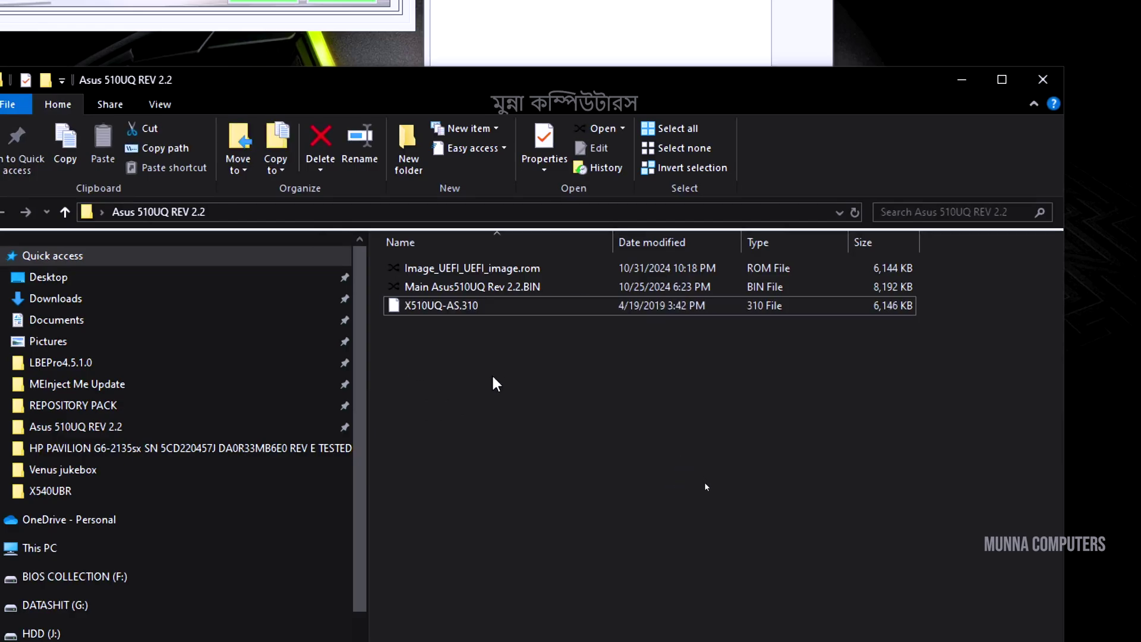
Close the finished UVF window and launch a fresh UVF session from LBE Pro, placing it above the folder window
click(501, 288)
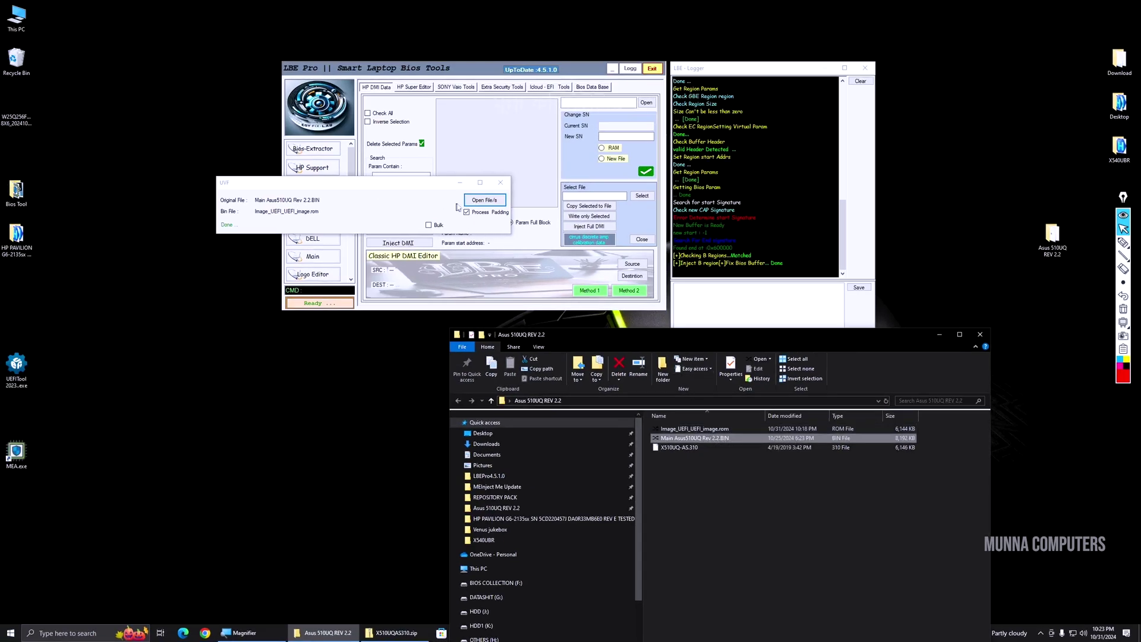
click(499, 182)
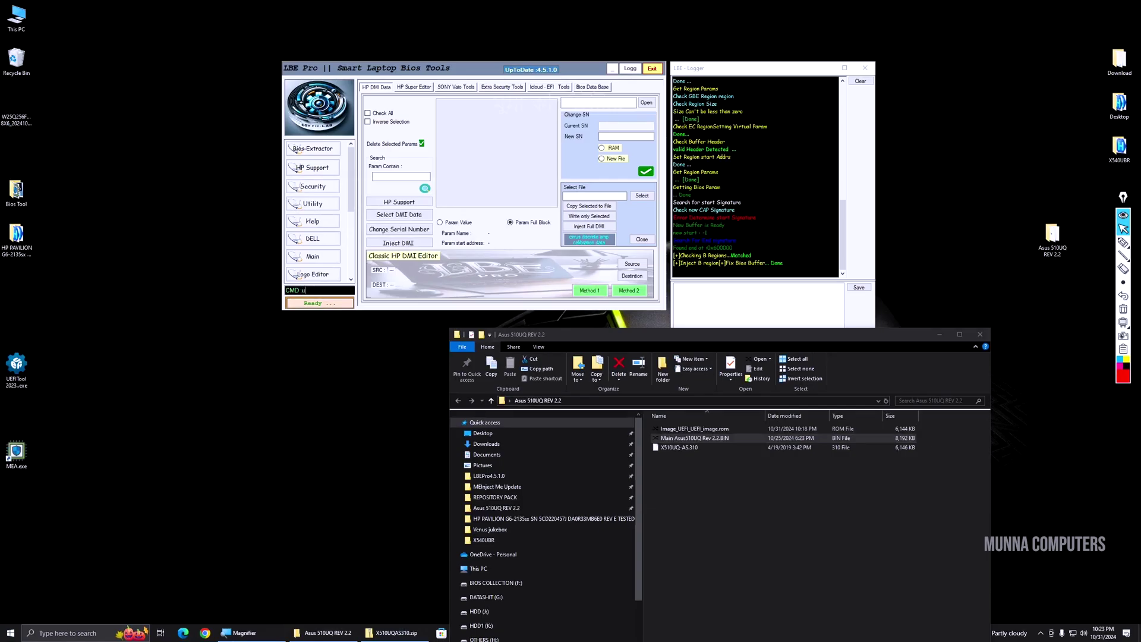
key(Return)
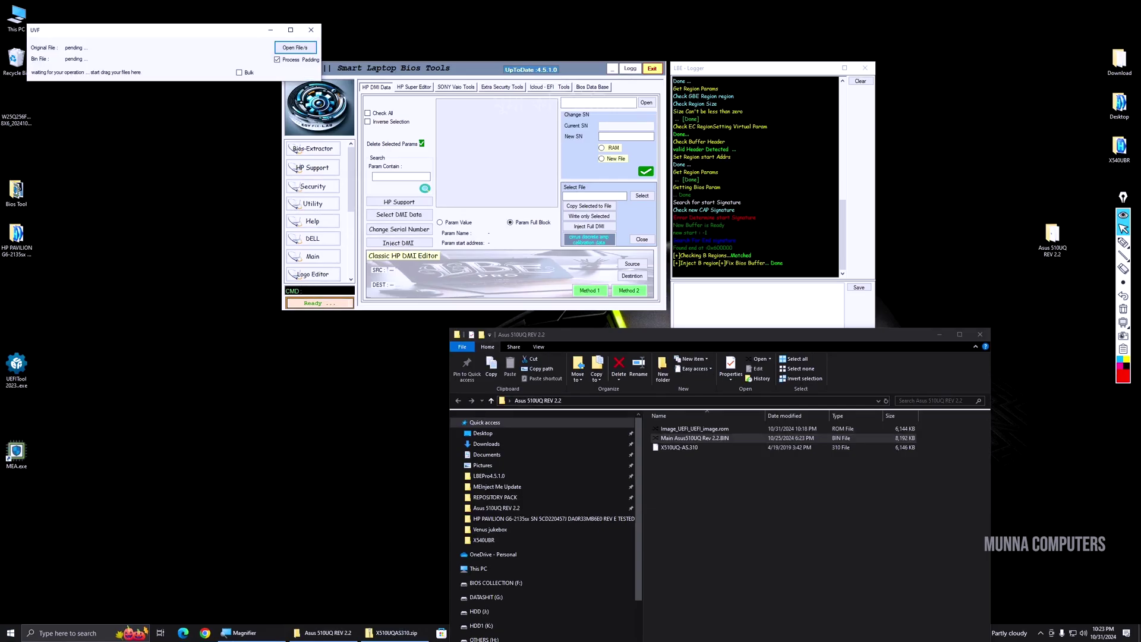
drag(178, 34, 492, 257)
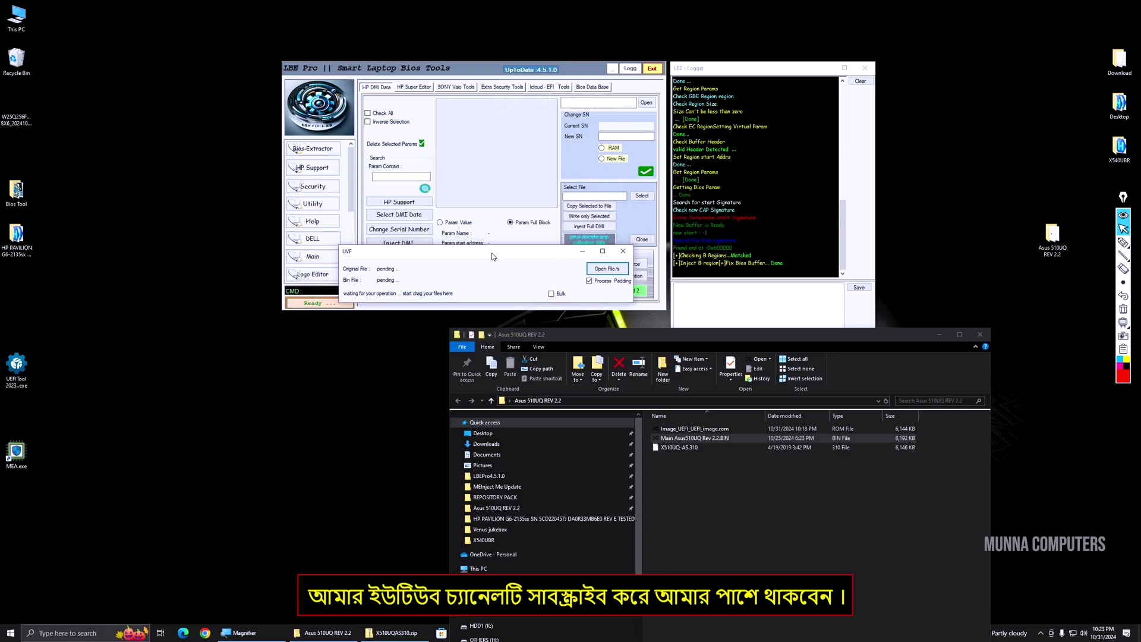
drag(498, 236, 508, 202)
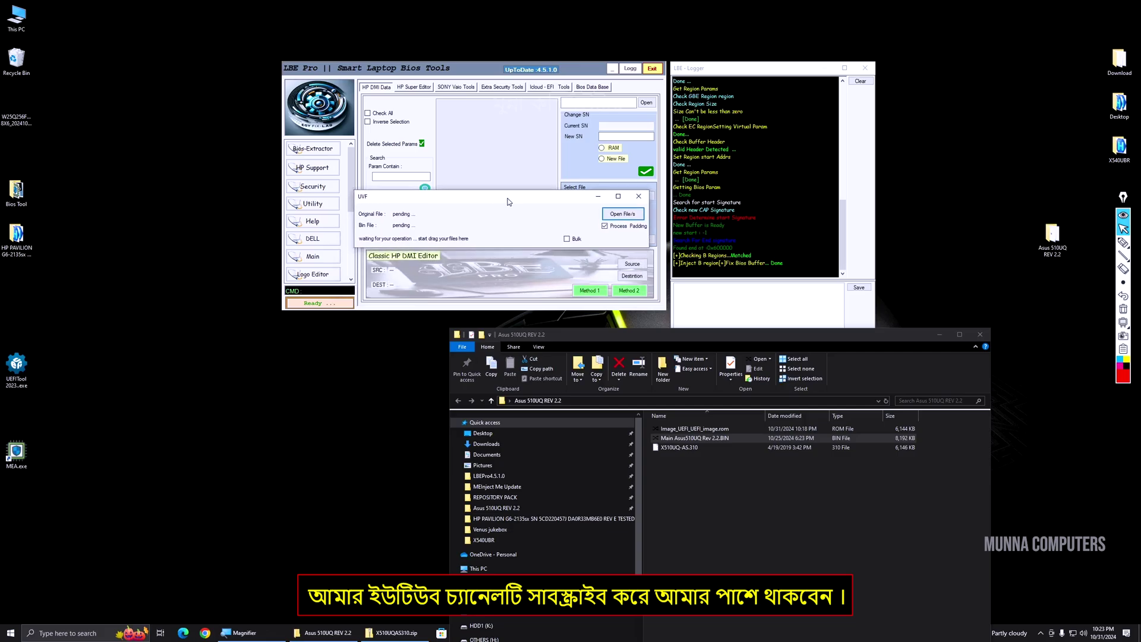
drag(508, 202, 508, 202)
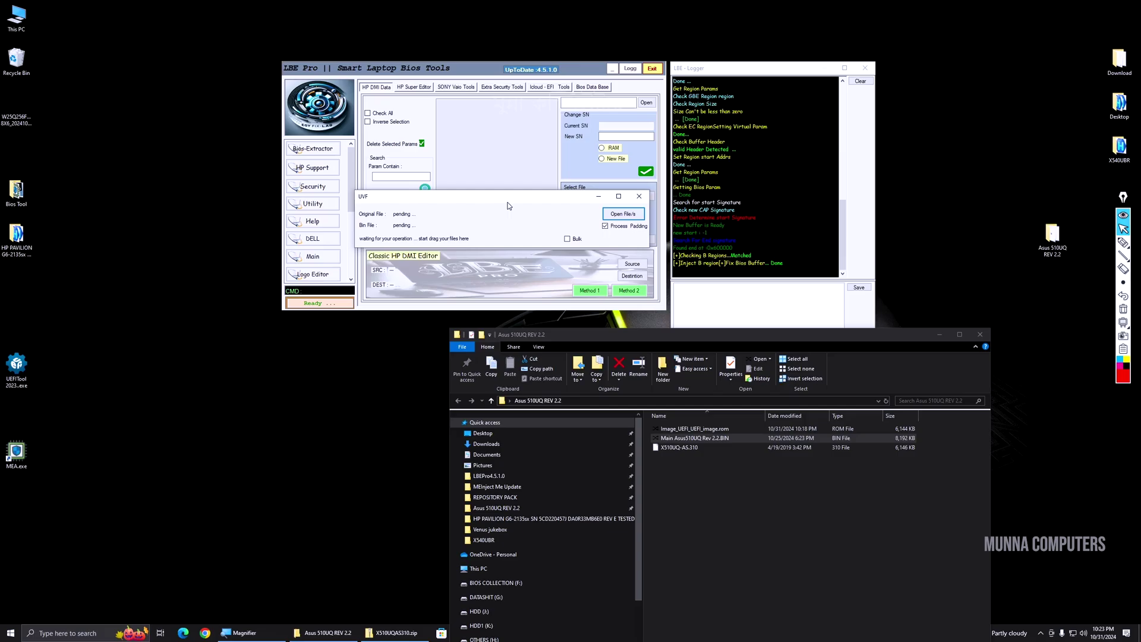
click(709, 440)
ctrl+click(722, 429)
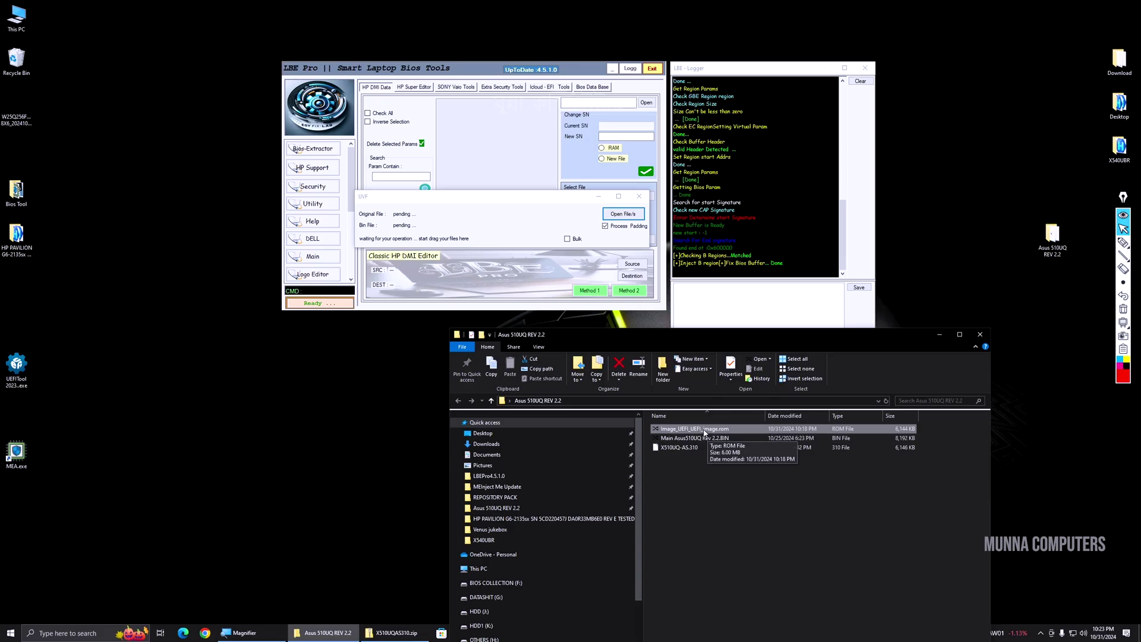
ctrl+click(707, 438)
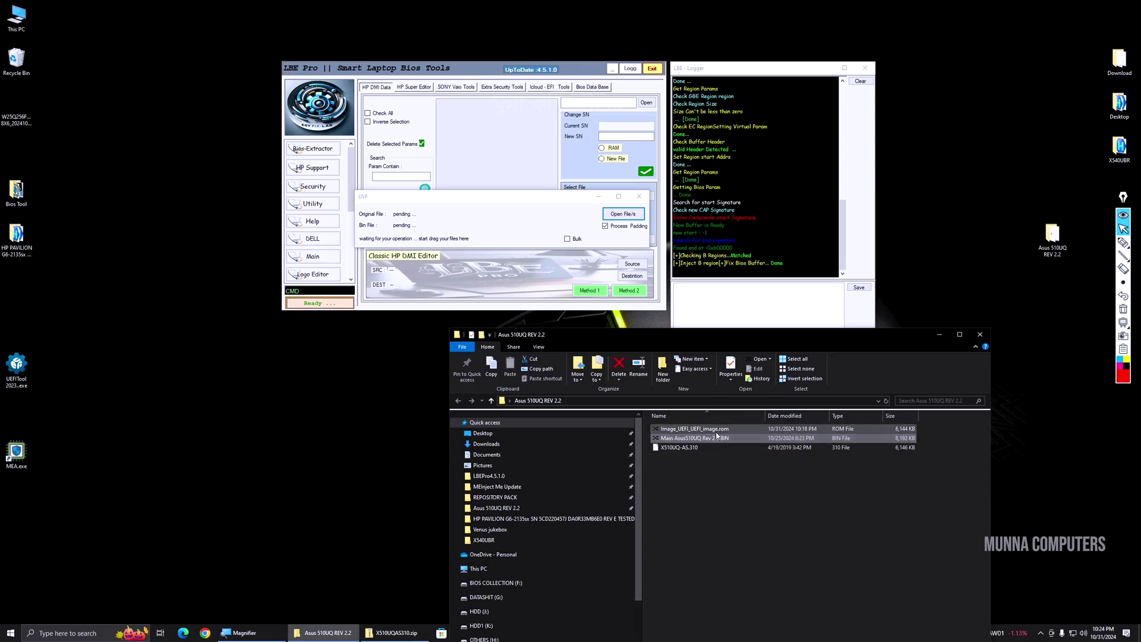
ctrl+click(716, 447)
ctrl+click(716, 447)
mouse_move(692, 429)
mouse_down()
mouse_move(445, 223)
mouse_move(708, 369)
mouse_move(711, 441)
mouse_up()
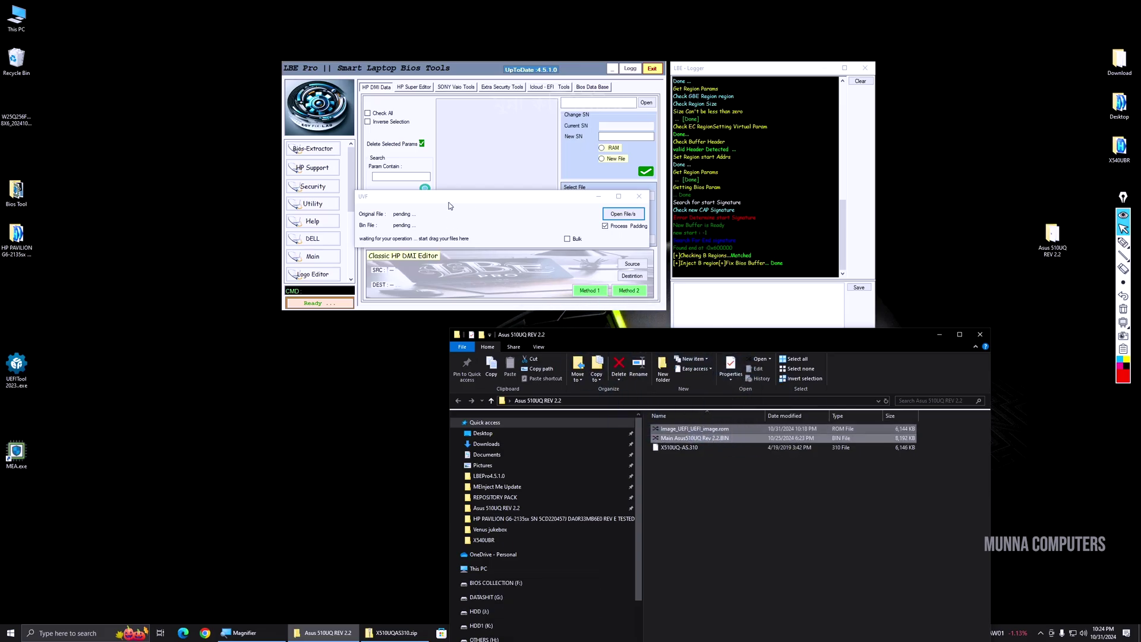
Arrange the UVF, LBE Pro and Asus 510UQ REV 2.2 folder windows so they do not cover one another
click(538, 191)
drag(528, 195, 968, 114)
drag(544, 65, 383, 46)
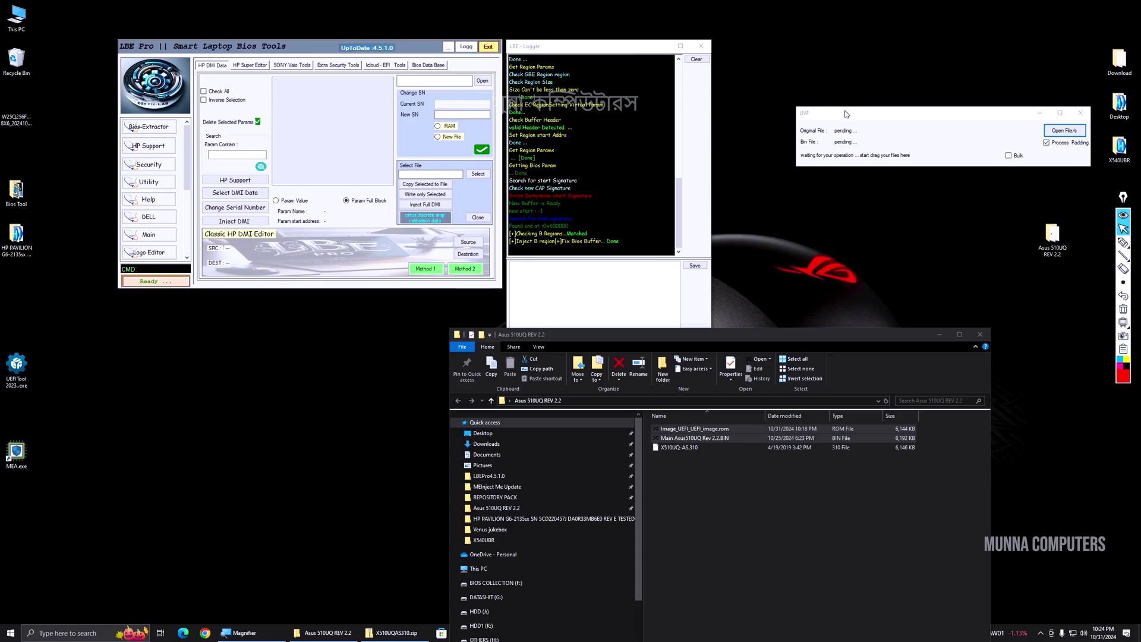
drag(846, 114, 790, 107)
click(706, 522)
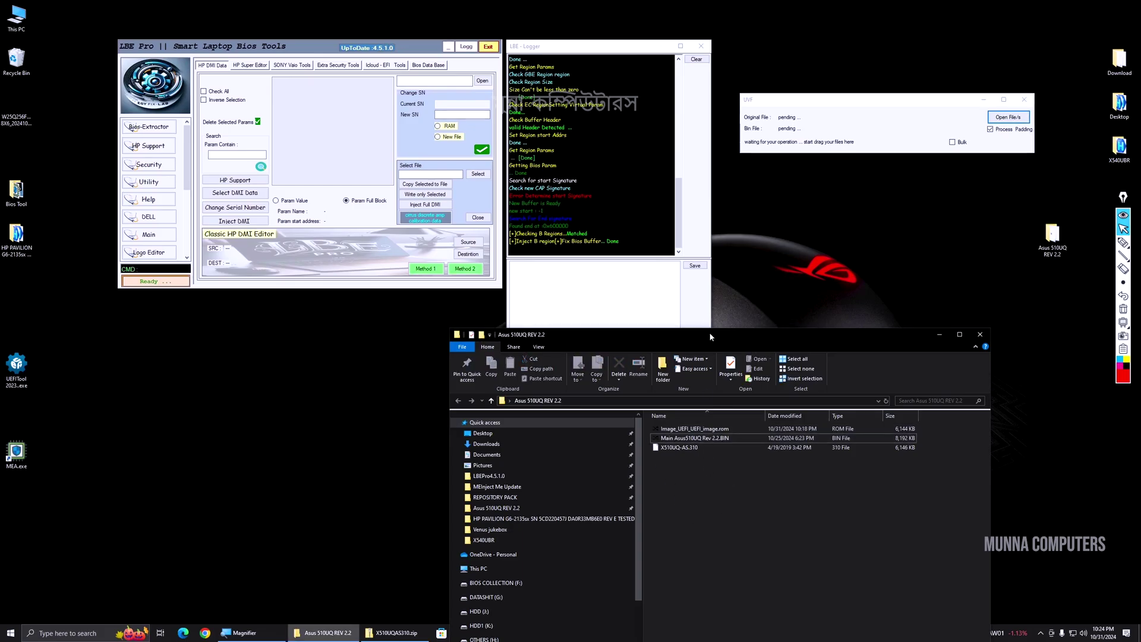
drag(710, 337, 687, 298)
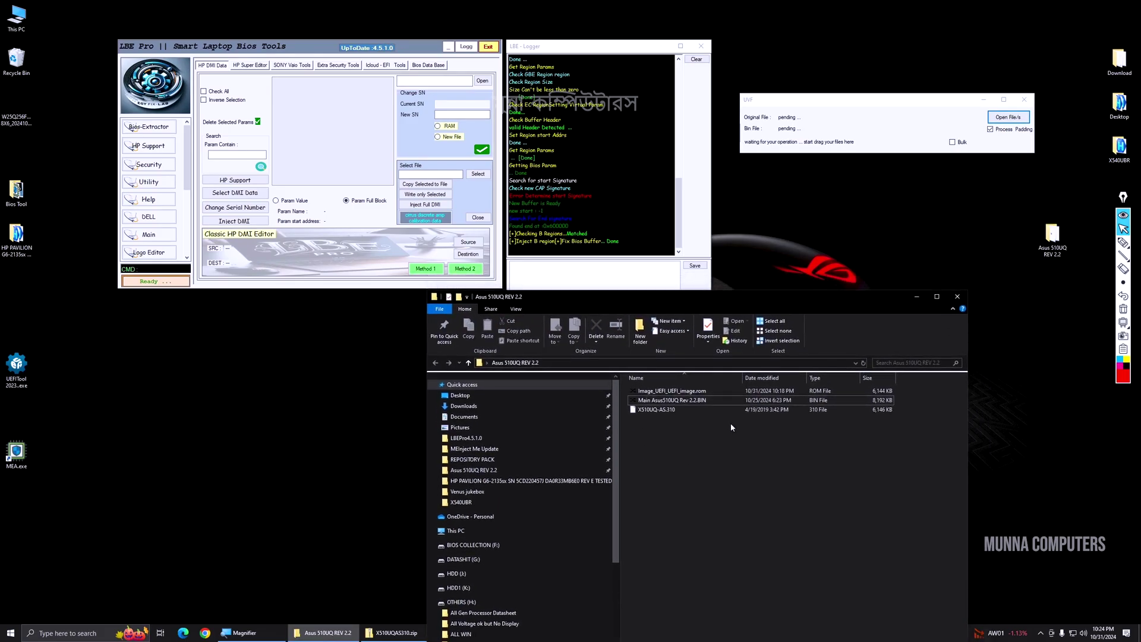
key(ctrl+KP_Add)
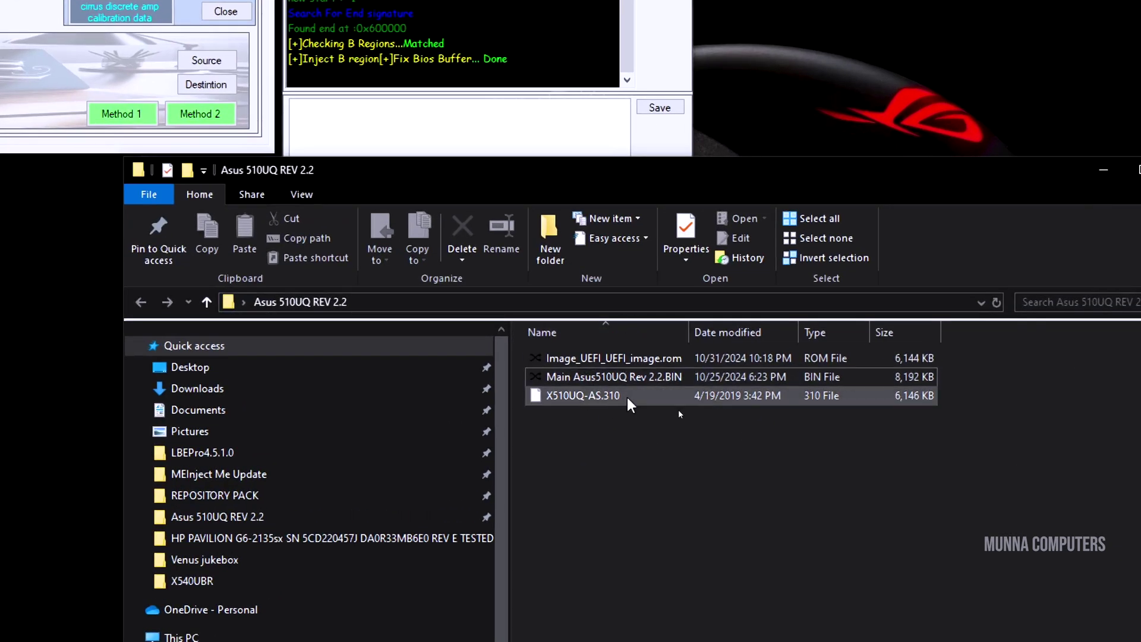
click(622, 396)
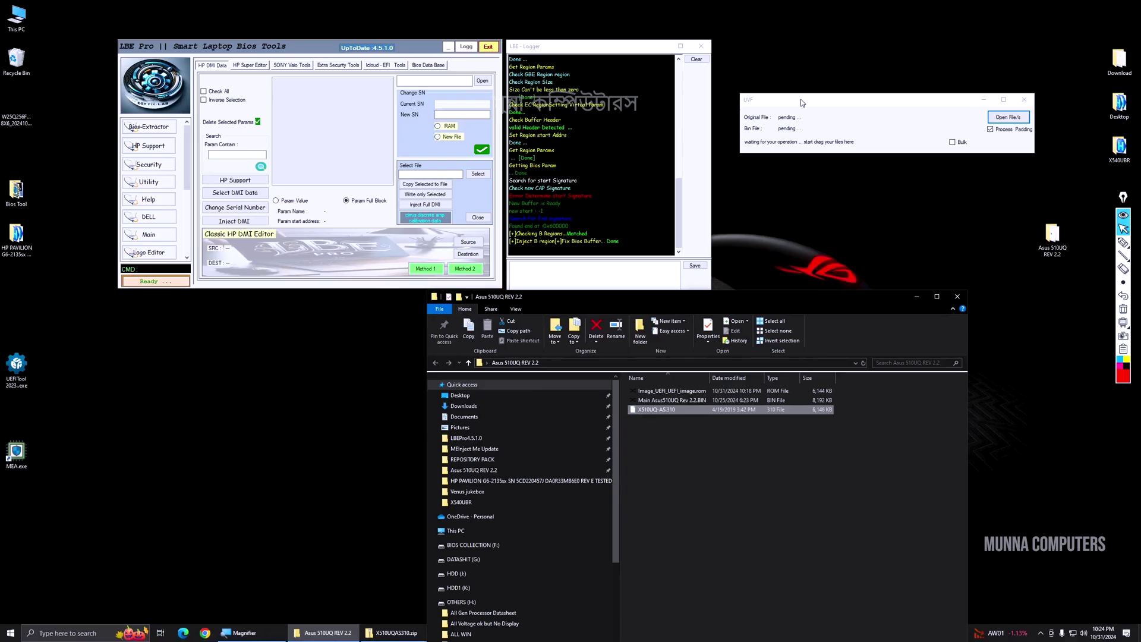
click(688, 401)
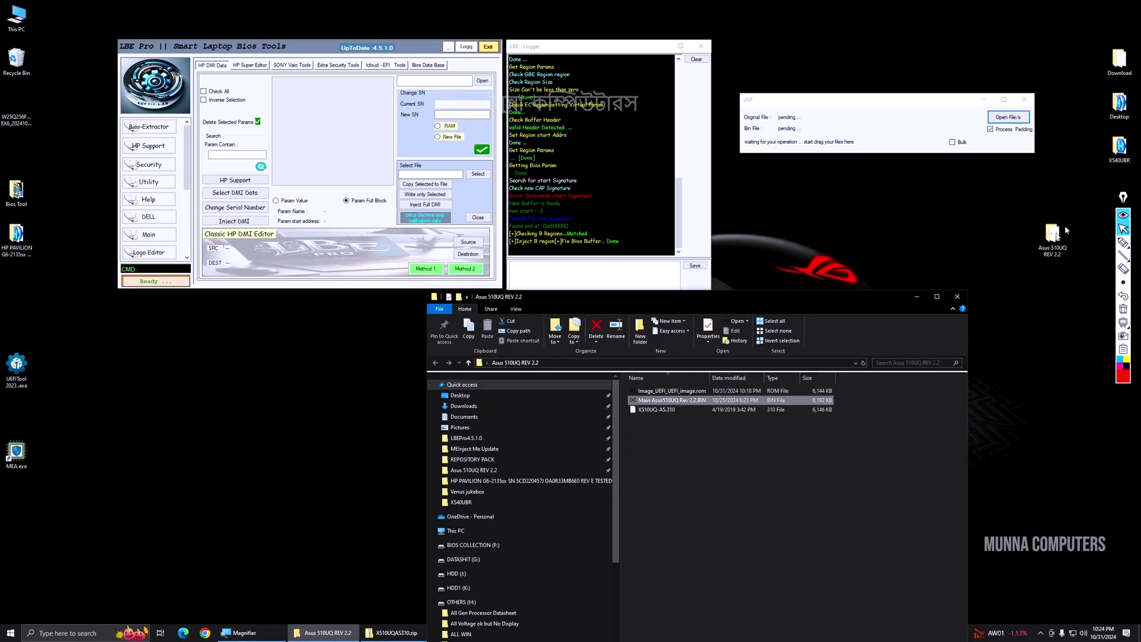
click(1123, 243)
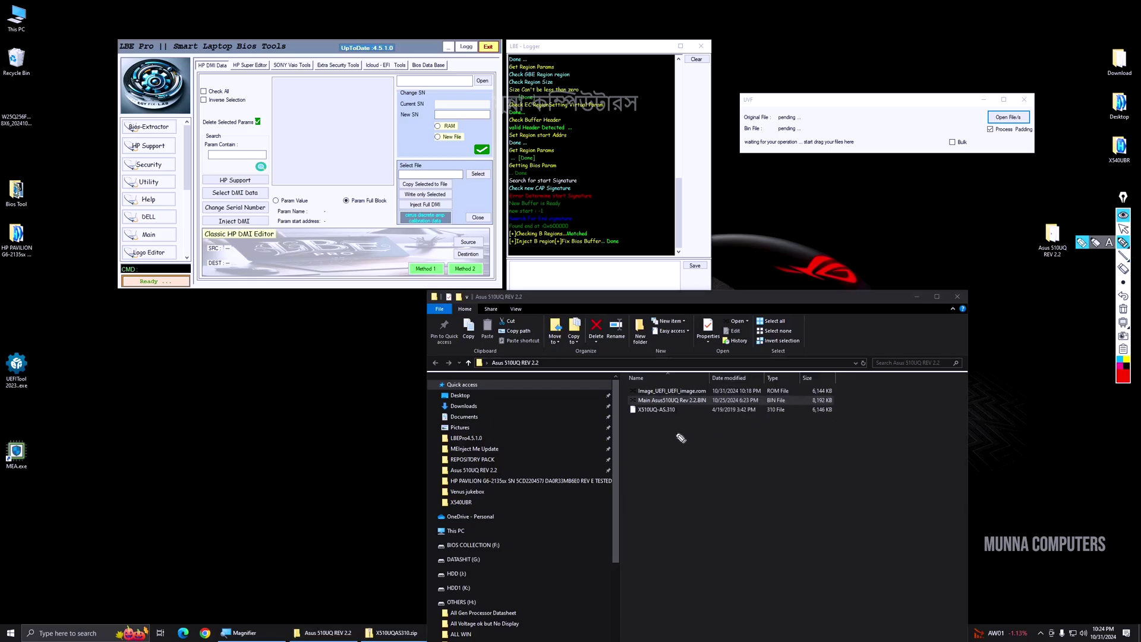
mouse_move(654, 424)
mouse_down()
mouse_move(653, 473)
mouse_move(788, 492)
mouse_move(651, 413)
mouse_move(622, 481)
mouse_move(684, 484)
mouse_up()
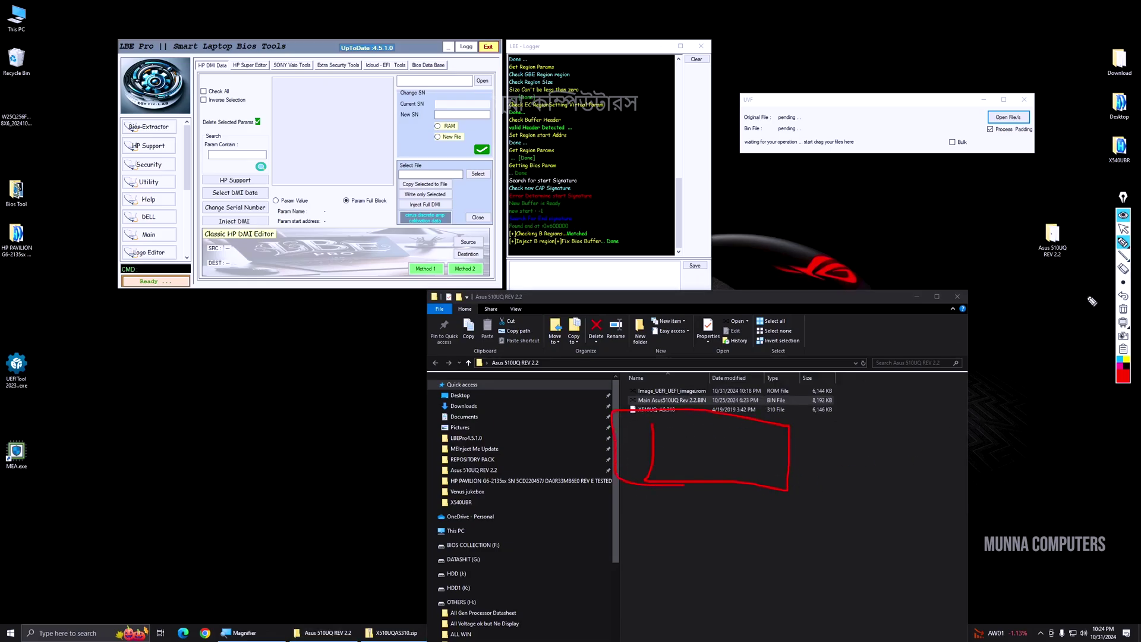
click(1123, 321)
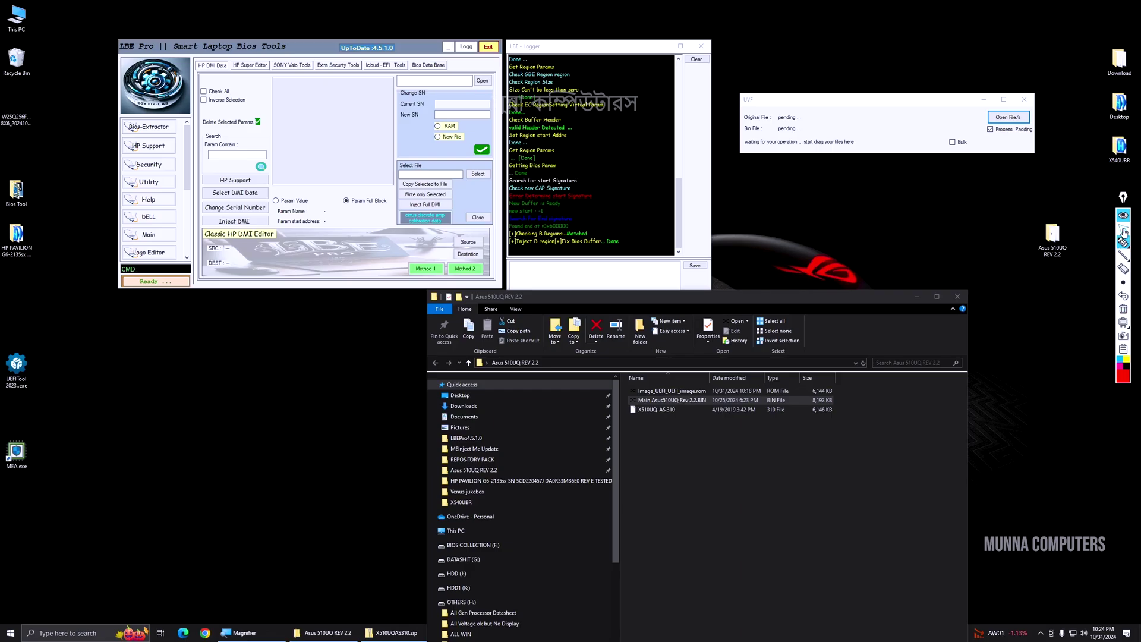
Load Main Asus510UQ Rev 2.2.BIN and Image_UEFI_UEFI_image.rom into the new UVF session to generate the repaired BIOS file
click(663, 402)
click(675, 392)
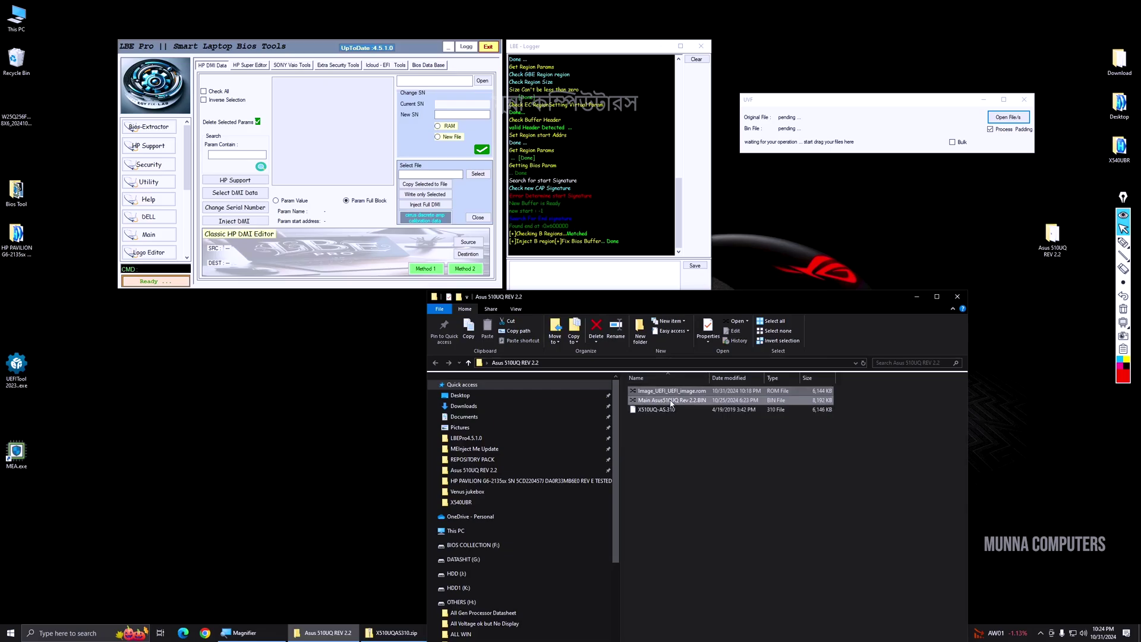
drag(670, 403, 823, 130)
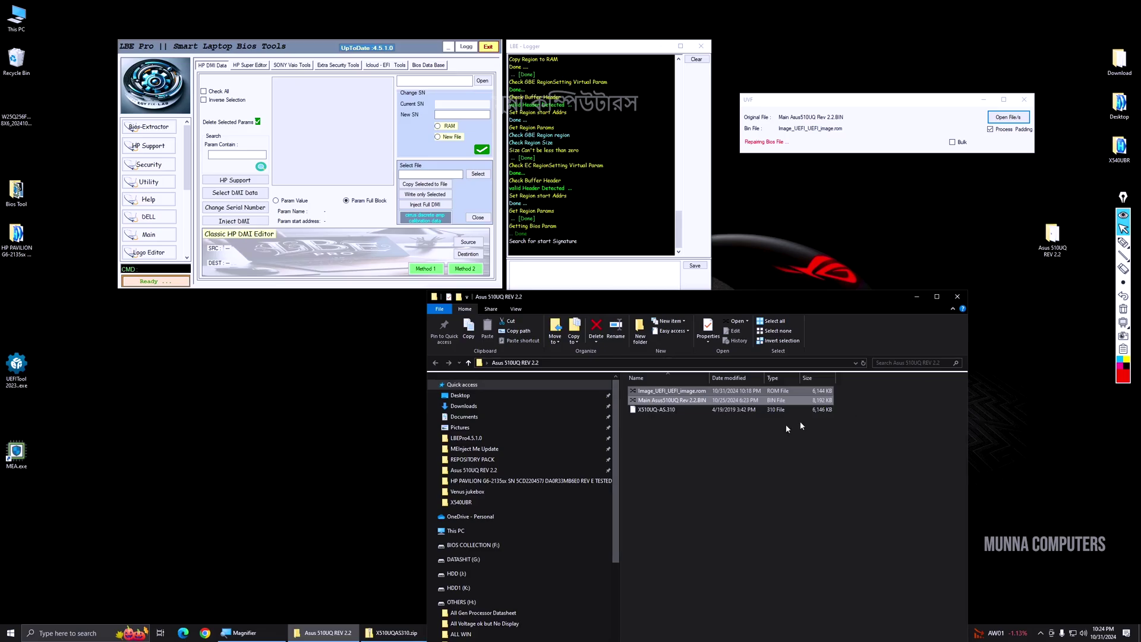
Widen the folder's Name column and compare the newly generated Bios_Region and Repaired files with the original dump and extracted ROM
mouse_move(1122, 244)
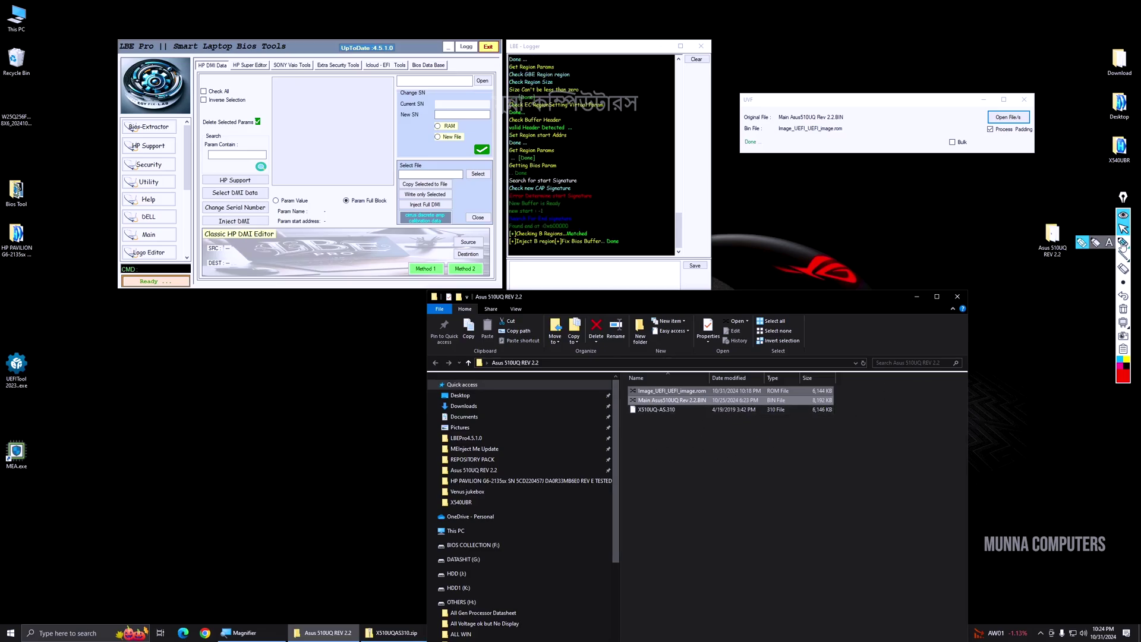
mouse_move(627, 466)
mouse_down()
mouse_move(878, 466)
mouse_move(851, 363)
mouse_move(612, 364)
mouse_move(637, 467)
mouse_up()
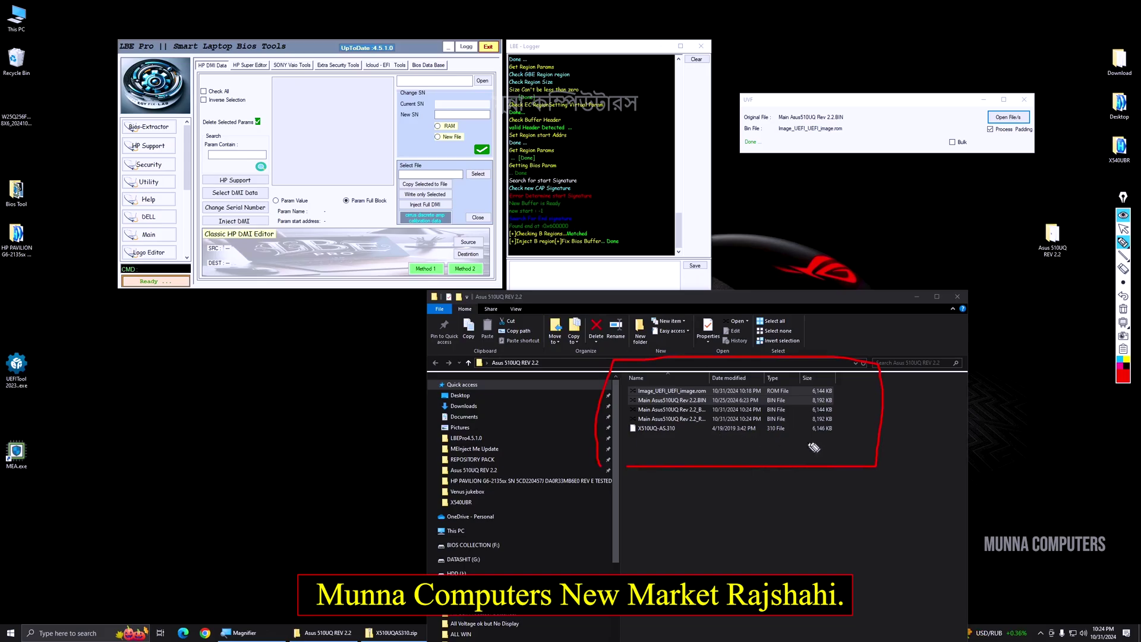
click(1123, 229)
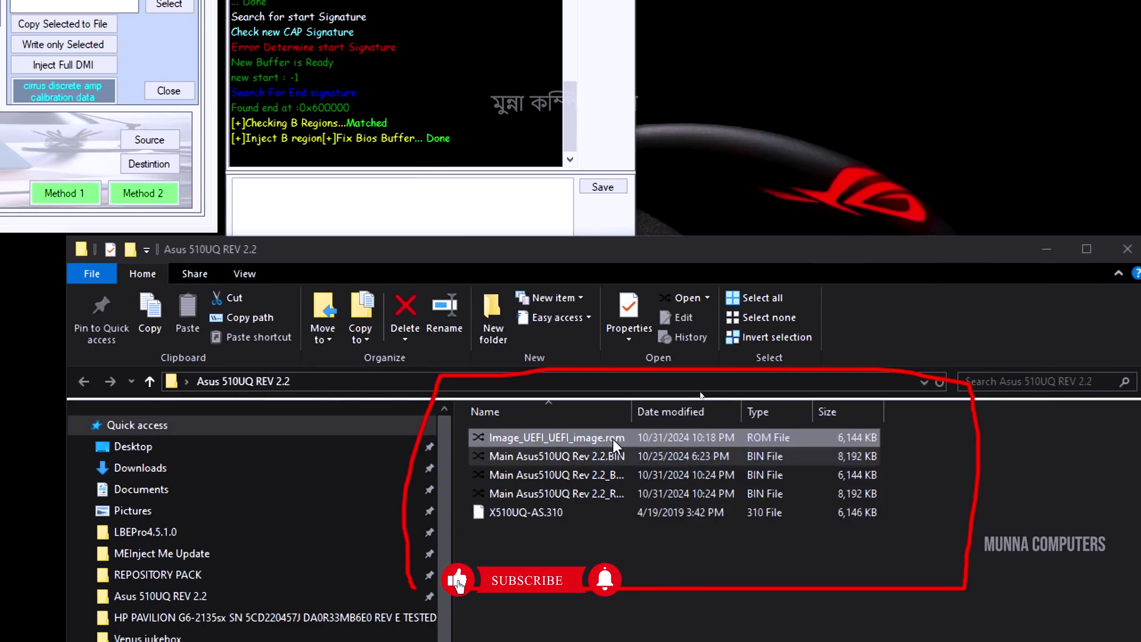
click(619, 440)
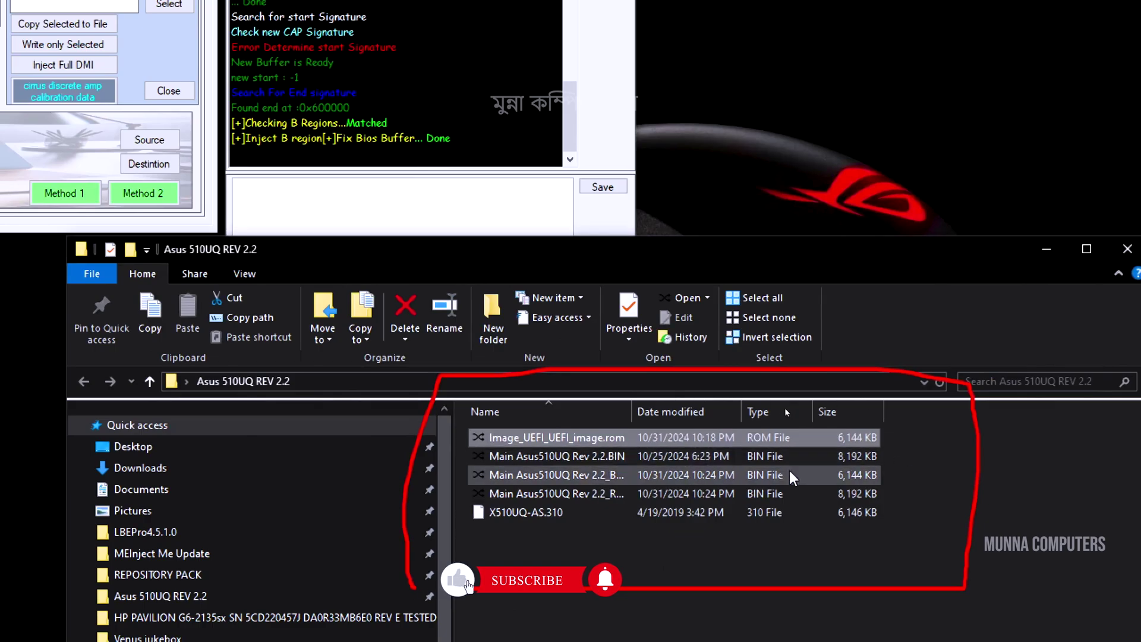
click(554, 454)
drag(631, 412, 776, 413)
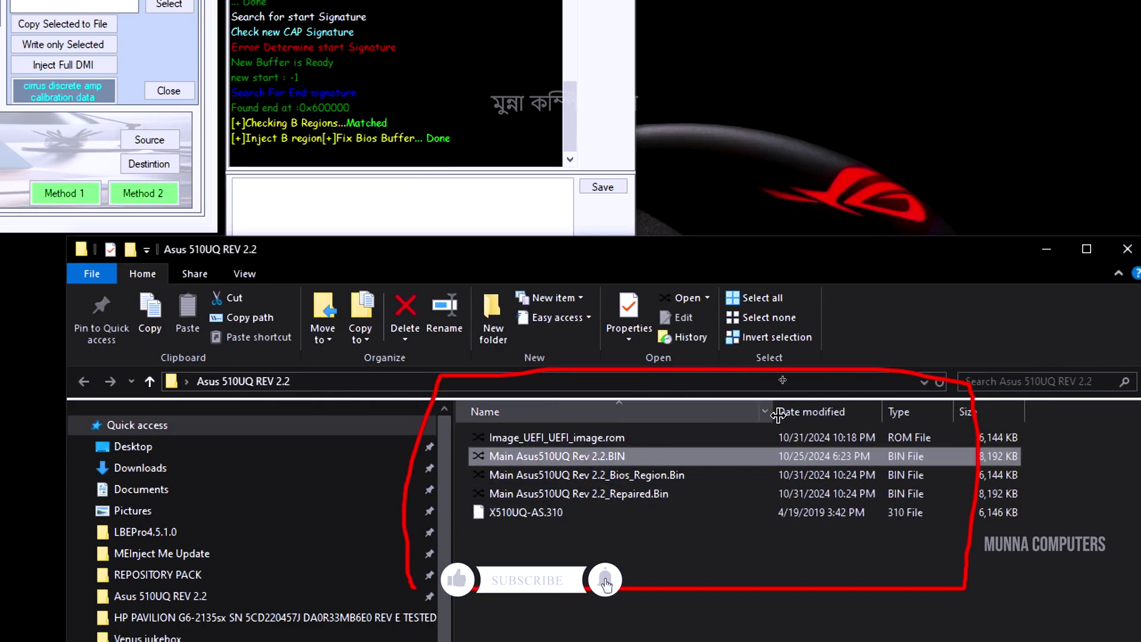
click(522, 478)
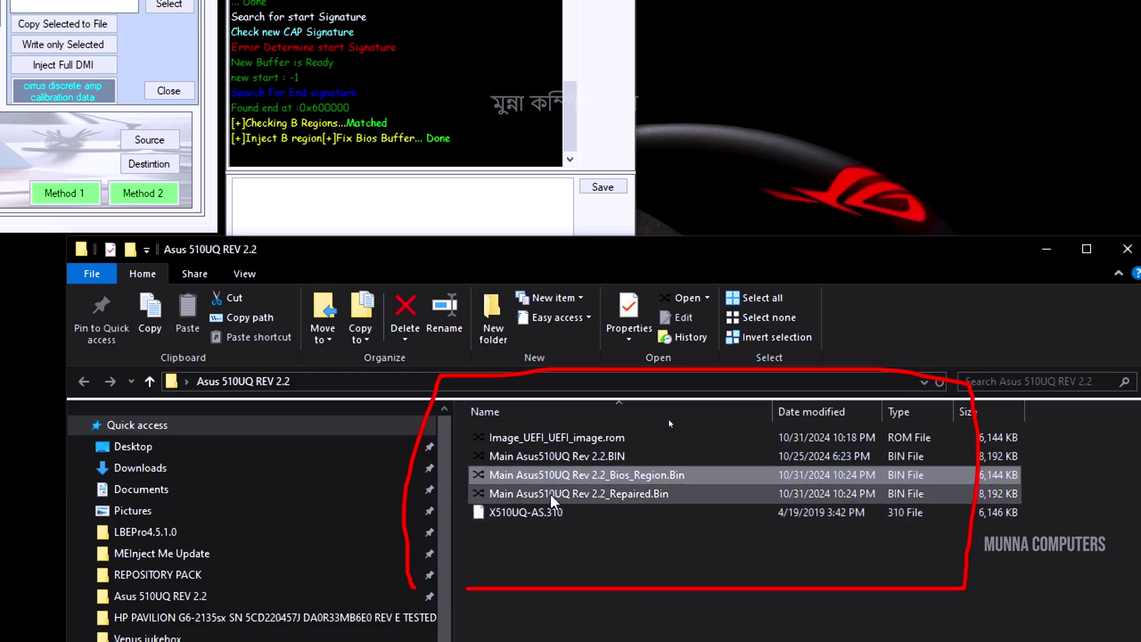
click(580, 455)
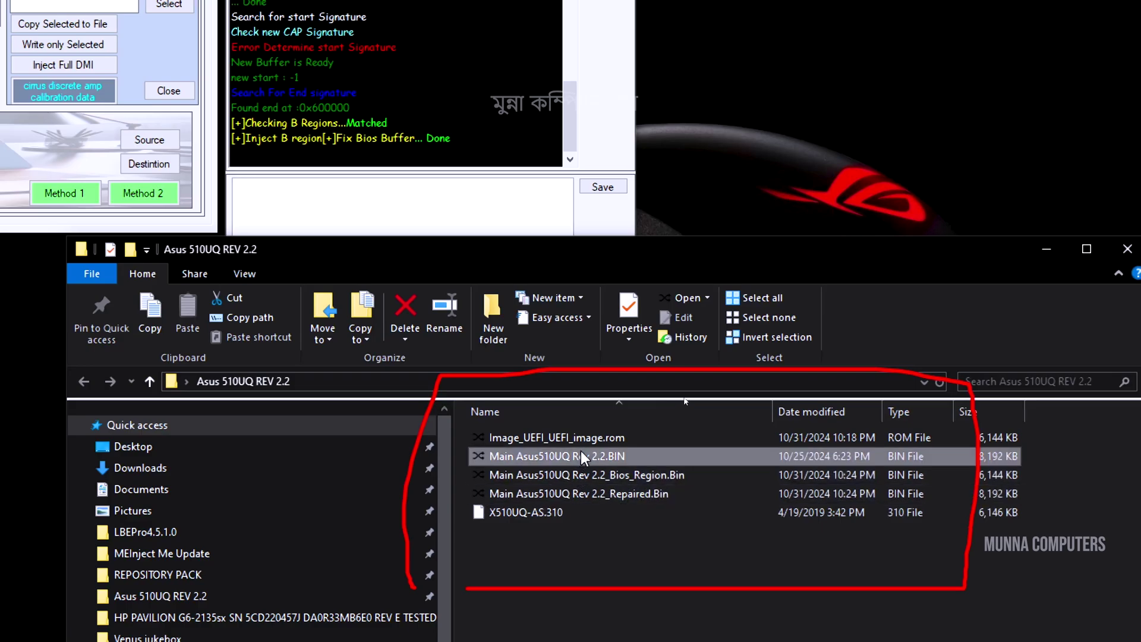
click(648, 497)
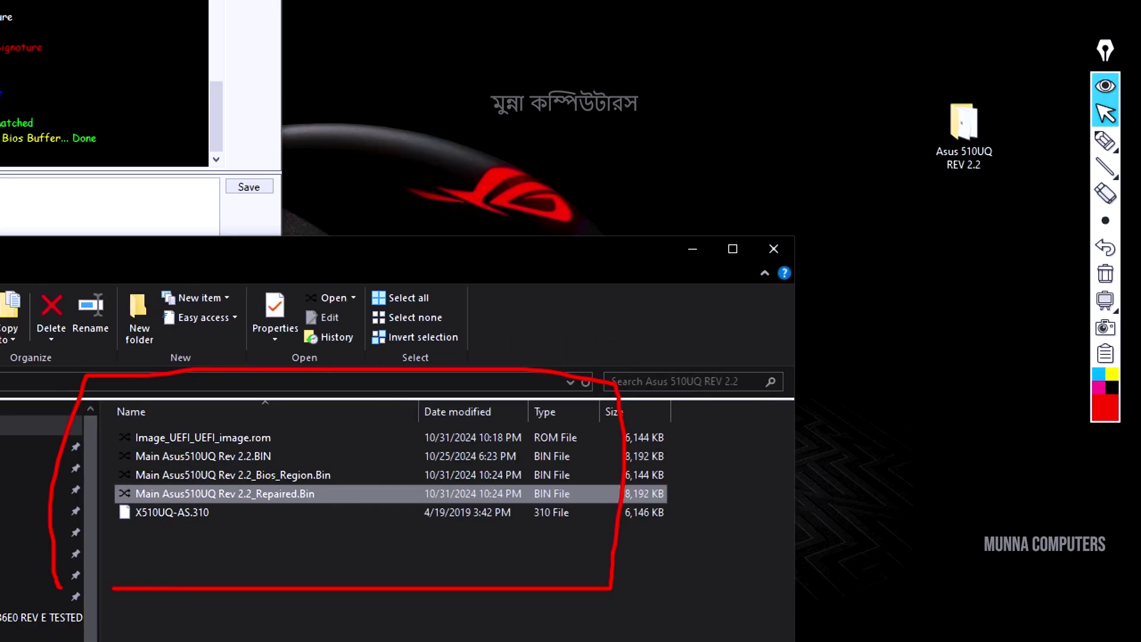
click(1106, 274)
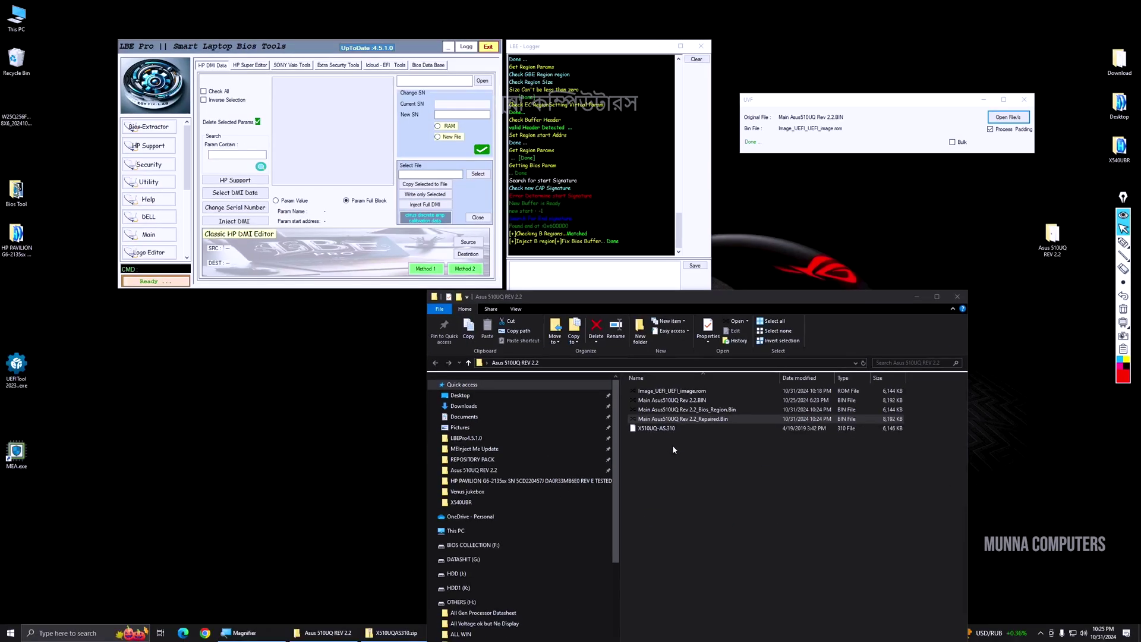
Delete Main Asus510UQ Rev 2.2_Bios_Region.Bin from the folder
click(692, 420)
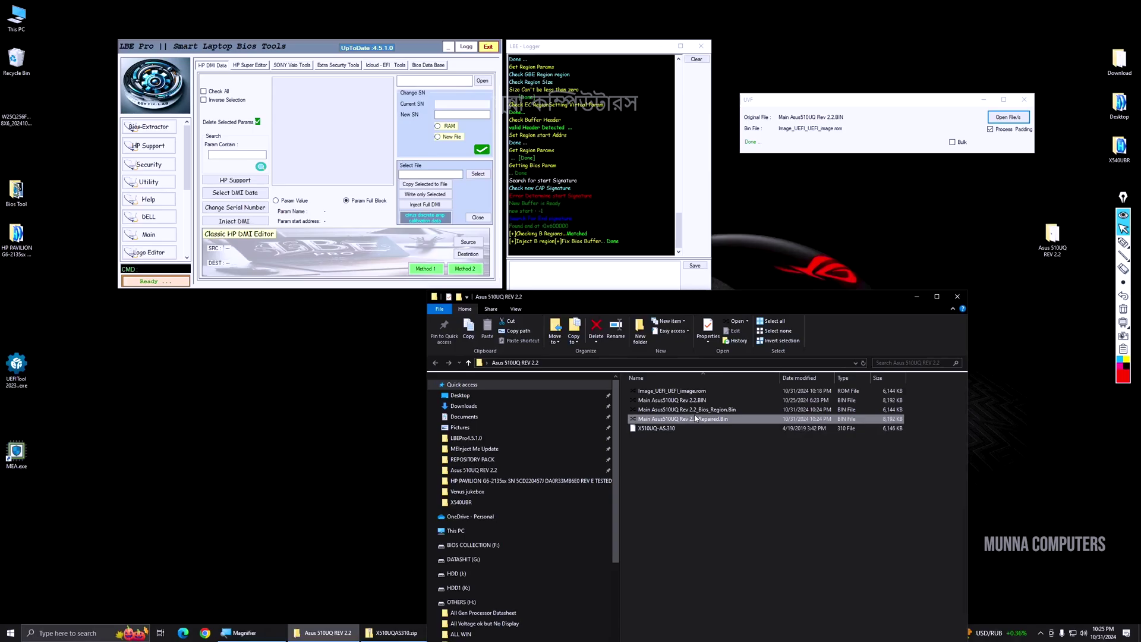
click(696, 410)
key(Delete)
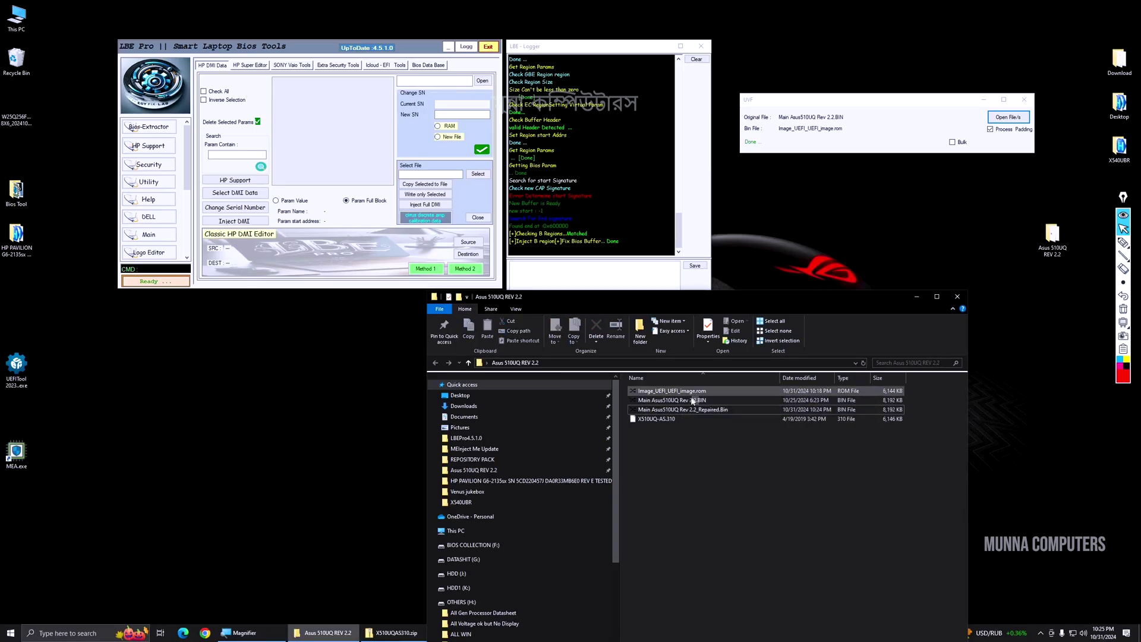
Analyze Main Asus510UQ Rev 2.2_Repaired.Bin with ME Analyzer and enlarge its window to read the full report
click(691, 411)
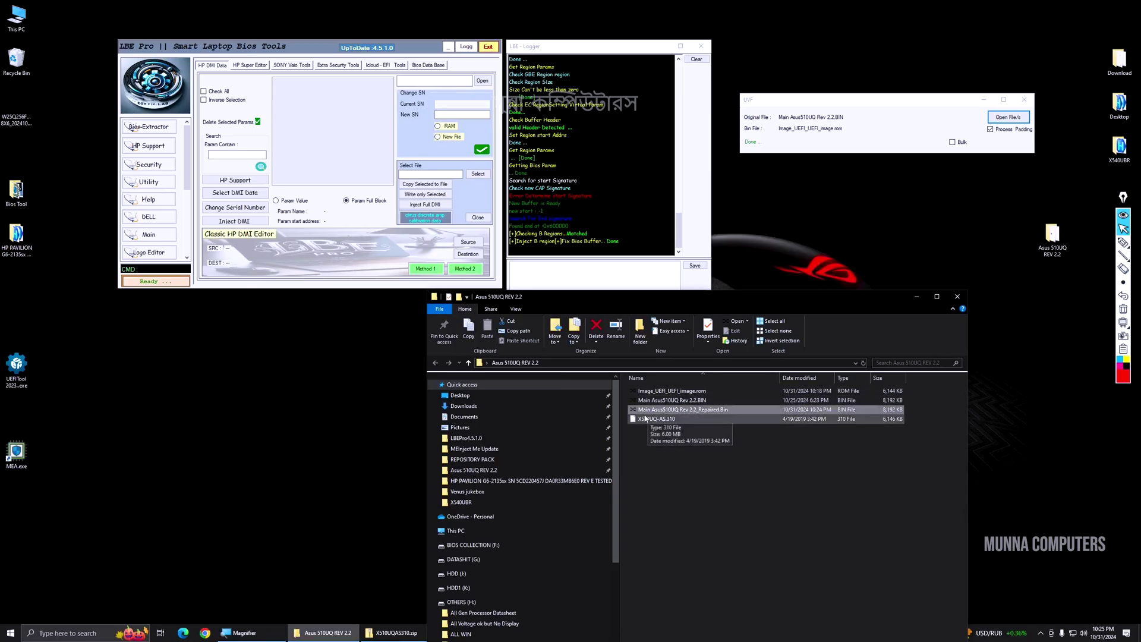
drag(694, 411, 16, 452)
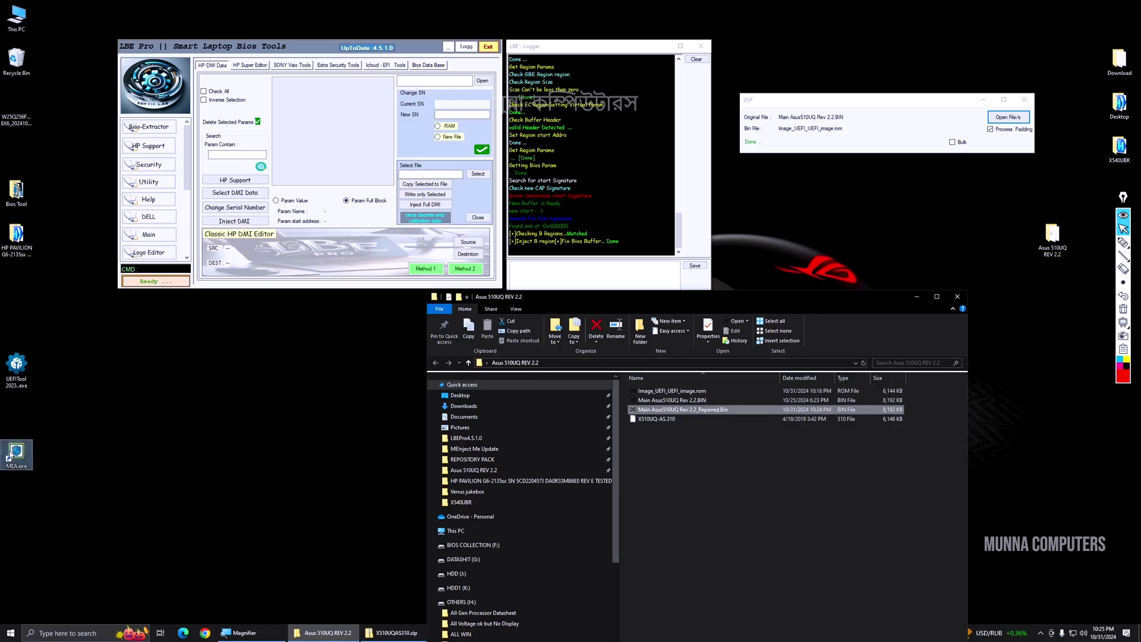
key(Return)
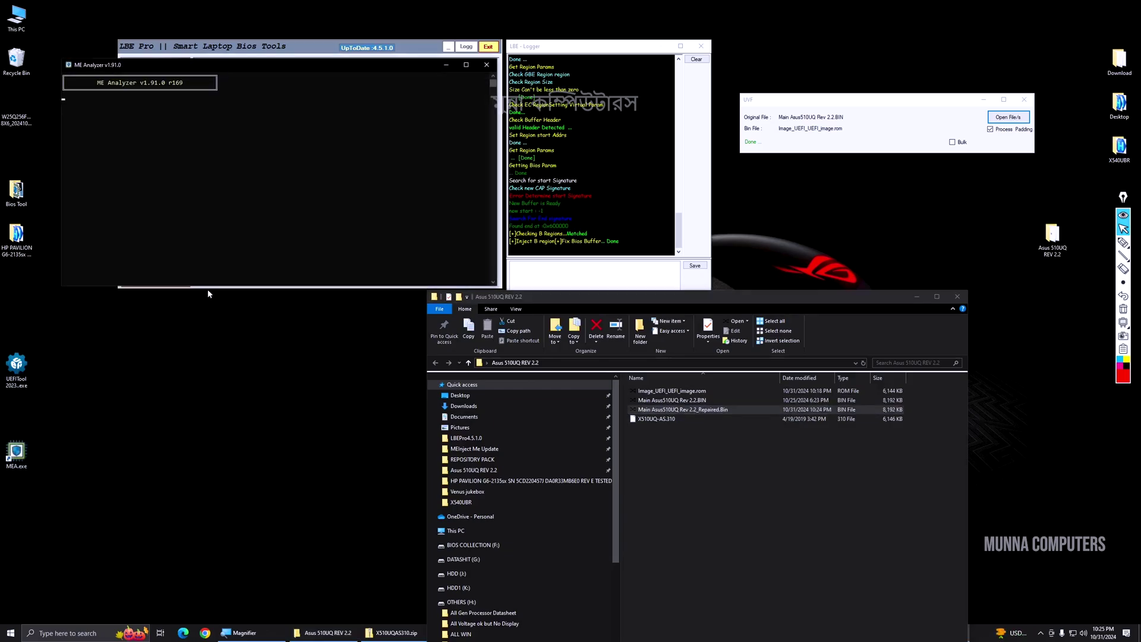
drag(246, 67, 474, 76)
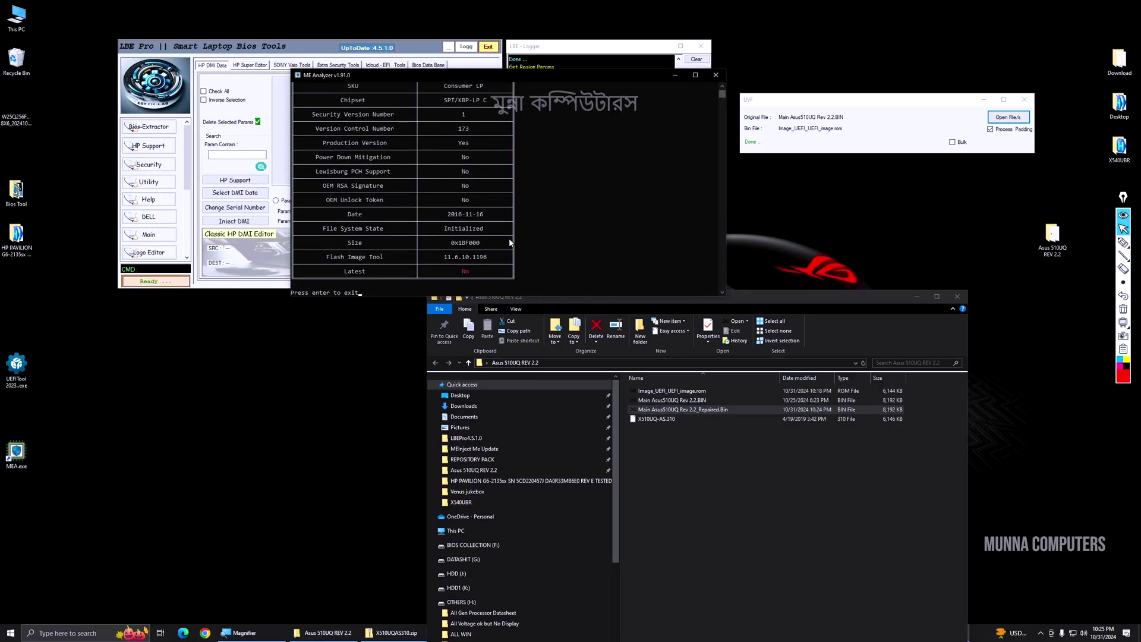
drag(390, 297, 393, 537)
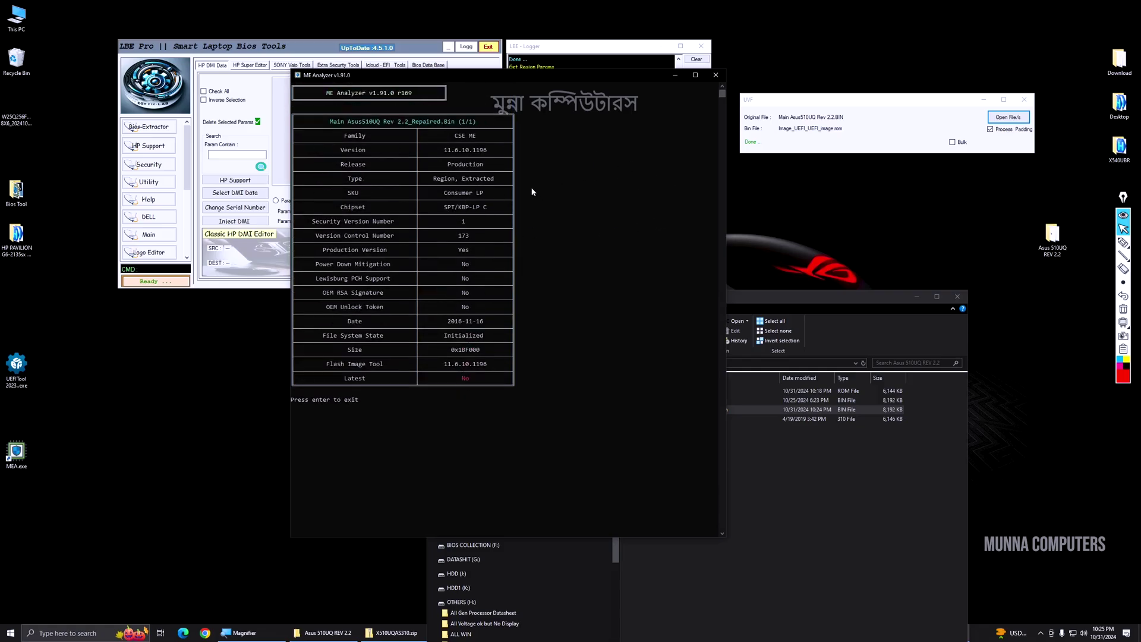
Analyze the original Main Asus510UQ Rev 2.2.BIN with ME Analyzer, compare its report with the repaired file's, and close both reports
drag(778, 300, 1010, 298)
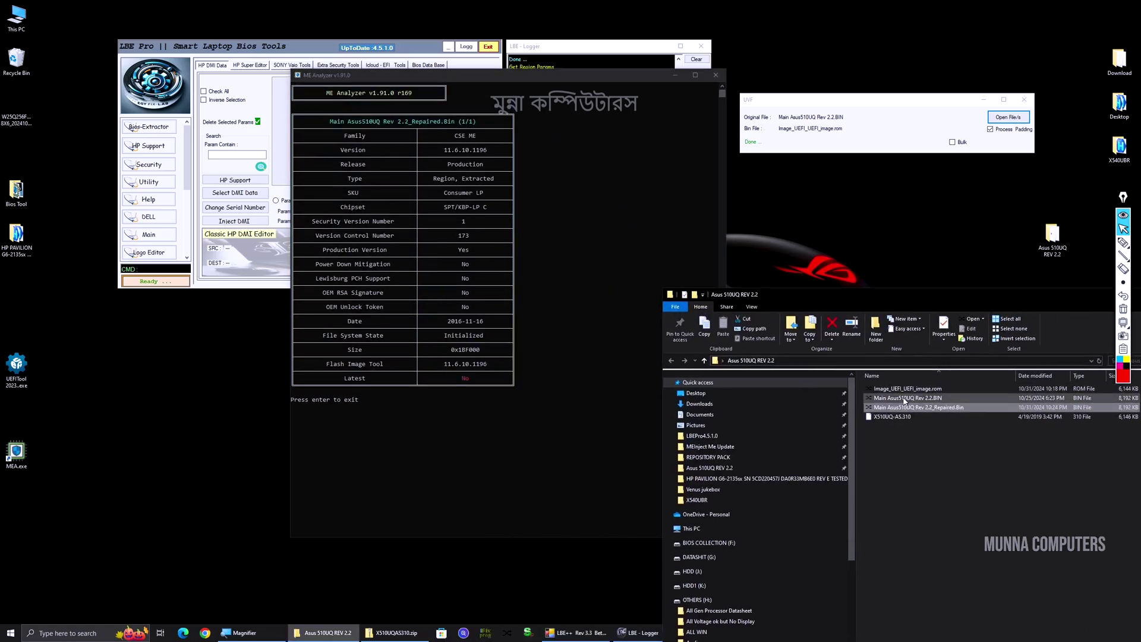
drag(903, 401, 16, 449)
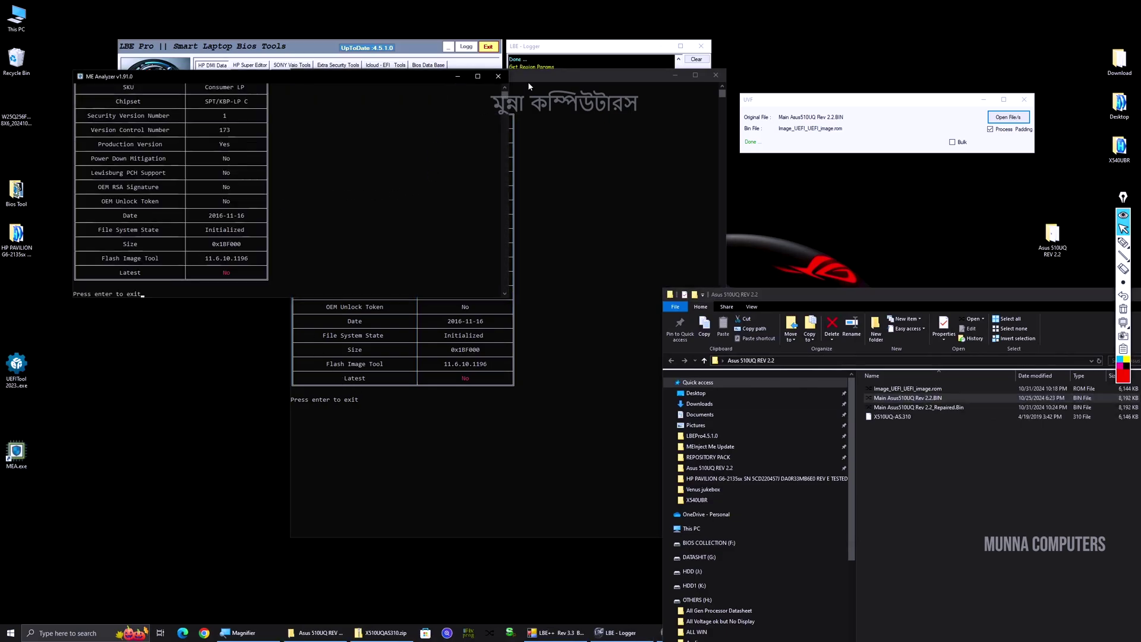
drag(528, 77, 633, 76)
click(249, 187)
scroll(249, 187, up, 3)
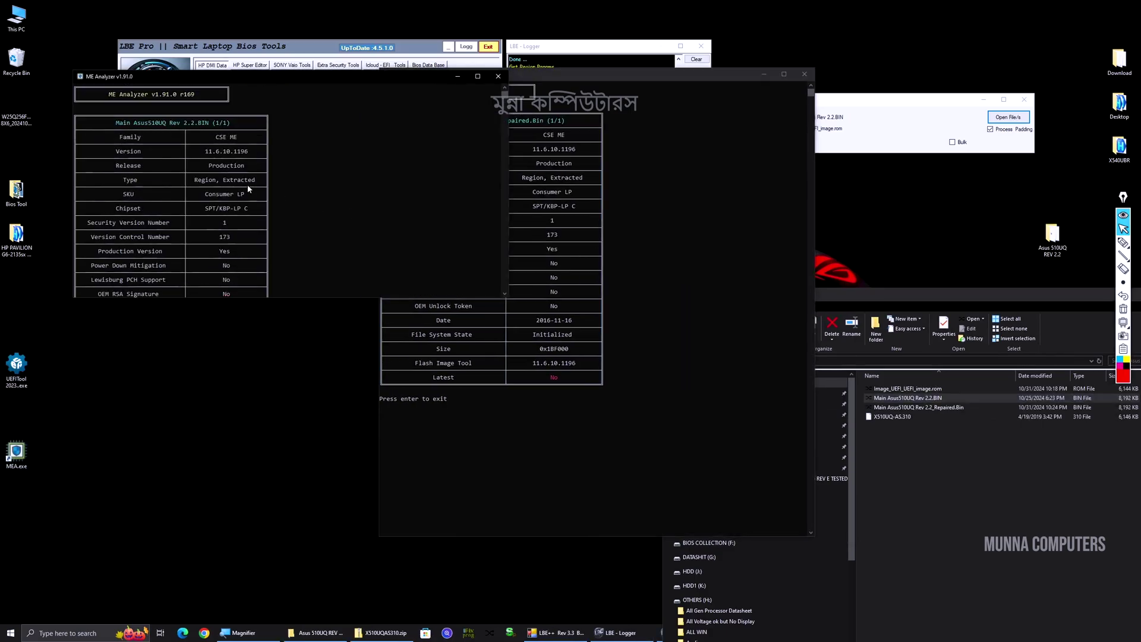
drag(437, 77, 380, 202)
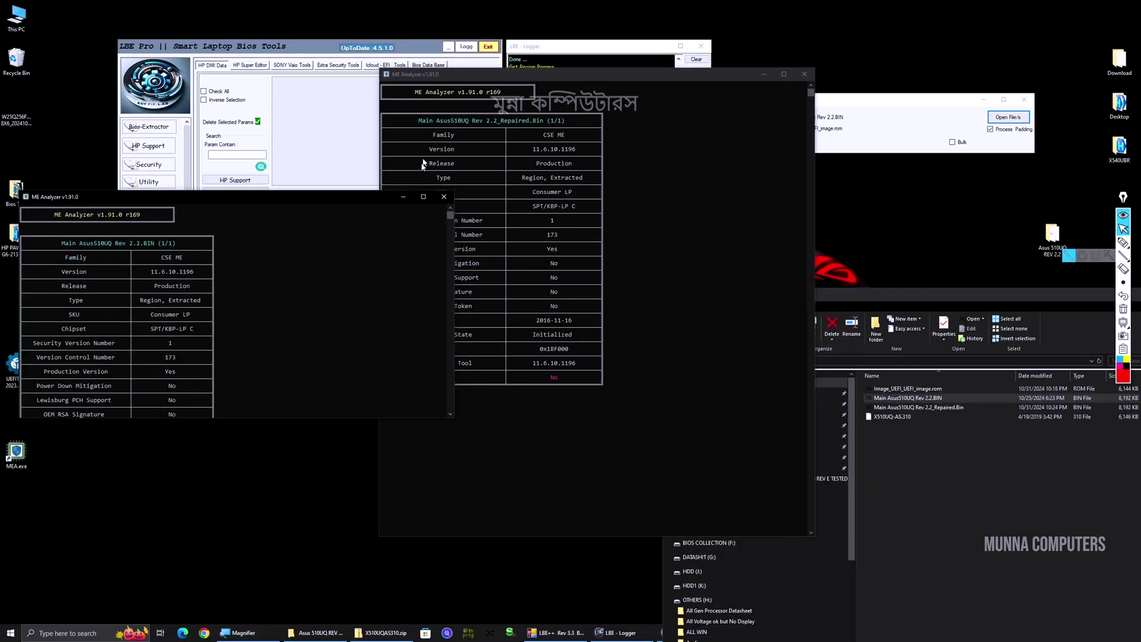
click(444, 196)
click(804, 74)
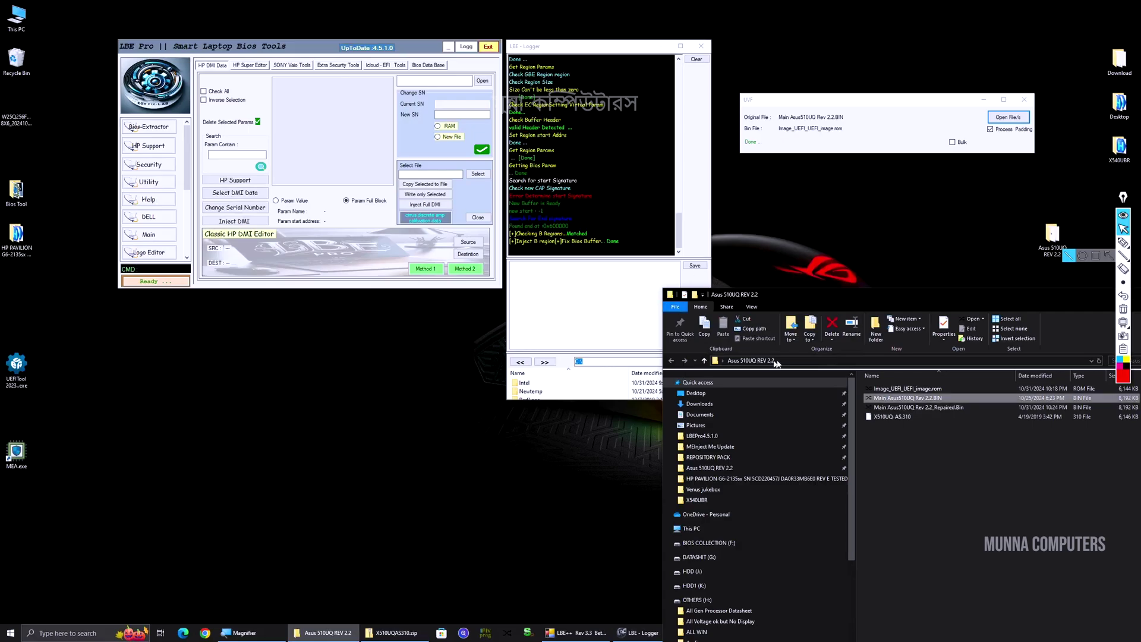
Open LBE Pro's ME Utility, close the finished UVF window, and place the utility beside the Asus 510UQ REV 2.2 folder window
drag(803, 295, 632, 258)
click(746, 370)
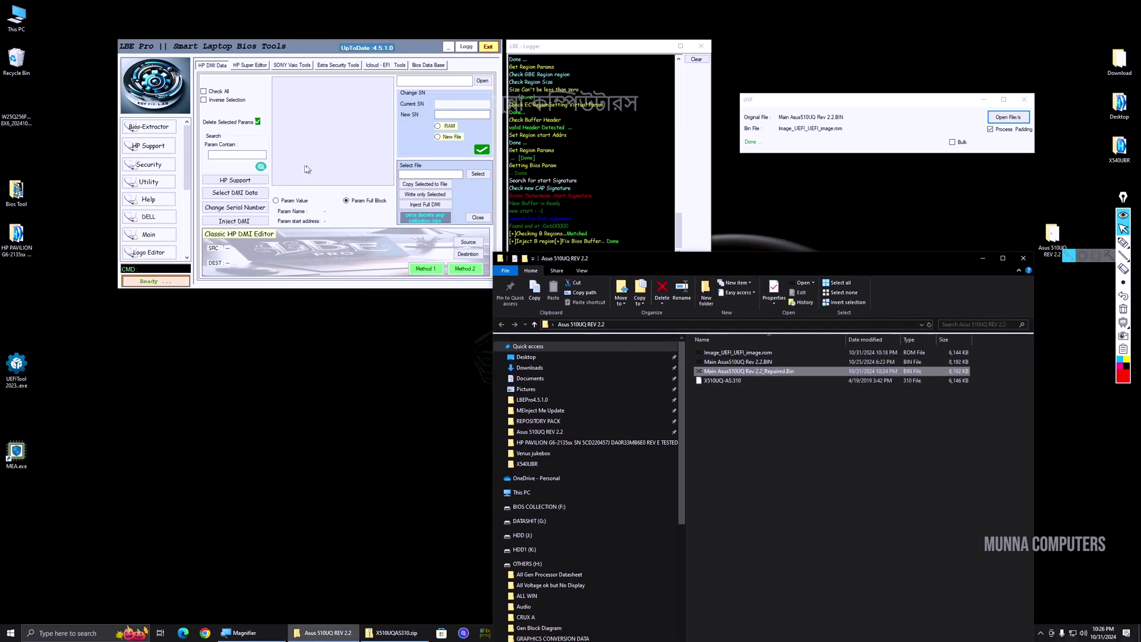
click(146, 271)
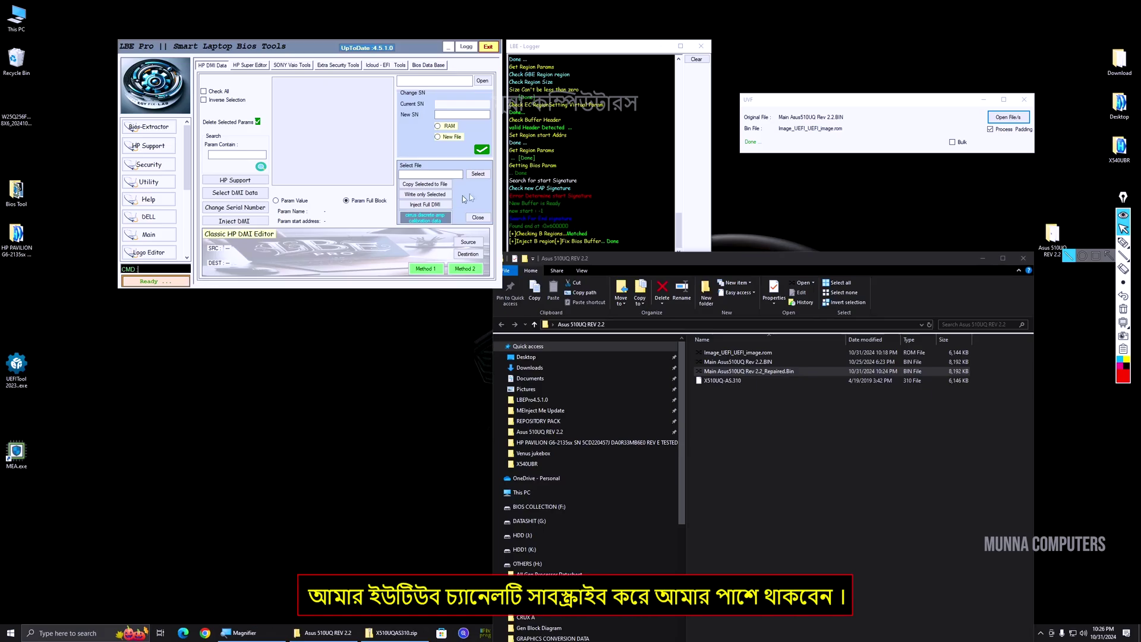
click(1024, 100)
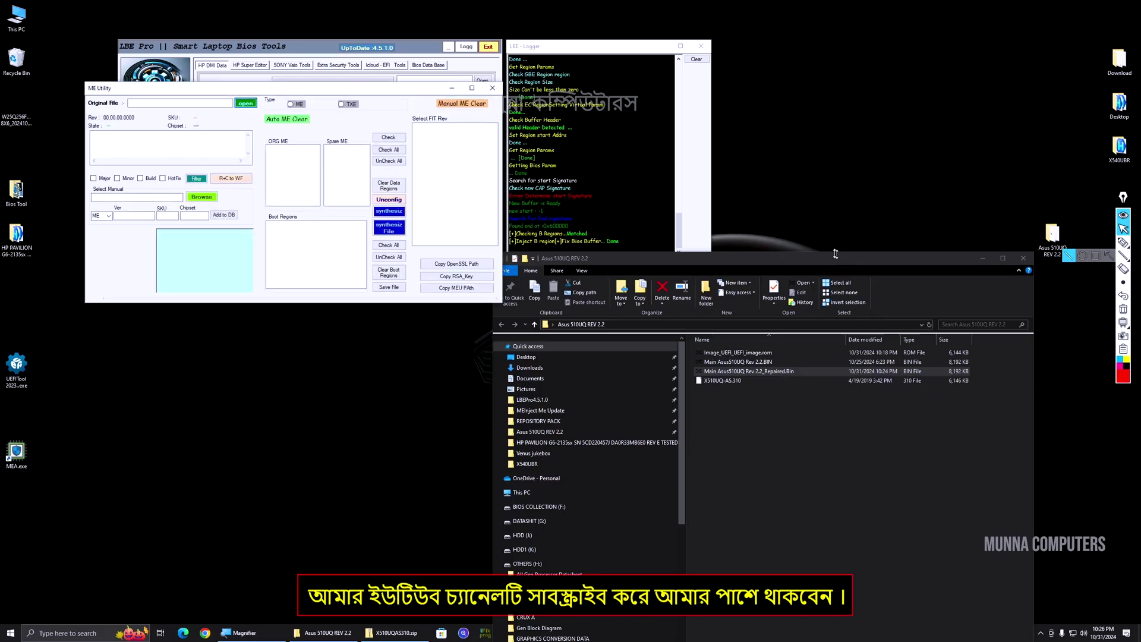
mouse_move(305, 83)
mouse_down()
mouse_move(305, 35)
mouse_move(821, 116)
mouse_move(992, 89)
mouse_move(362, 279)
mouse_up()
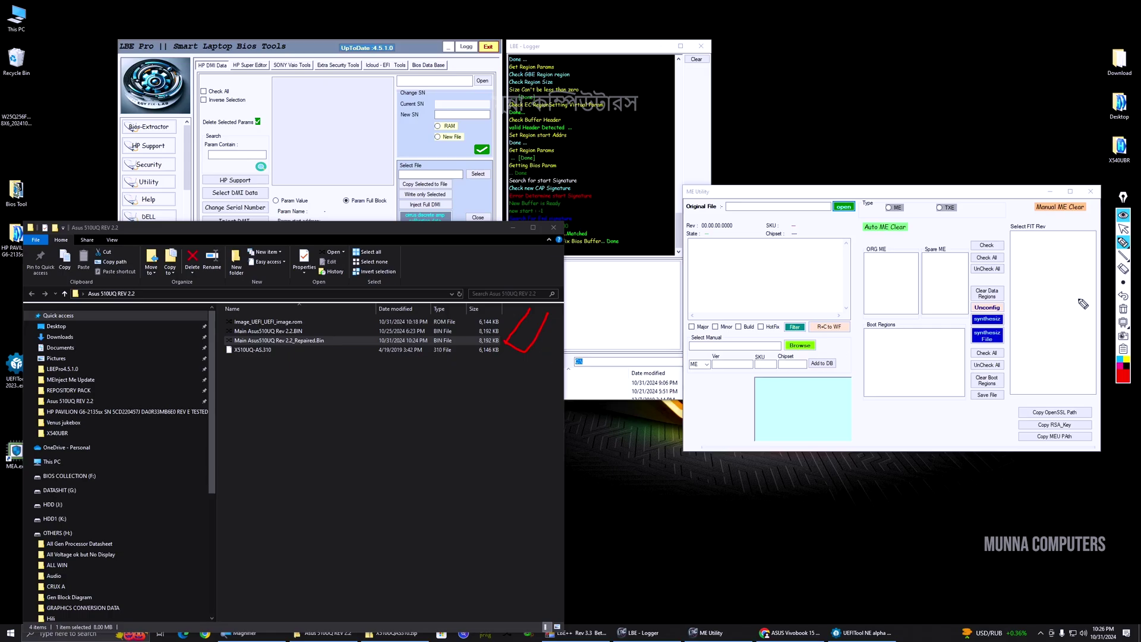
click(1123, 309)
Load Main Asus510UQ Rev 2.2_Repaired.Bin from the Asus 510UQ REV 2.2 folder as the original file in ME Utility
click(843, 206)
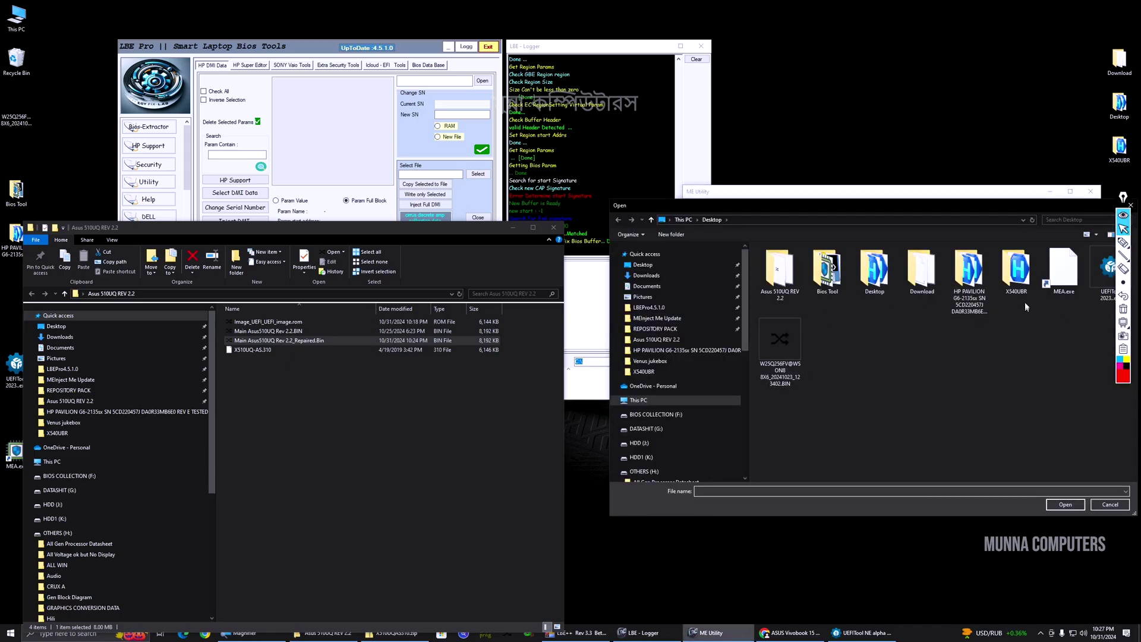
double_click(780, 273)
double_click(832, 279)
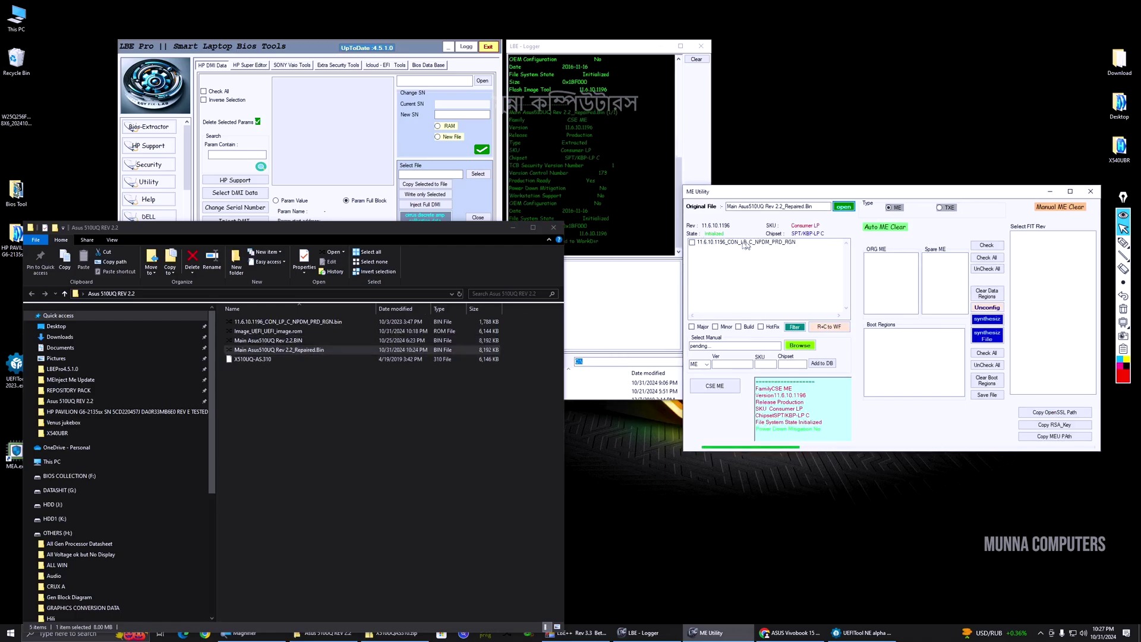
Apply the clean 11.6.10.1196_CON_LP_C_NPDM_PRD_RGN region to the repaired dump, analyze the new file, and move the folder window clear of ME Utility
click(691, 243)
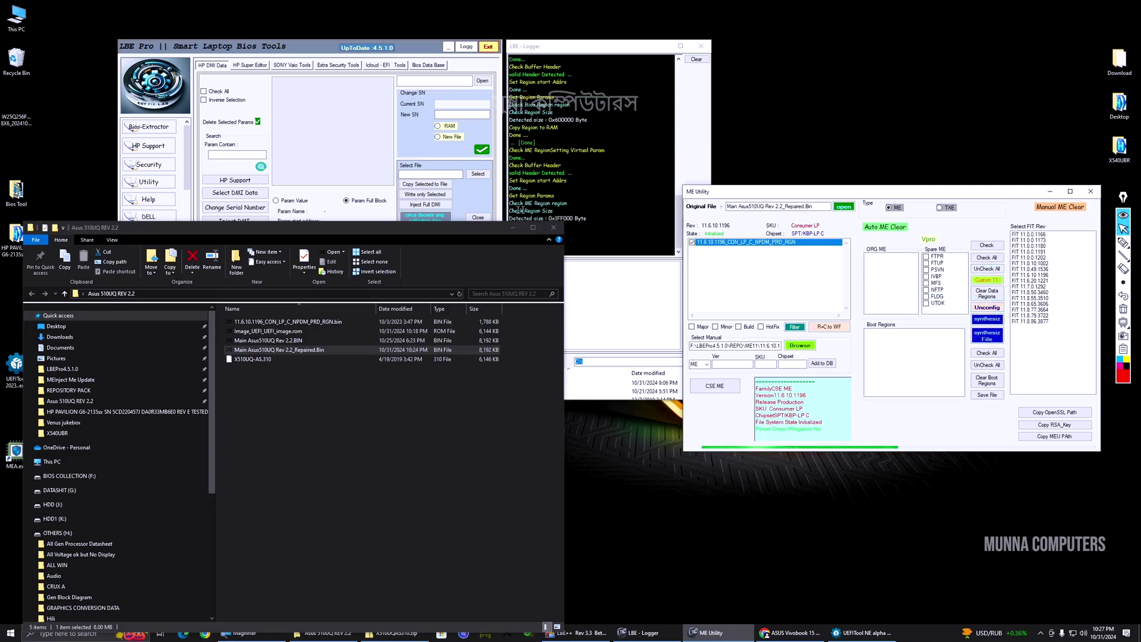
drag(470, 233, 407, 255)
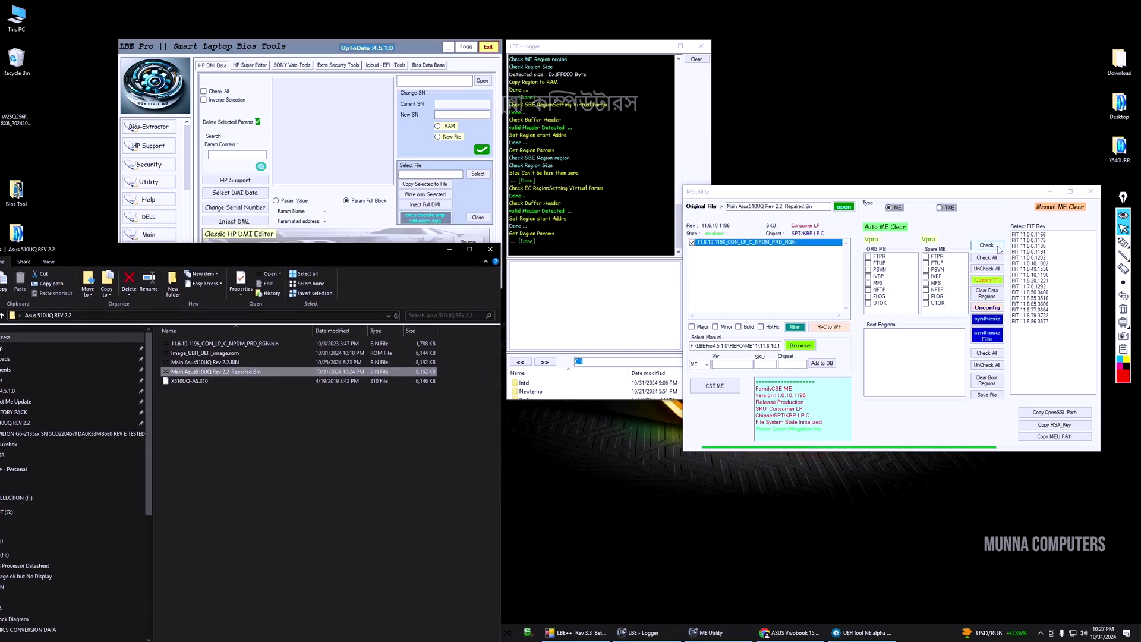
click(989, 279)
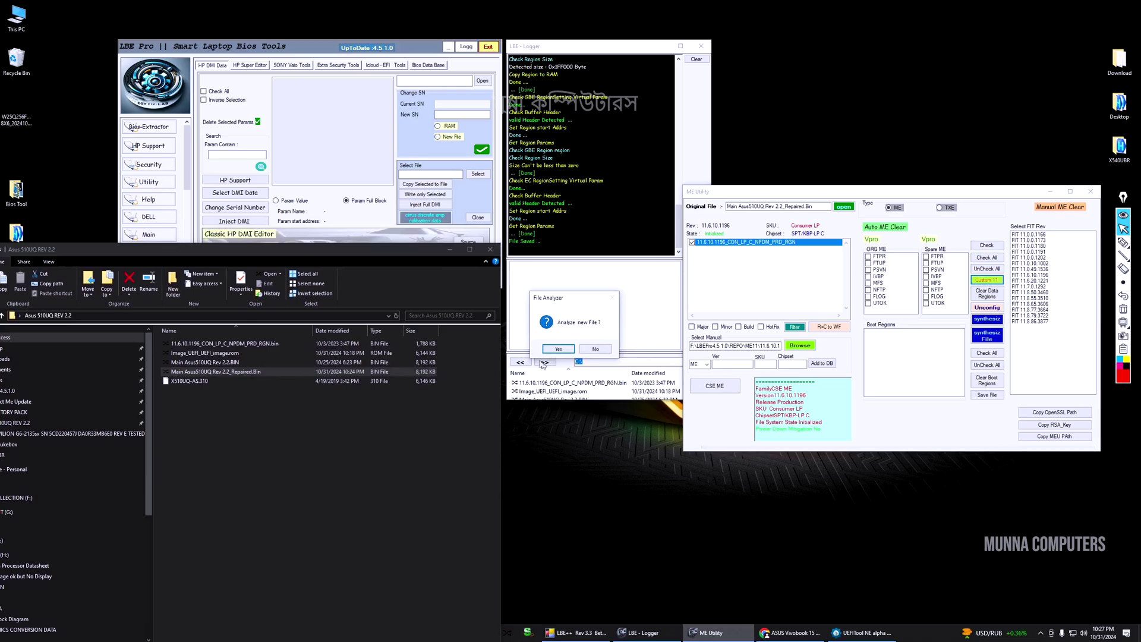
click(558, 349)
drag(387, 249, 822, 188)
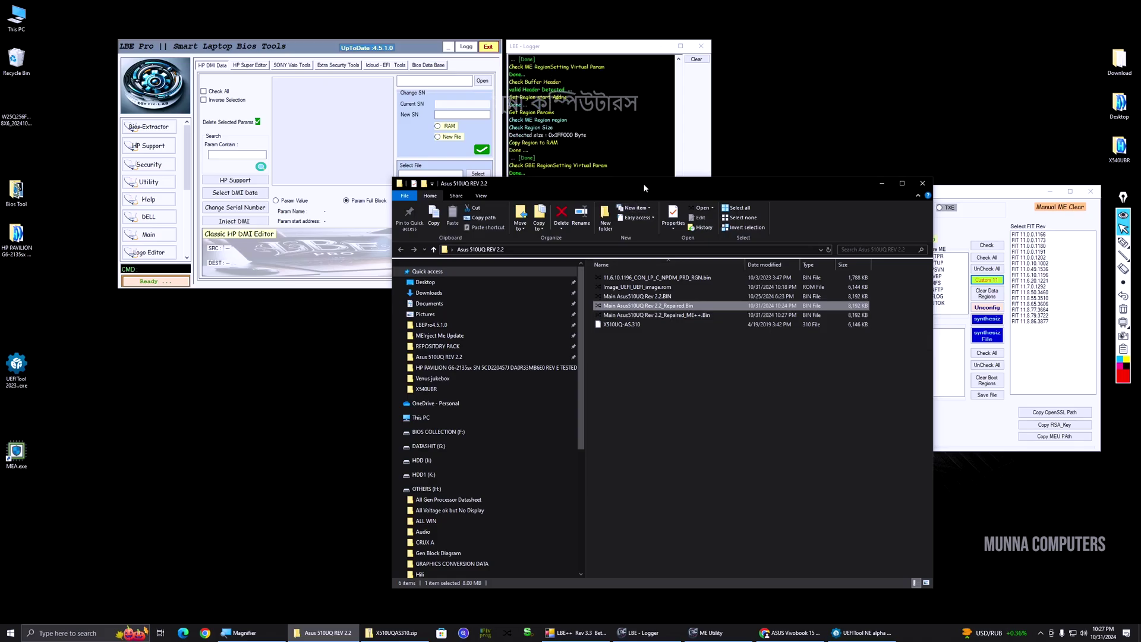
drag(645, 187, 578, 327)
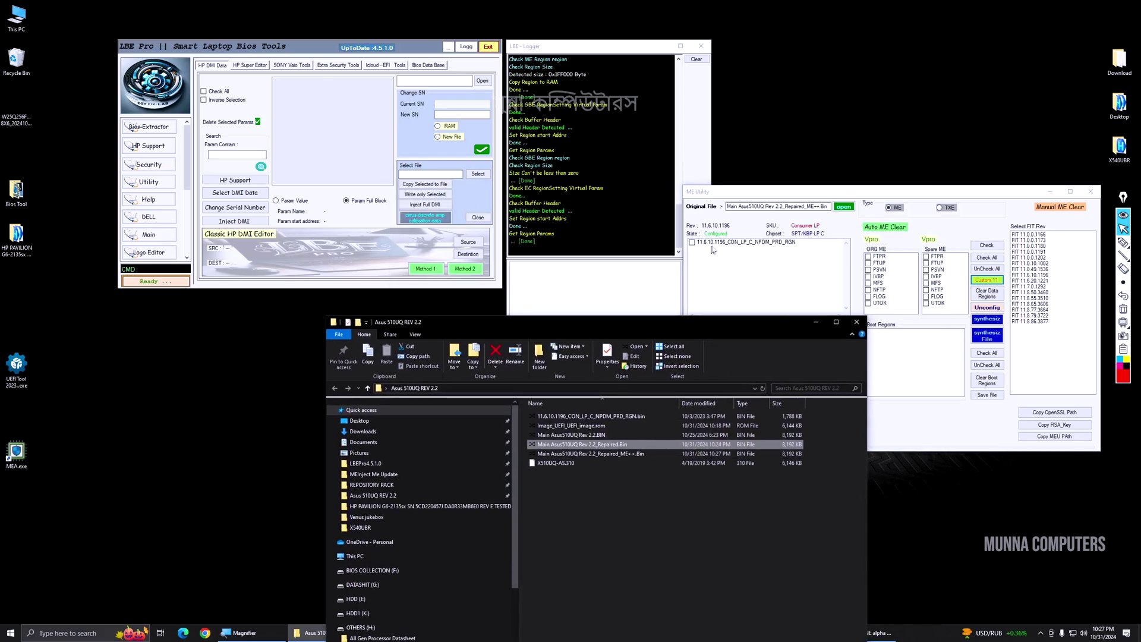
Magnify ME Utility and mark the new file's ME revision and state with the red annotation pen
click(1123, 242)
mouse_move(704, 261)
mouse_down()
mouse_move(785, 255)
mouse_move(691, 248)
mouse_up()
key(super+plus)
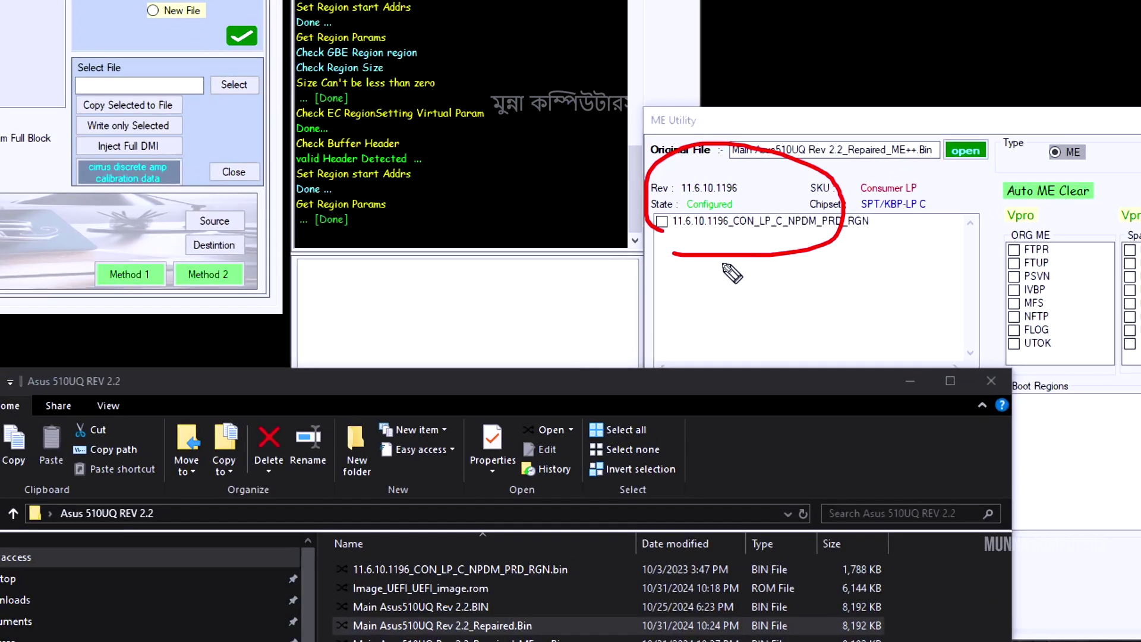
mouse_move(693, 220)
mouse_down()
mouse_move(752, 237)
mouse_move(671, 184)
mouse_move(667, 240)
mouse_move(839, 227)
mouse_up()
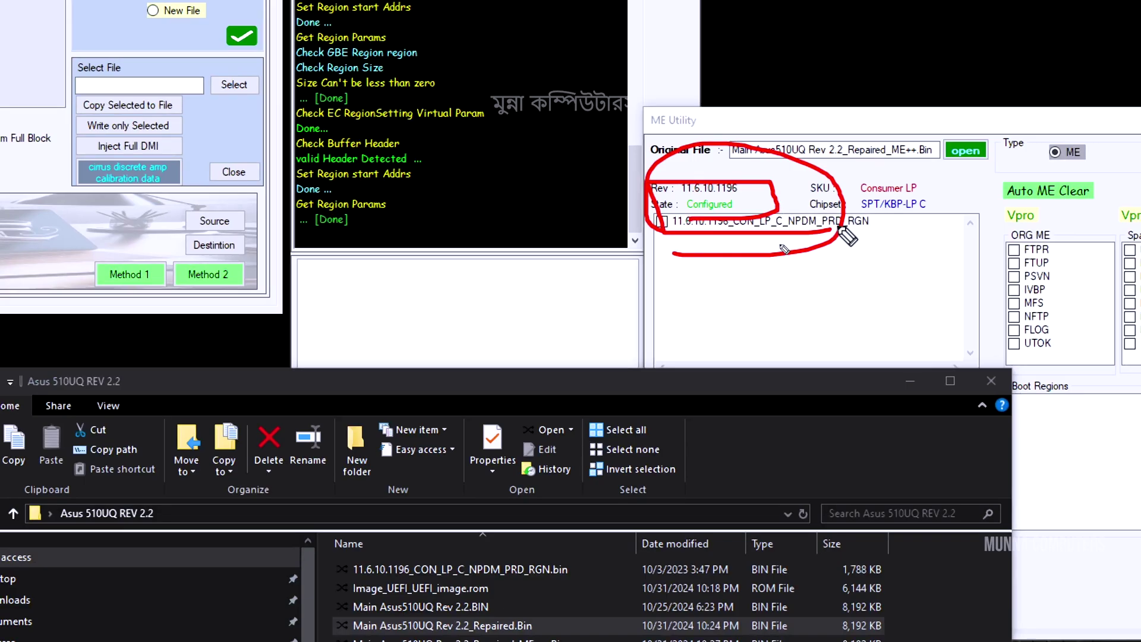
key(super+minus)
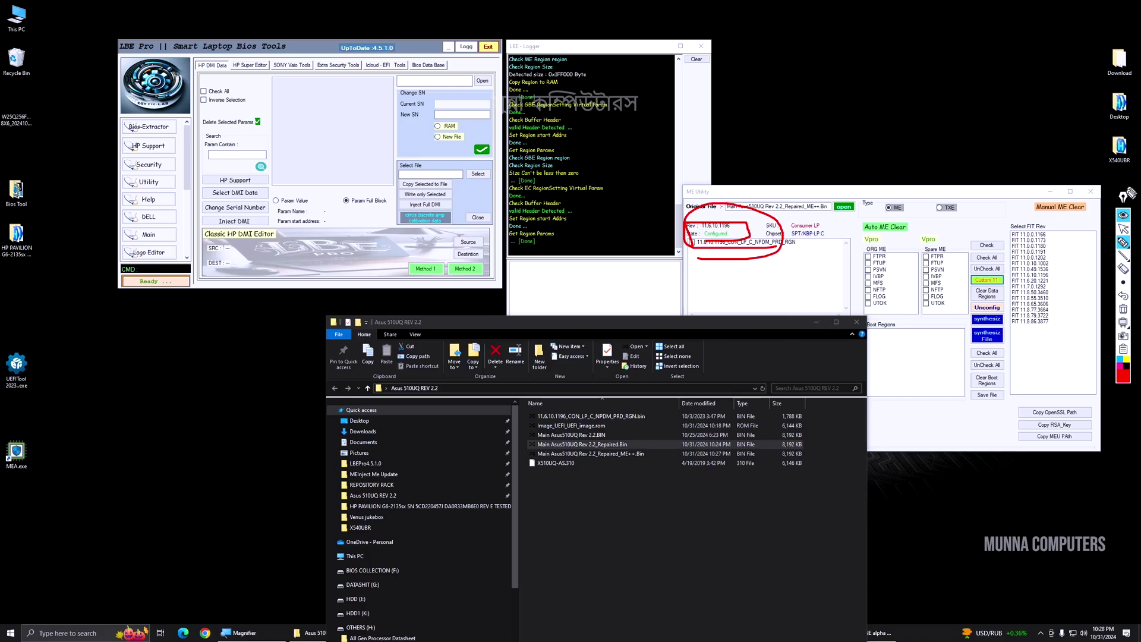
Return the annotation tool to the normal cursor and clear all red pen marks from the screen
click(1123, 229)
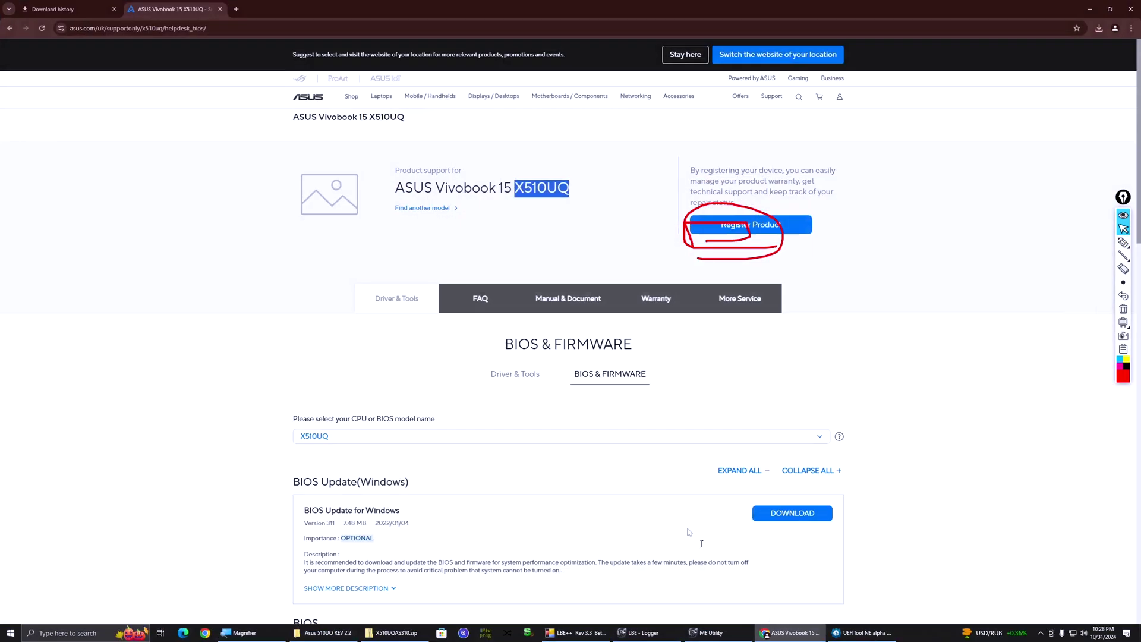
click(713, 597)
click(1124, 308)
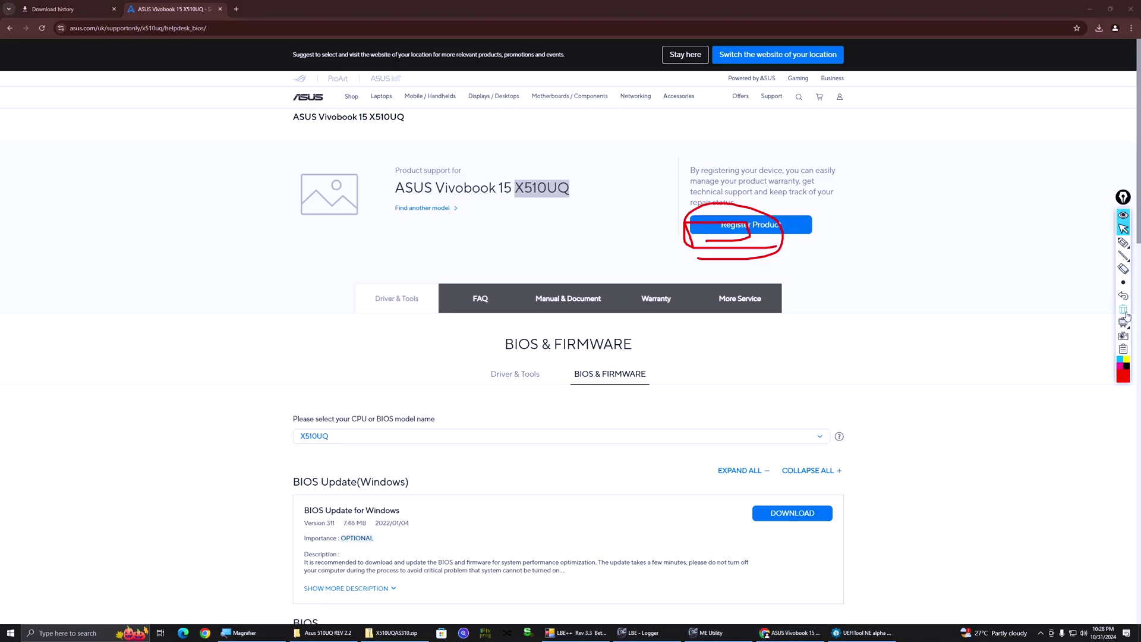
View the Driver & Tools and BIOS & Firmware sections of the ASUS X510UQ support page, and minimize the browser
click(516, 387)
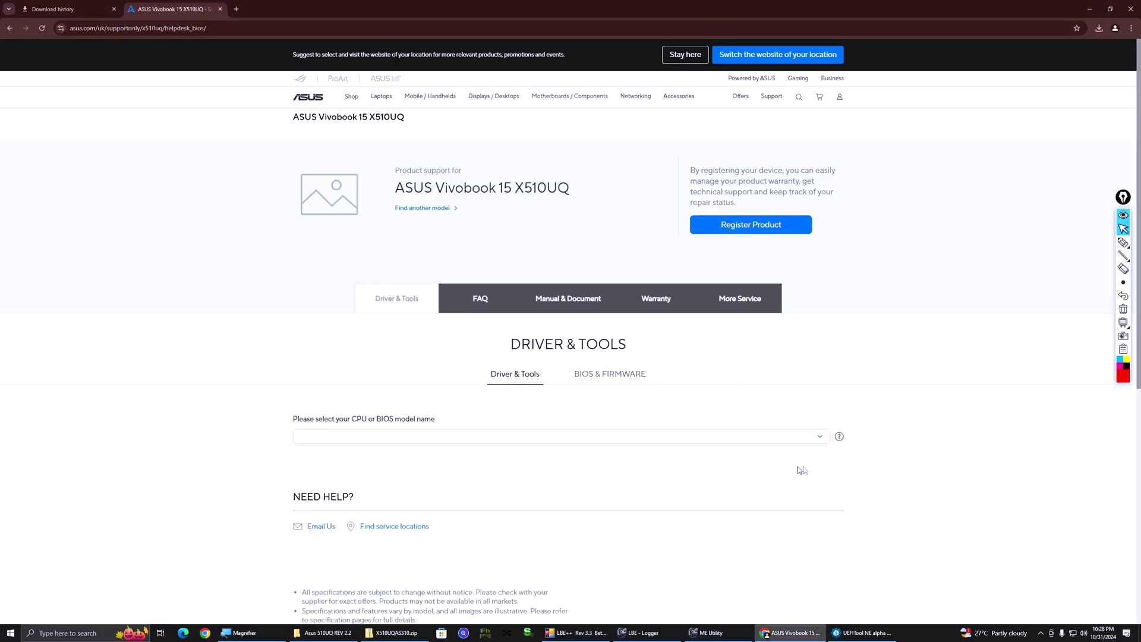
click(609, 343)
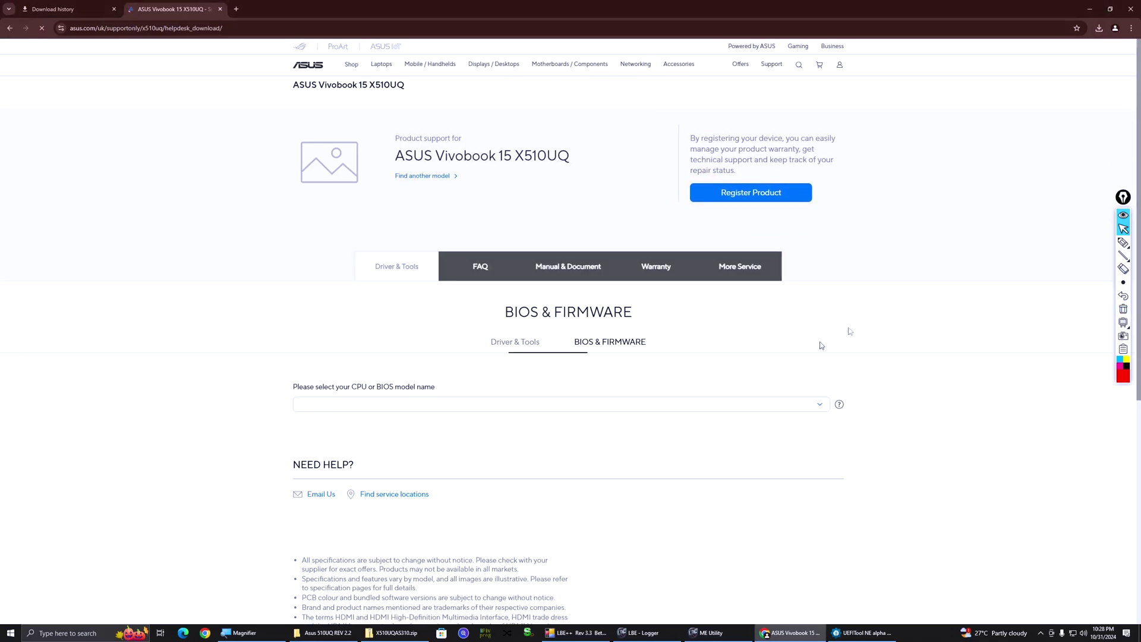
click(1089, 9)
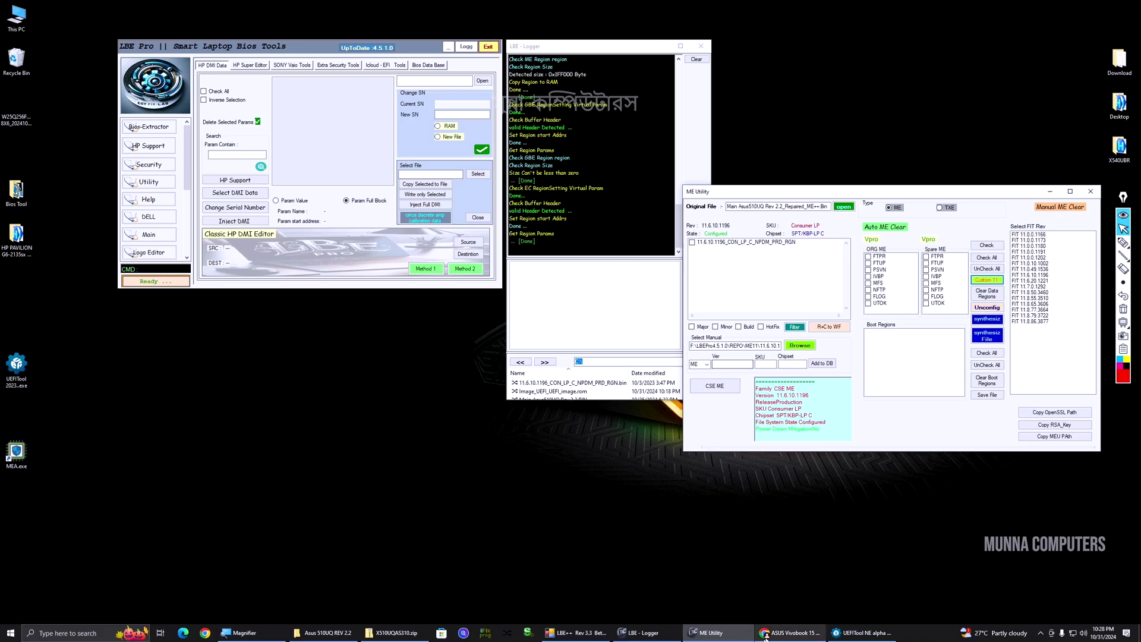
Bring up the X510UQAS310.zip archive window and close it
mouse_move(786, 637)
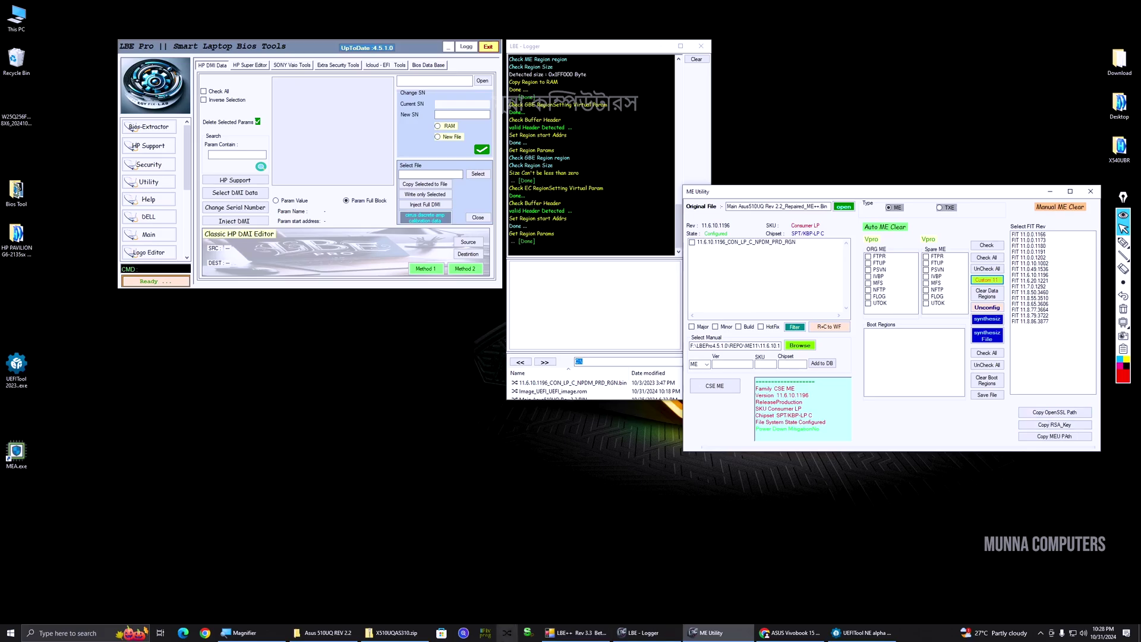
click(415, 635)
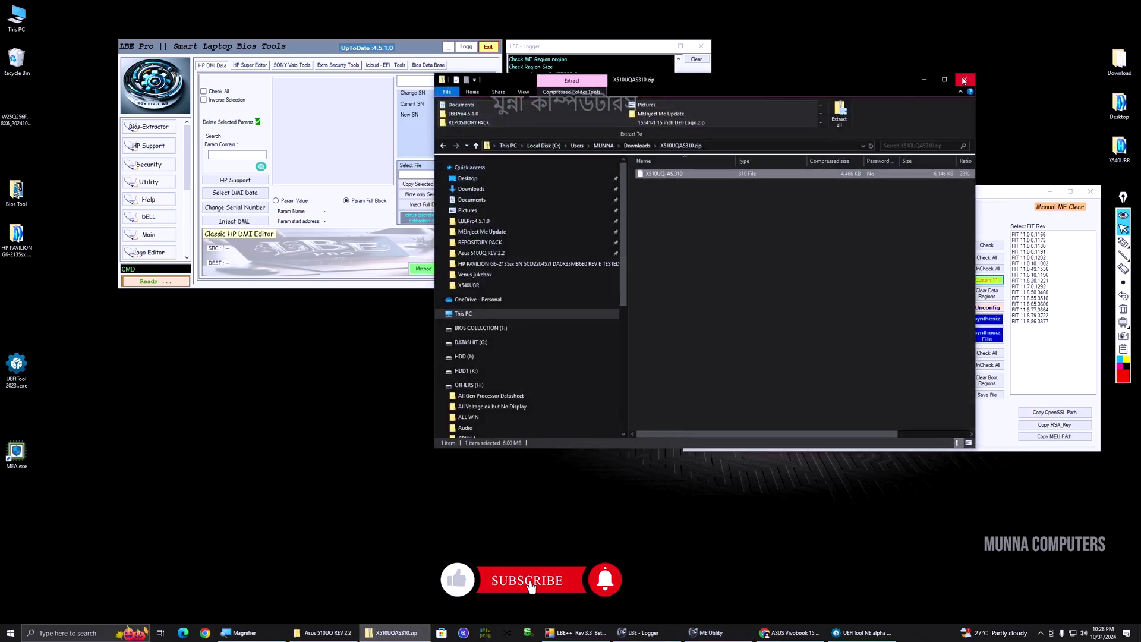
drag(879, 81, 861, 139)
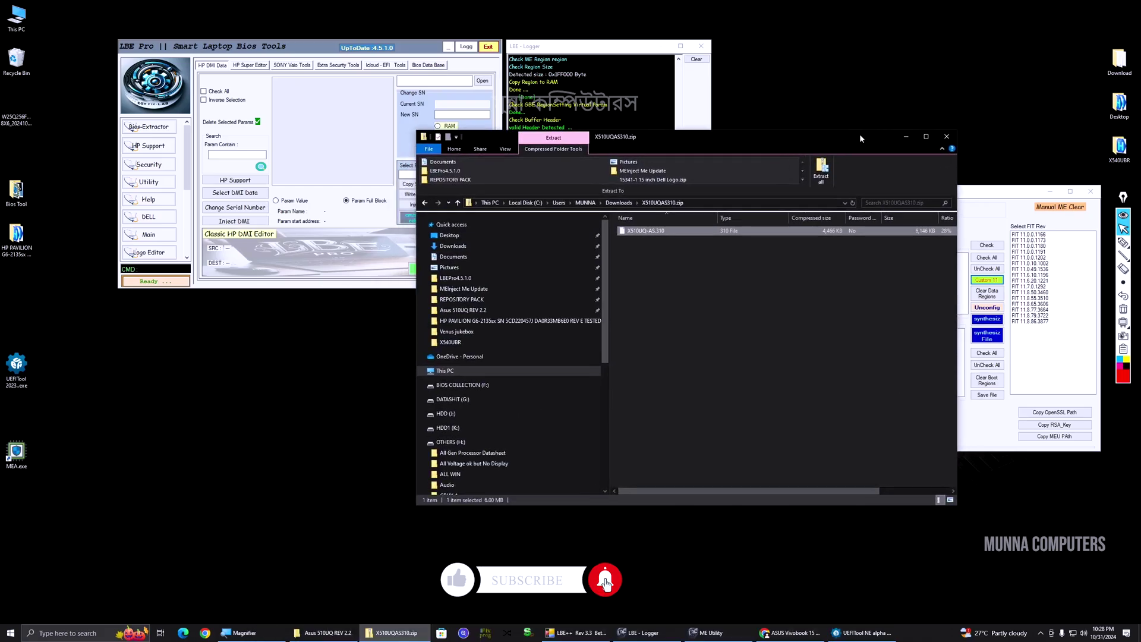
click(947, 137)
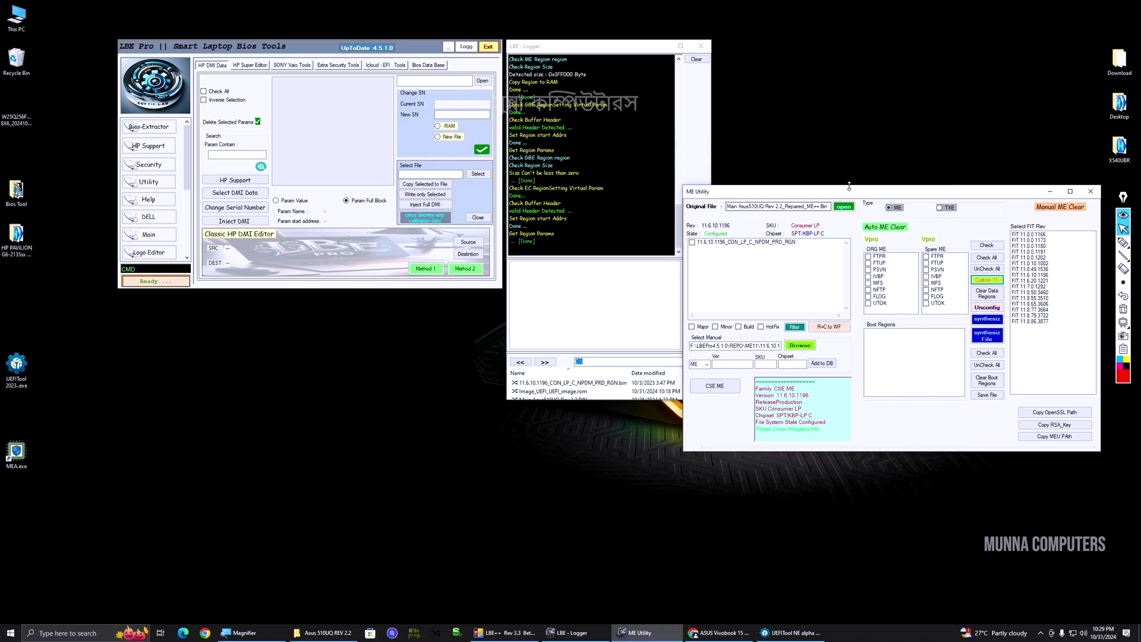